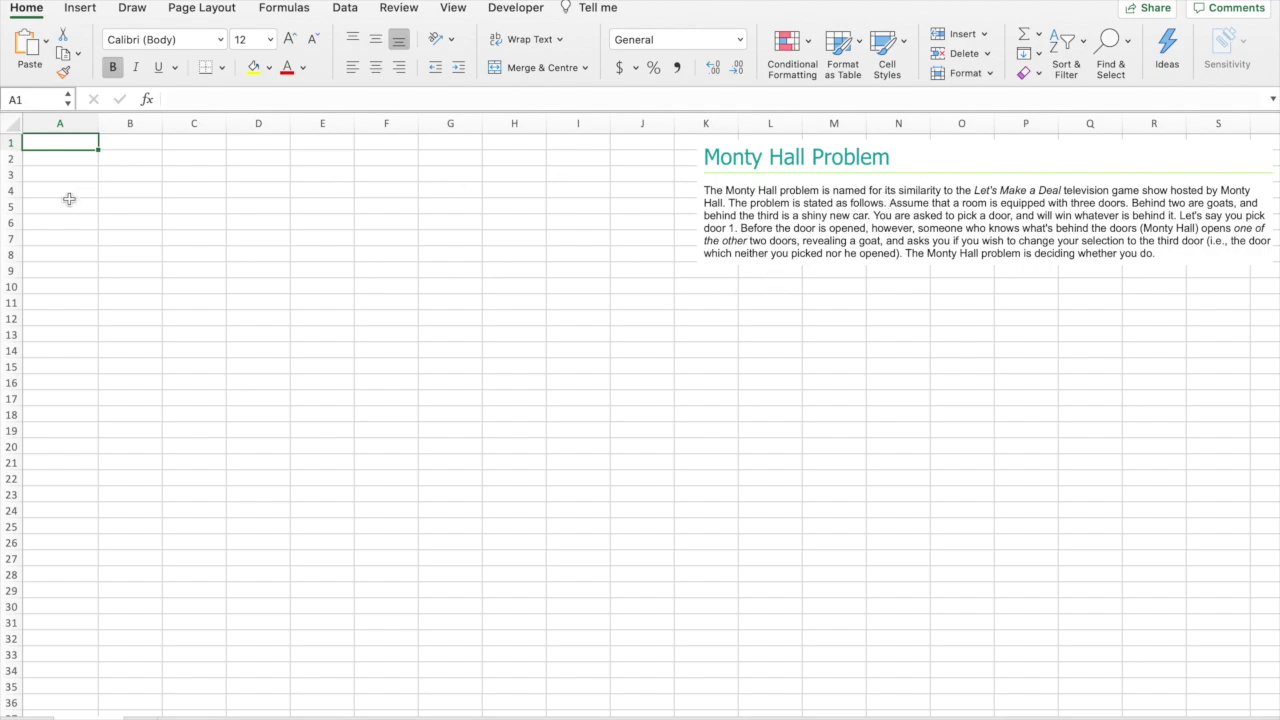
Step: Label A1 'Initial Door' and B1 'Door 1'
{"action": "type", "text": "Inti"}
{"action": "key", "text": "BackSpace"}
{"action": "type", "text": "iti"}
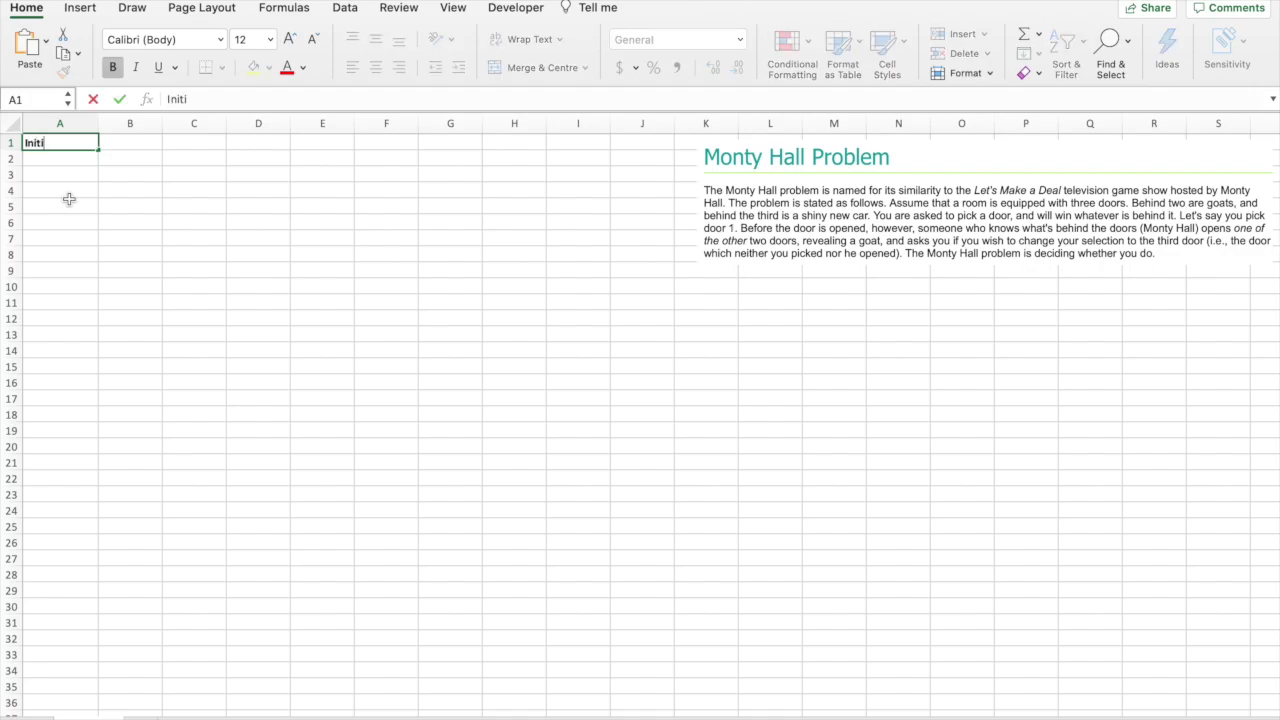
{"action": "type", "text": "al Door"}
{"action": "key", "text": "Tab"}
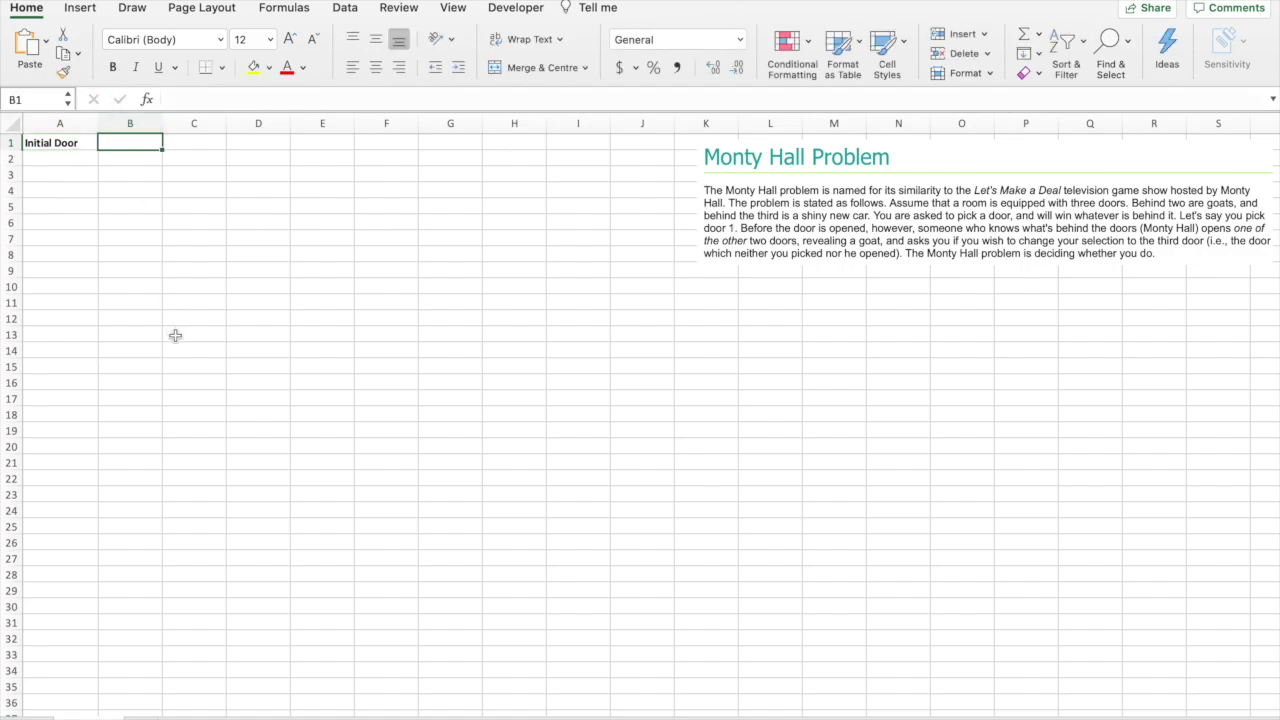
{"action": "type", "text": "Door 1"}
{"action": "left_click", "coordinate": [72, 162]}
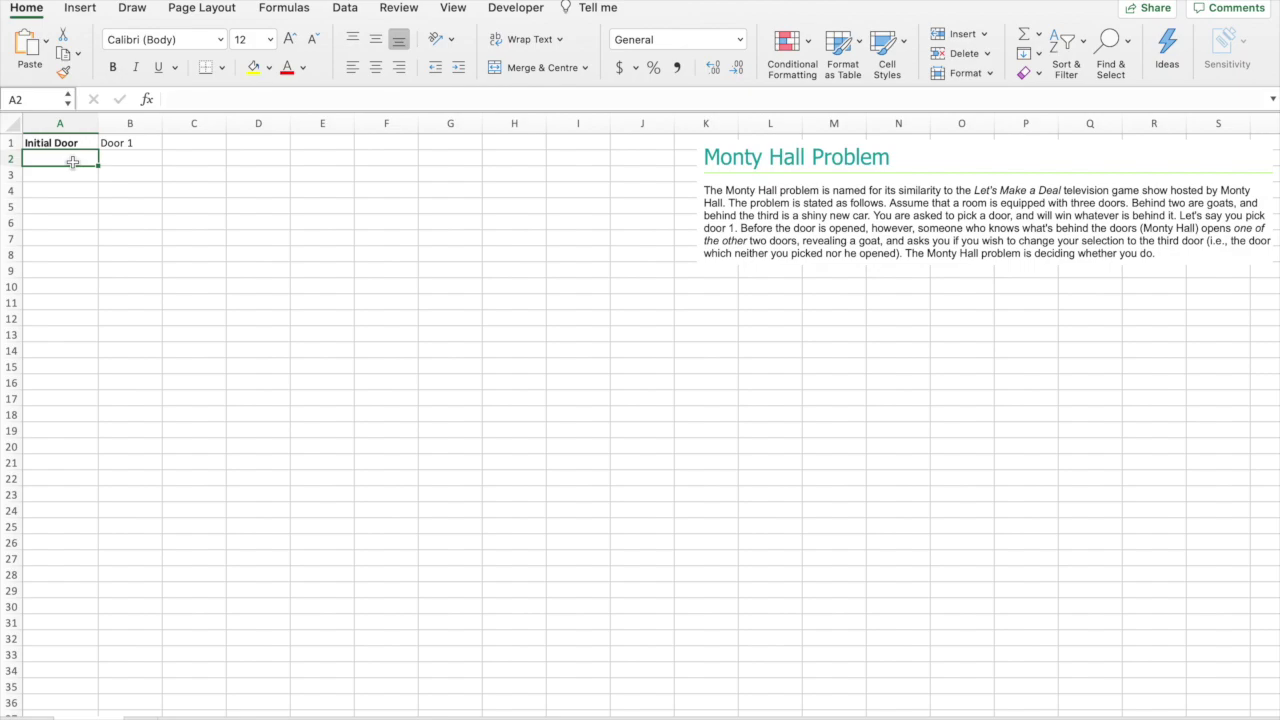
Step: Enter 'Staying' in A2 and 'Switching' in A3, and make both labels bold
{"action": "type", "text": "Staying"}
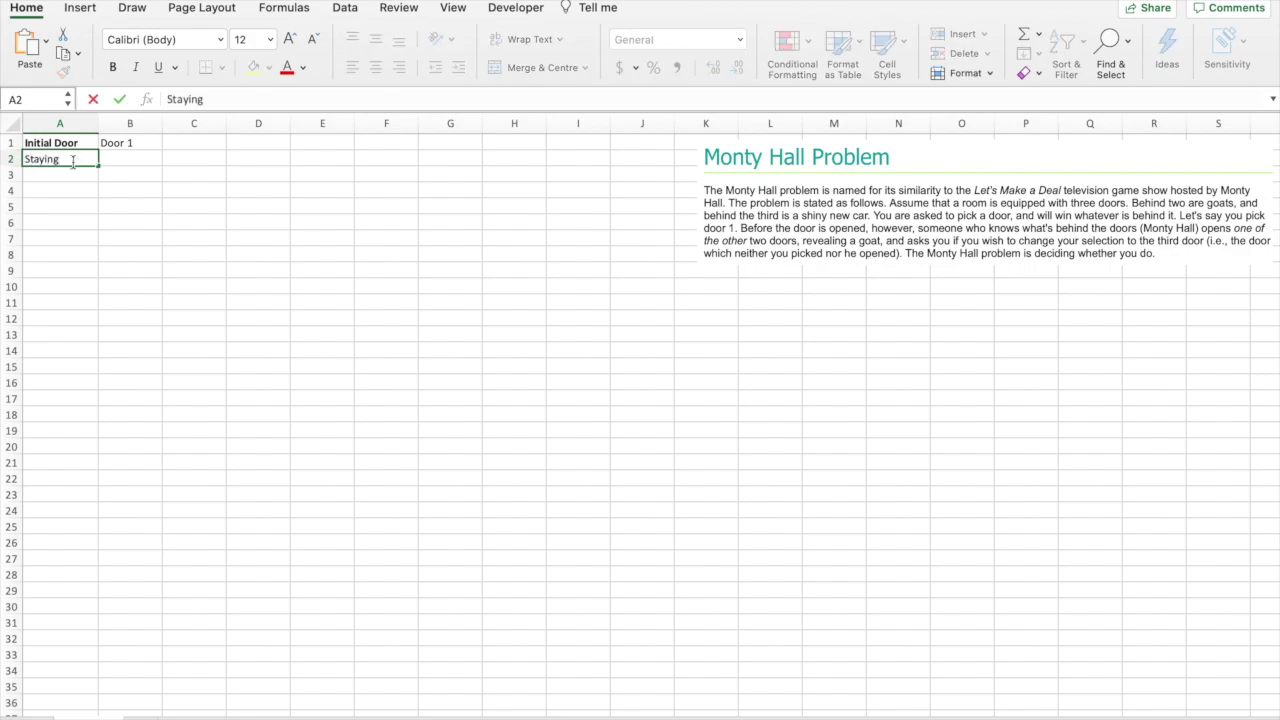
{"action": "key", "text": "Return"}
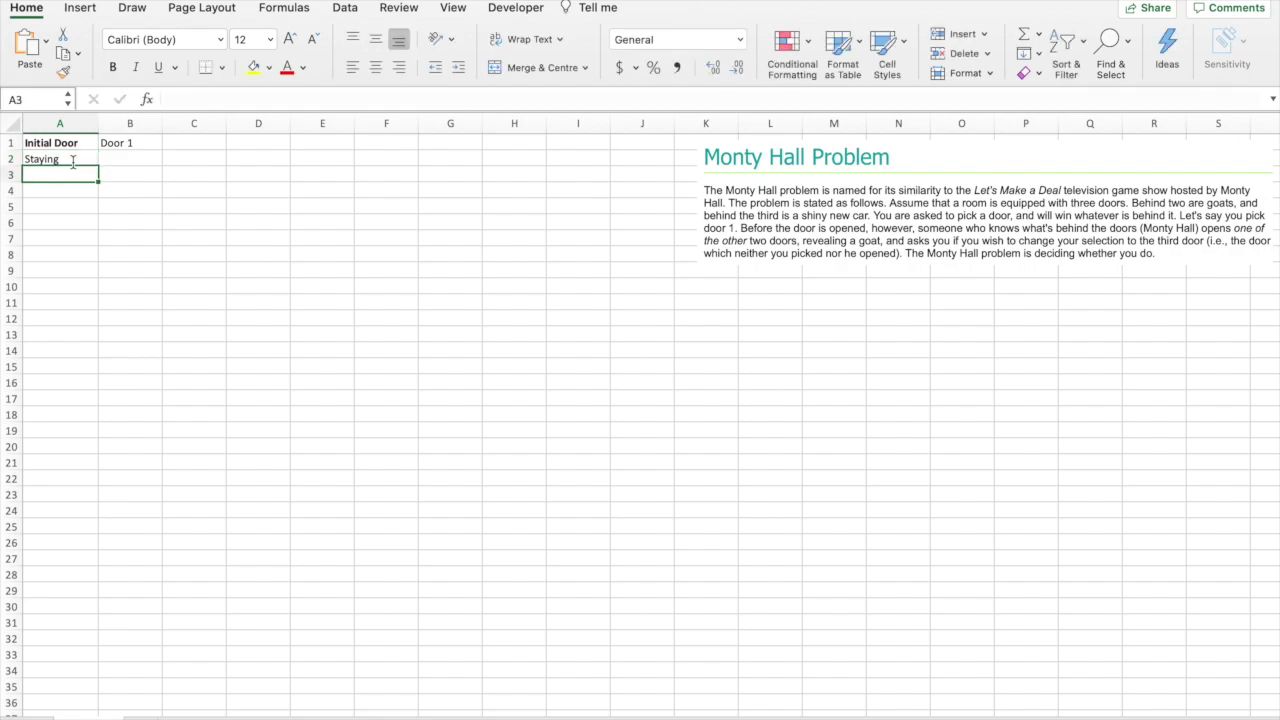
{"action": "type", "text": "Sitching"}
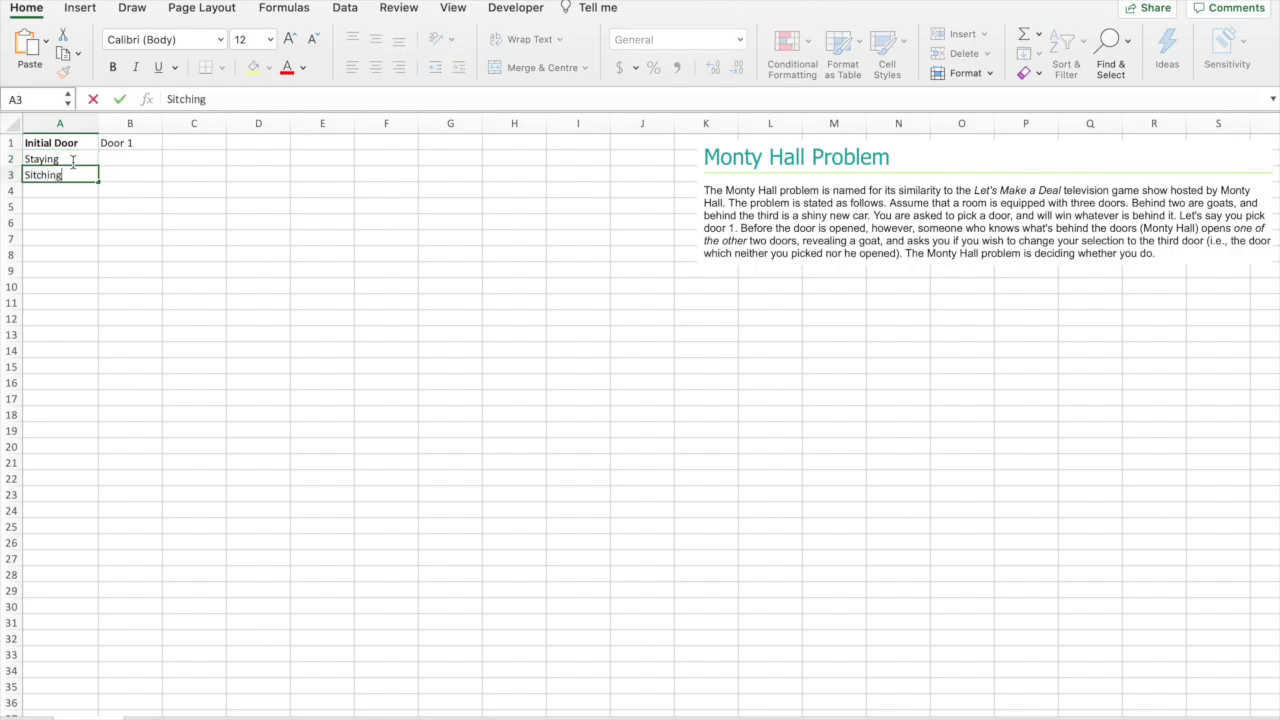
{"action": "key", "text": "BackSpace"}
{"action": "key", "text": "BackSpace"}
{"action": "key", "text": "BackSpace"}
{"action": "key", "text": "BackSpace"}
{"action": "key", "text": "BackSpace"}
{"action": "key", "text": "BackSpace"}
{"action": "key", "text": "BackSpace"}
{"action": "type", "text": "witching"}
{"action": "left_click_drag", "start_coordinate": [69, 161], "coordinate": [64, 180]}
{"action": "key", "text": "super+b"}
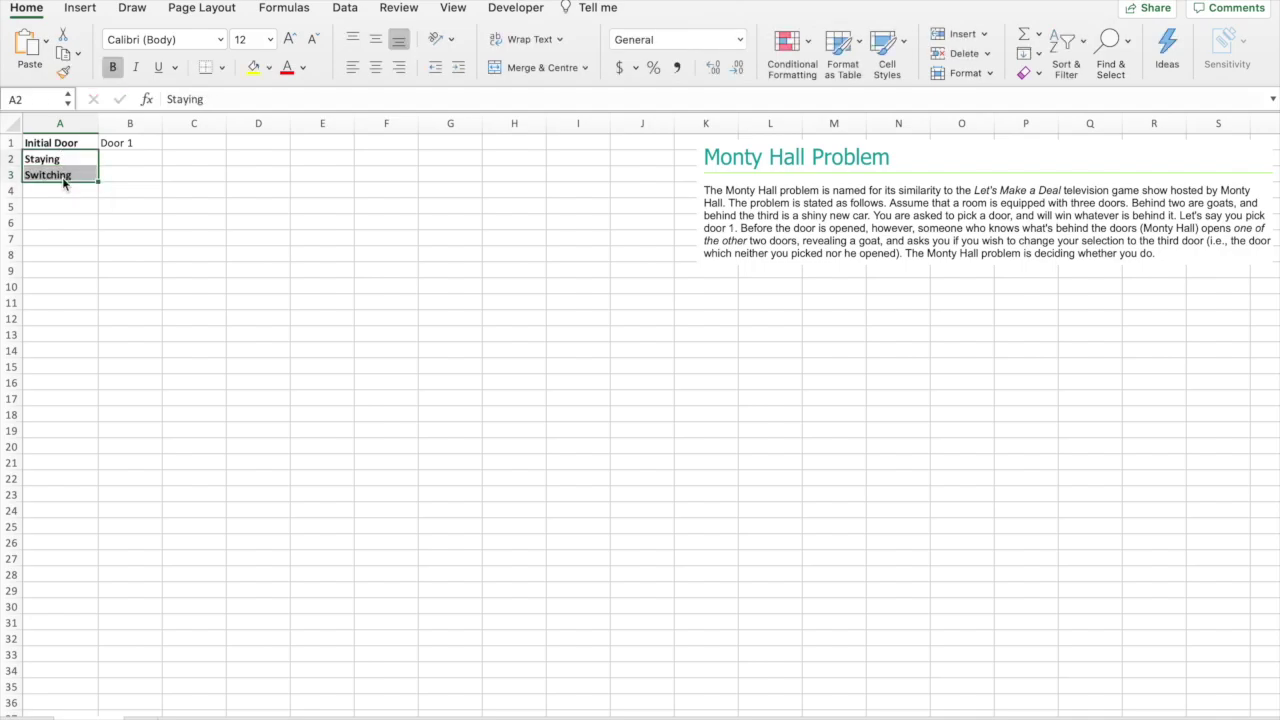
{"action": "left_click", "coordinate": [67, 192]}
{"action": "left_click", "coordinate": [68, 210]}
Step: Enter the 'Trial' heading in A5 and start the trial numbers below it
{"action": "type", "text": "Tr"}
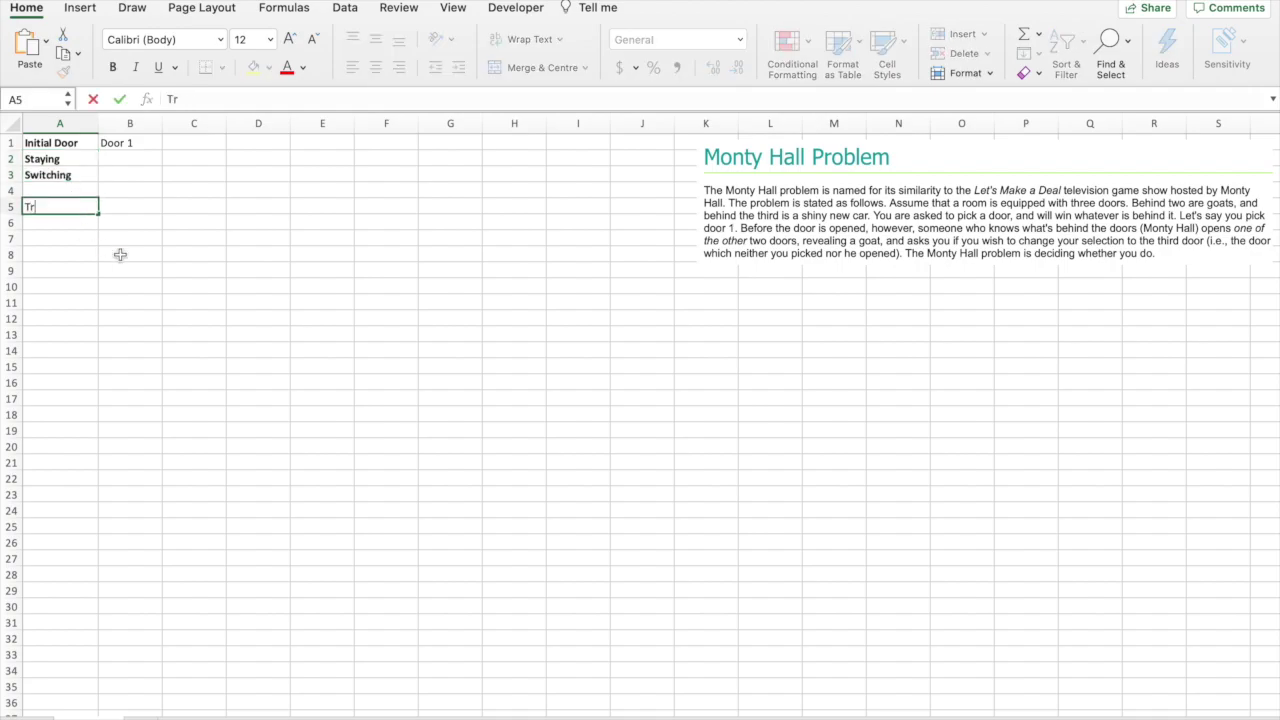
{"action": "type", "text": "ial"}
{"action": "key", "text": "Return"}
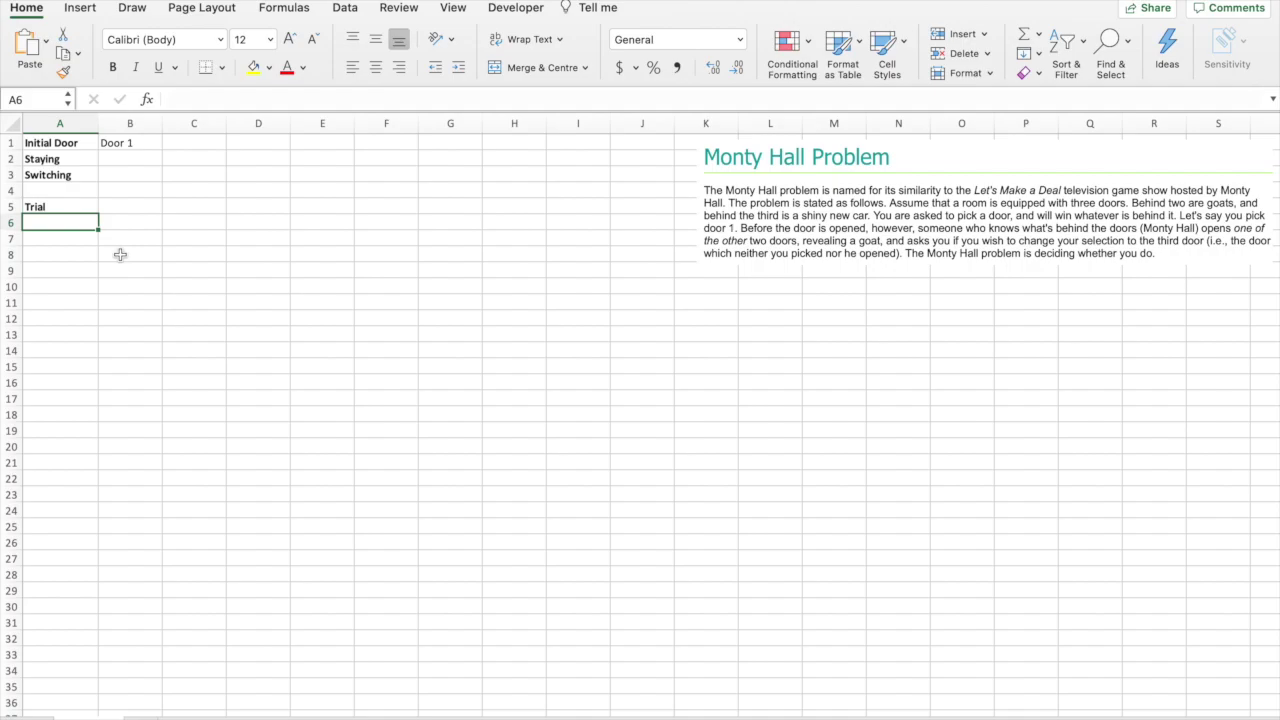
{"action": "type", "text": "1"}
{"action": "key", "text": "Return"}
{"action": "type", "text": "2"}
{"action": "key", "text": "Return"}
{"action": "type", "text": "3"}
{"action": "key", "text": "Return"}
{"action": "type", "text": "4"}
Step: Extend the trial numbers down column A to 1000 with the fill handle
{"action": "left_click", "coordinate": [83, 222]}
{"action": "left_click_drag", "start_coordinate": [83, 222], "coordinate": [75, 468]}
{"action": "scroll", "coordinate": [403, 422], "scroll_direction": "up", "scroll_amount": 20}
{"action": "scroll", "coordinate": [403, 422], "scroll_direction": "up", "scroll_amount": 20}
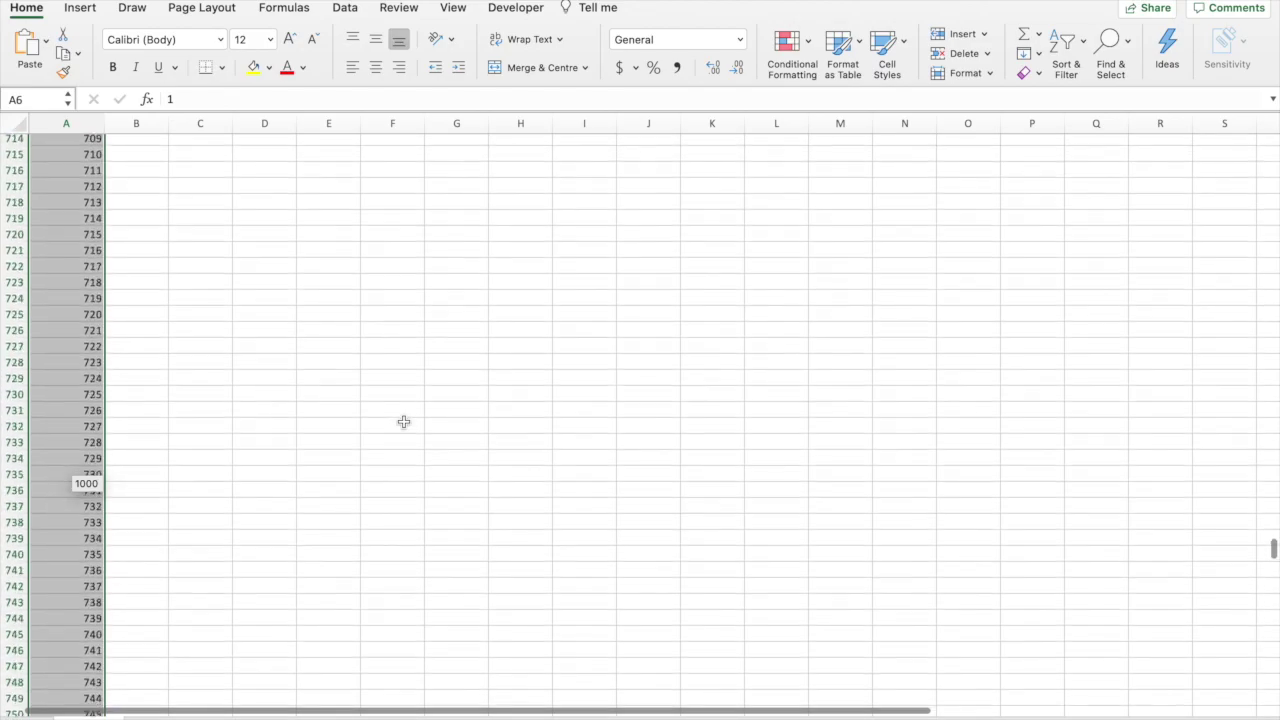
{"action": "scroll", "coordinate": [403, 422], "scroll_direction": "up", "scroll_amount": 20}
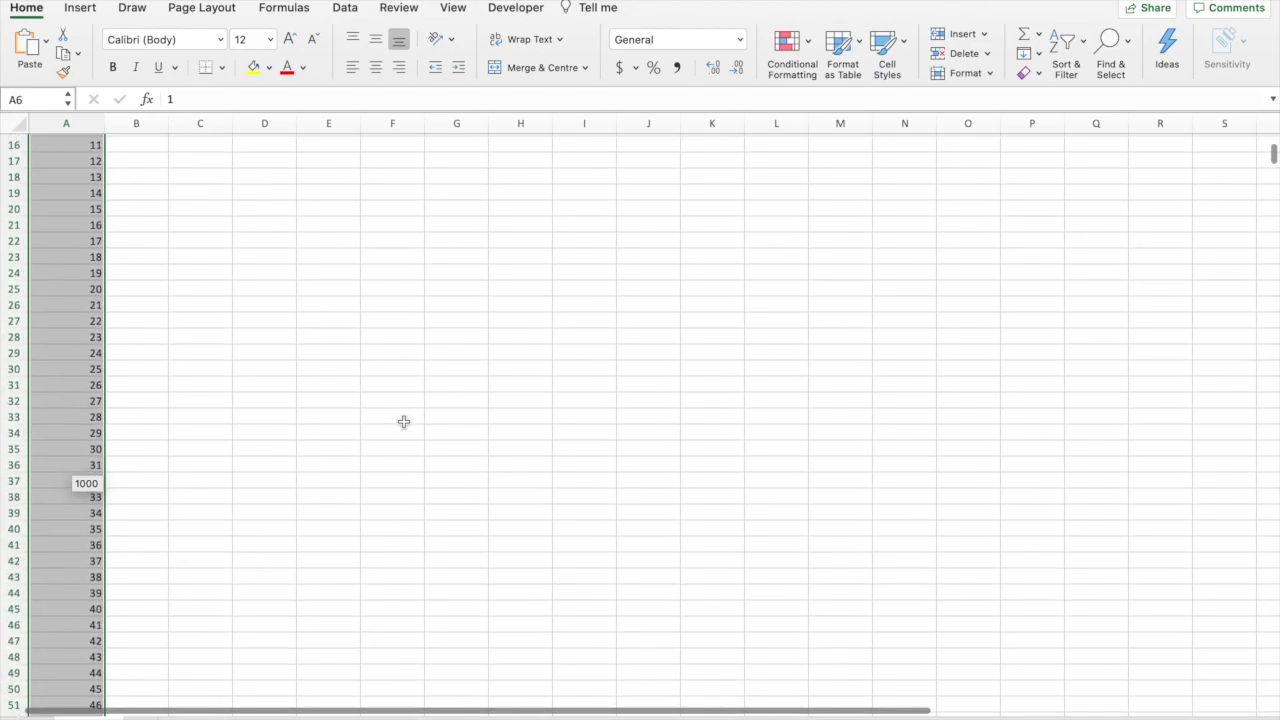
{"action": "left_click", "coordinate": [139, 206]}
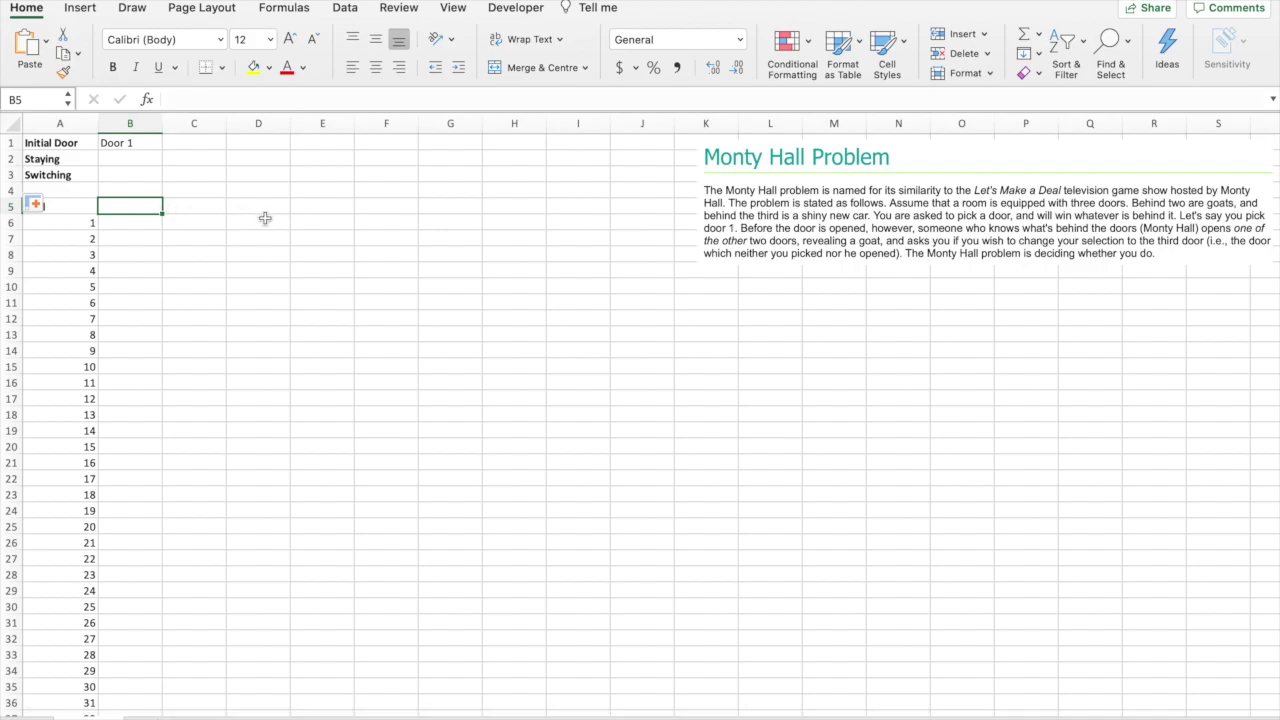
Step: Head B5 'Door' and fill =RANDBETWEEN(1,3) down column B for every trial
{"action": "type", "text": "Door"}
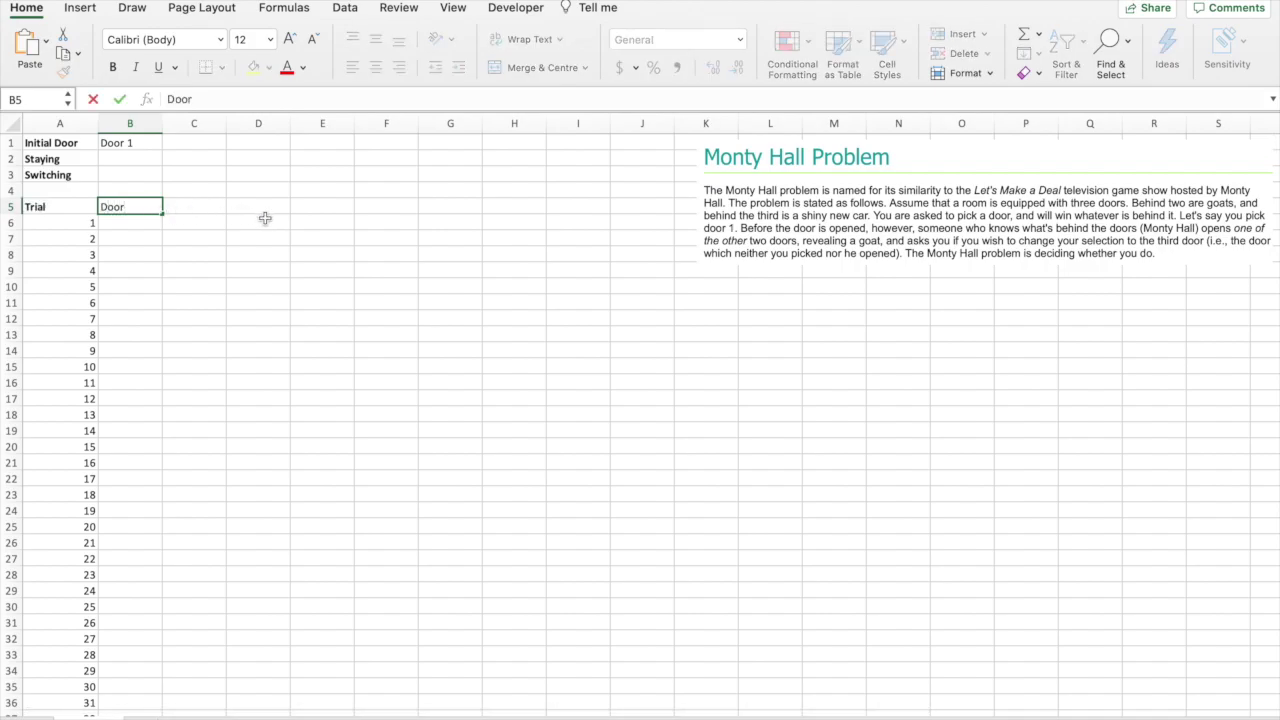
{"action": "key", "text": "Return"}
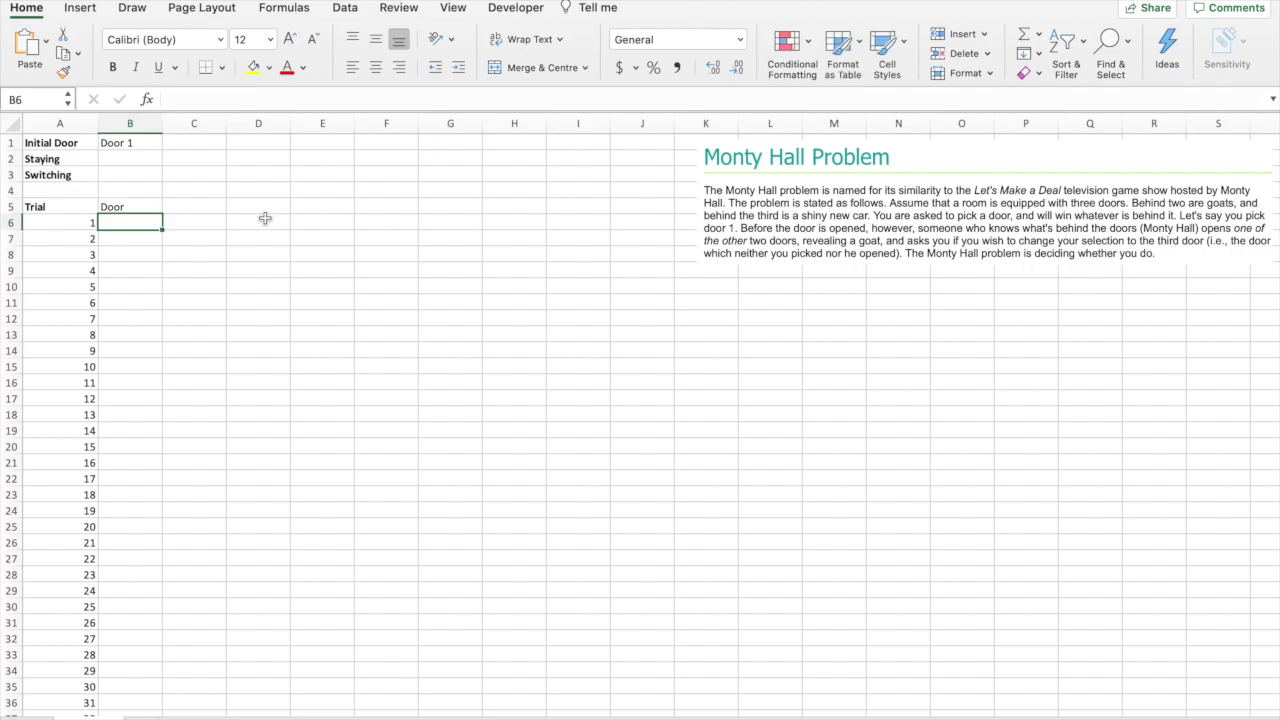
{"action": "type", "text": "="}
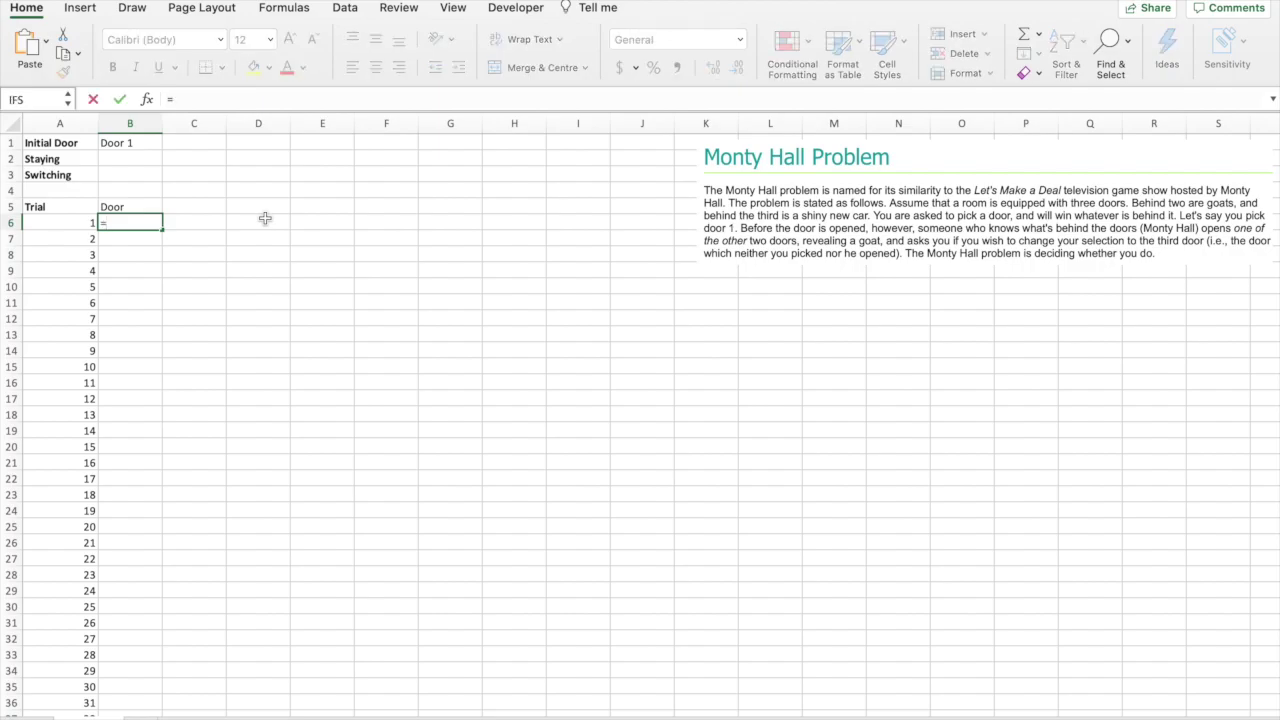
{"action": "type", "text": "randbetween"}
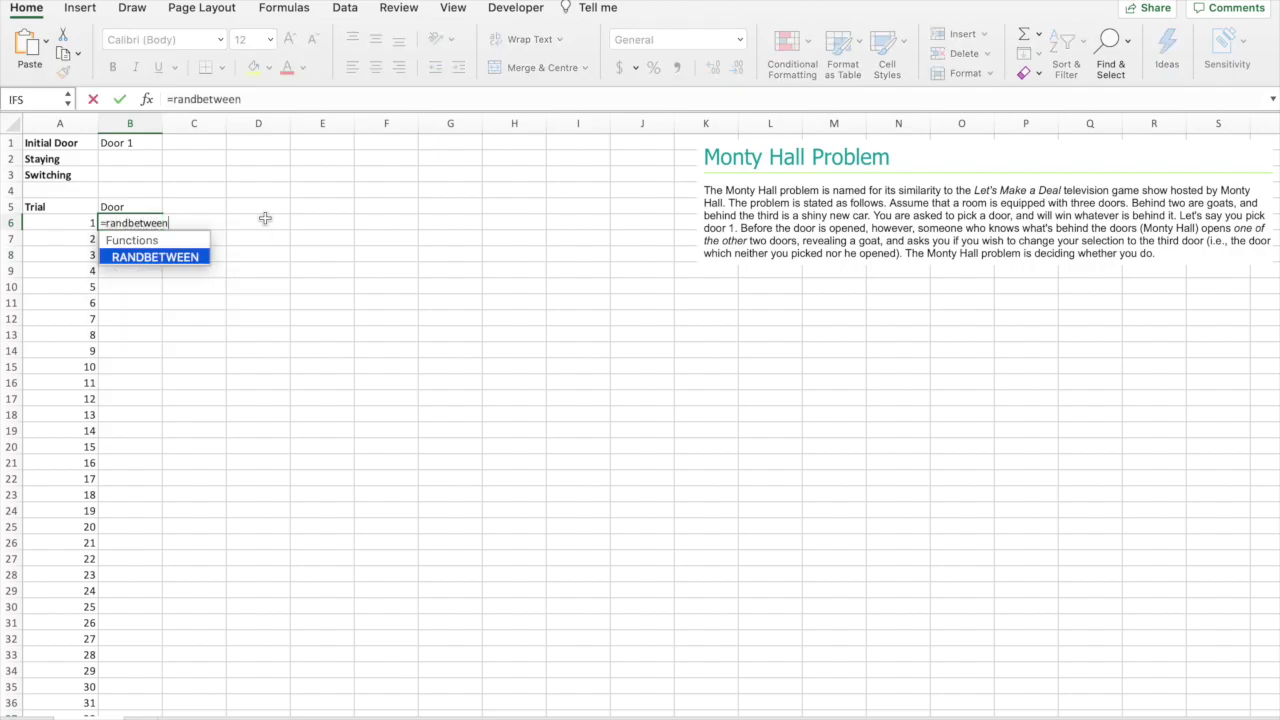
{"action": "type", "text": "("}
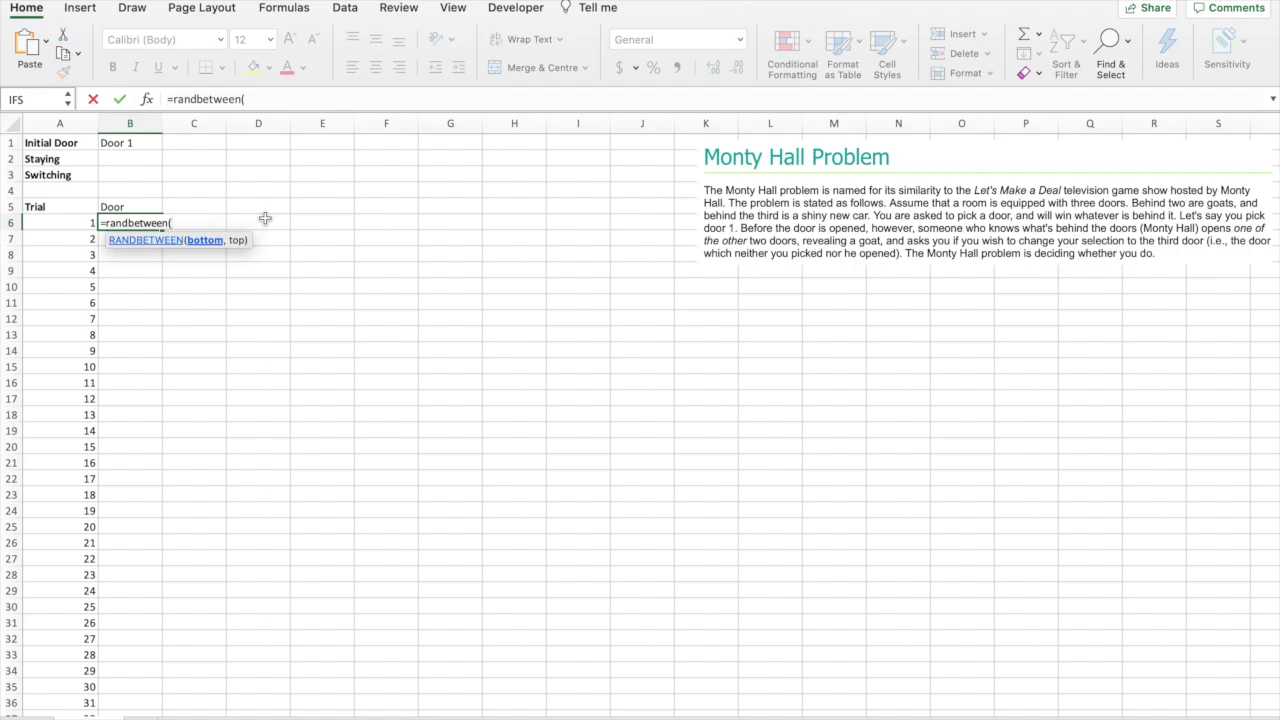
{"action": "type", "text": "1,3)"}
{"action": "key", "text": "Return"}
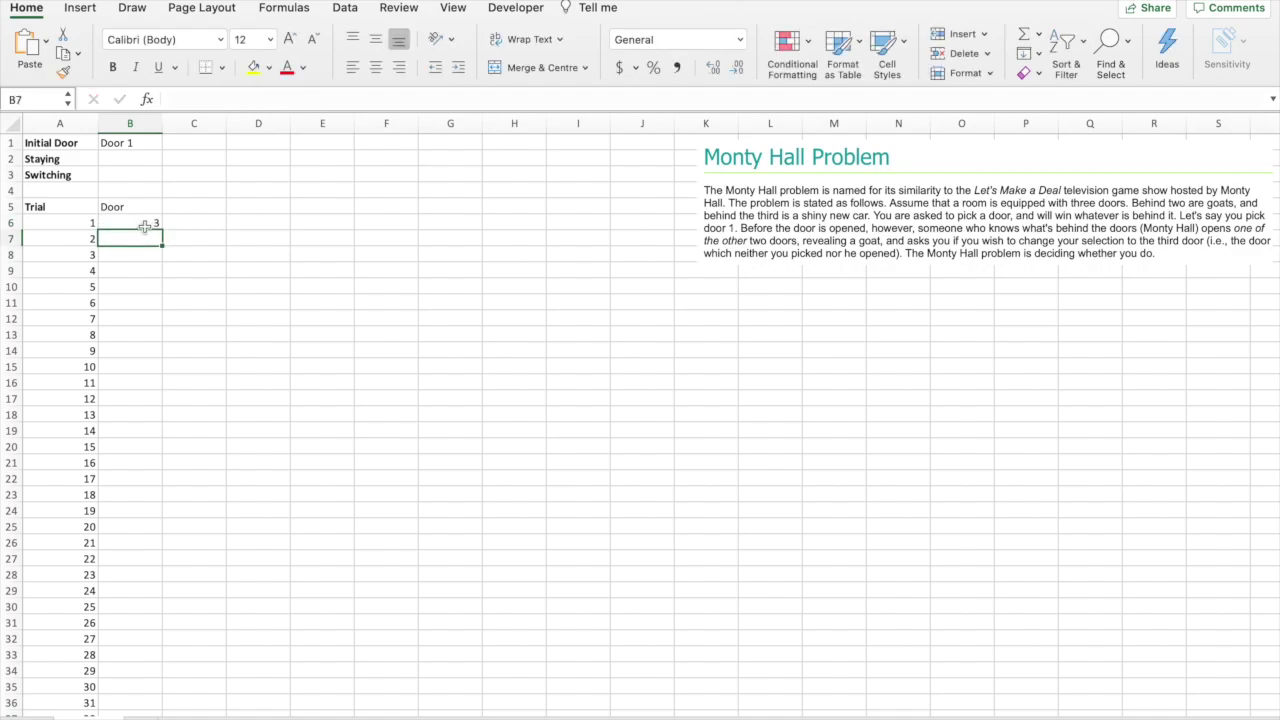
{"action": "left_click", "coordinate": [150, 224]}
{"action": "double_click", "coordinate": [161, 229]}
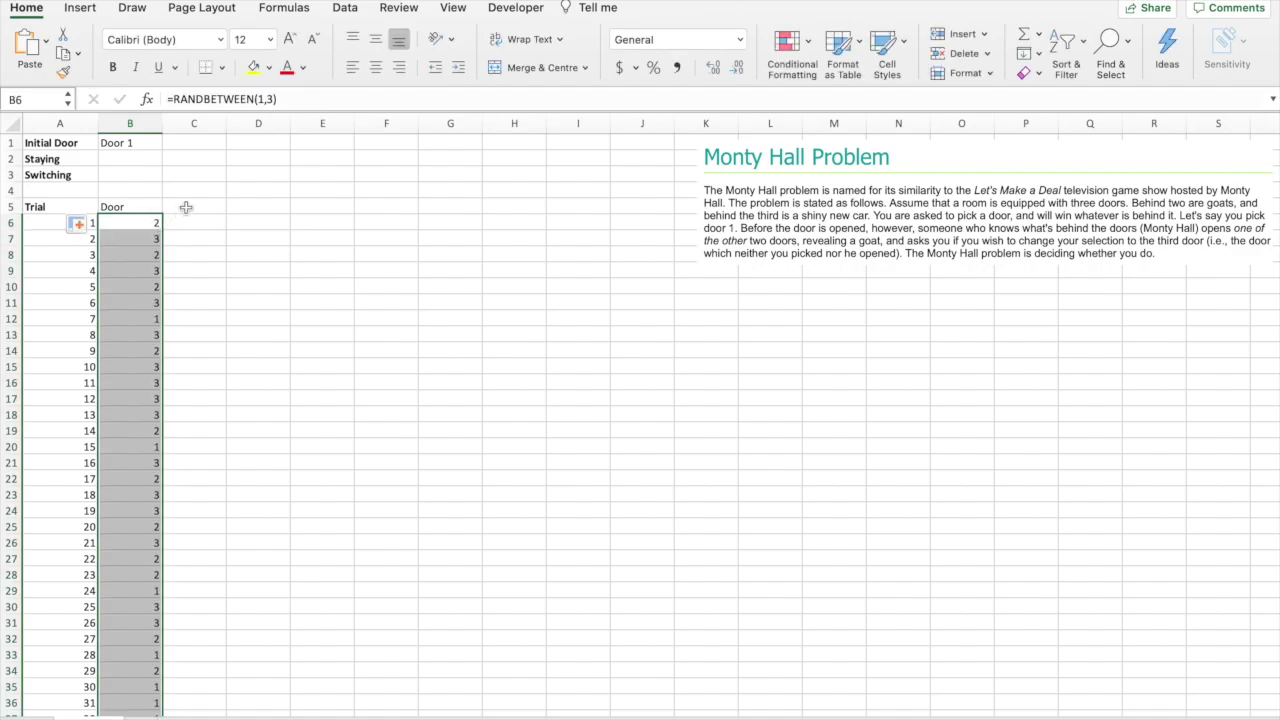
{"action": "left_click", "coordinate": [186, 208]}
{"action": "type", "text": "Door1"}
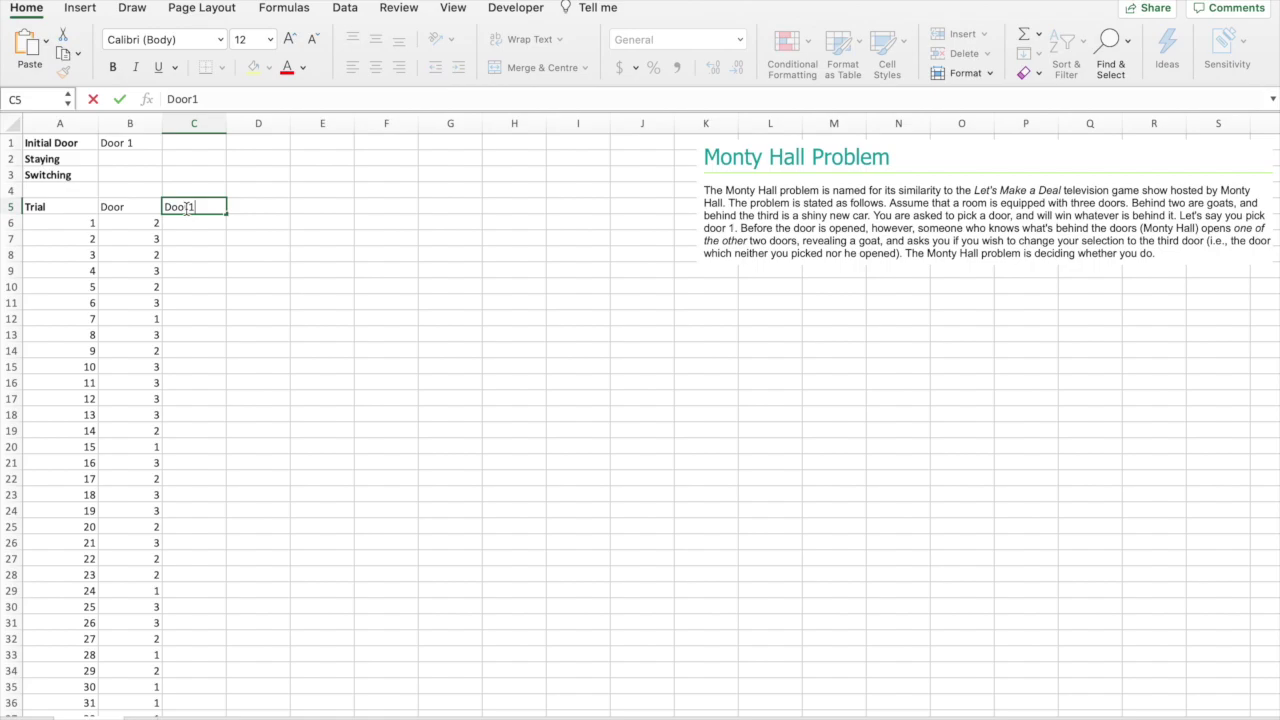
Step: Finish the row-5 headings with 'Door2' in D5 and 'Door3' in E5
{"action": "key", "text": "Tab"}
{"action": "type", "text": "Door2"}
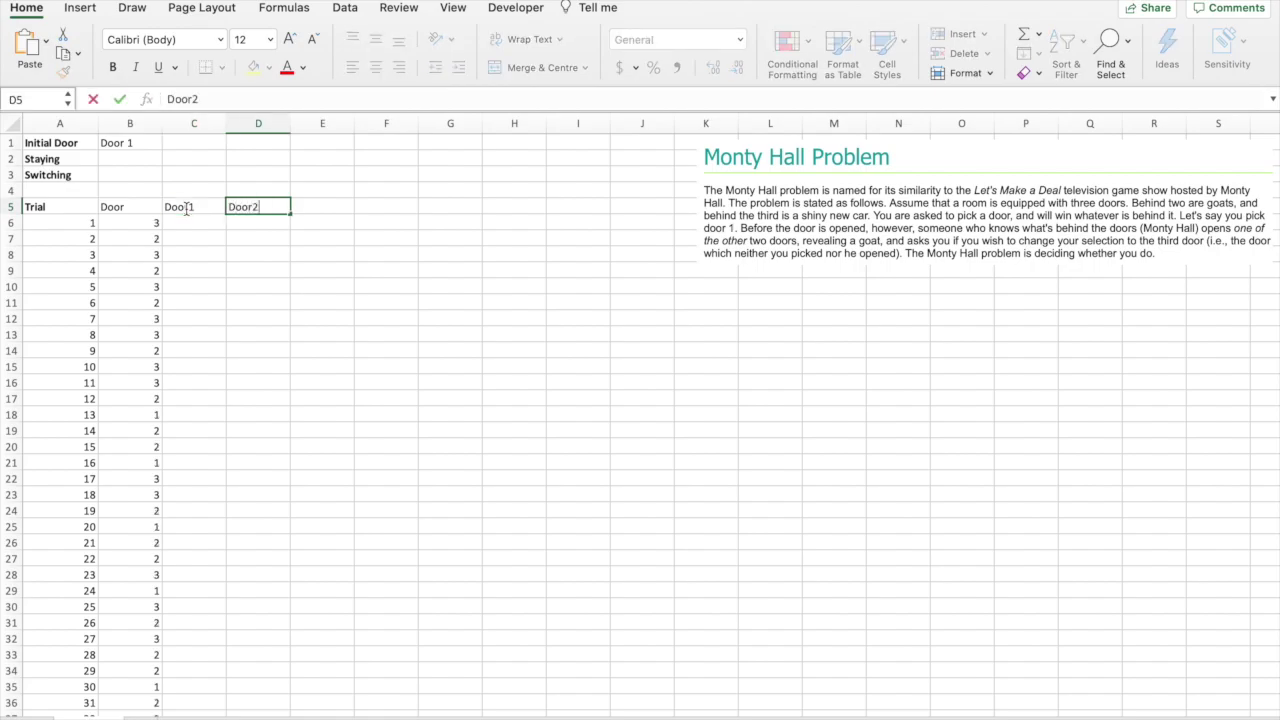
{"action": "key", "text": "Tab"}
{"action": "type", "text": "Doo"}
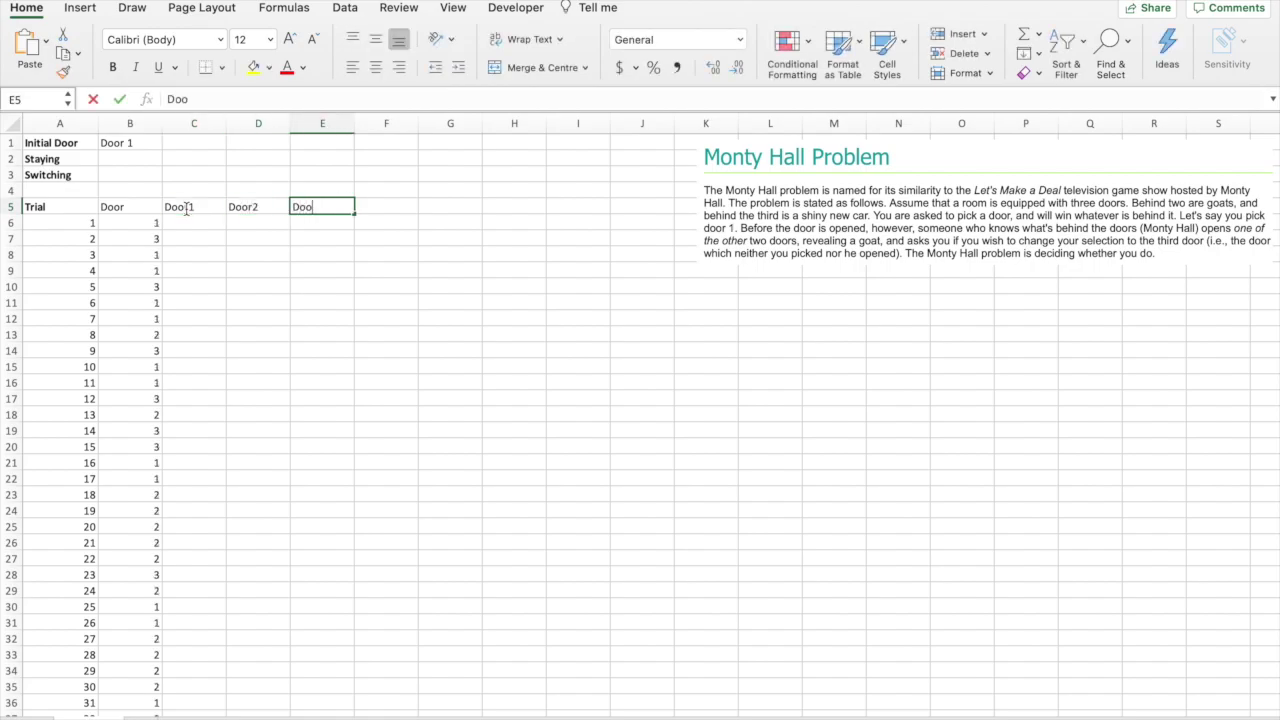
{"action": "type", "text": "r3"}
{"action": "left_click", "coordinate": [193, 223]}
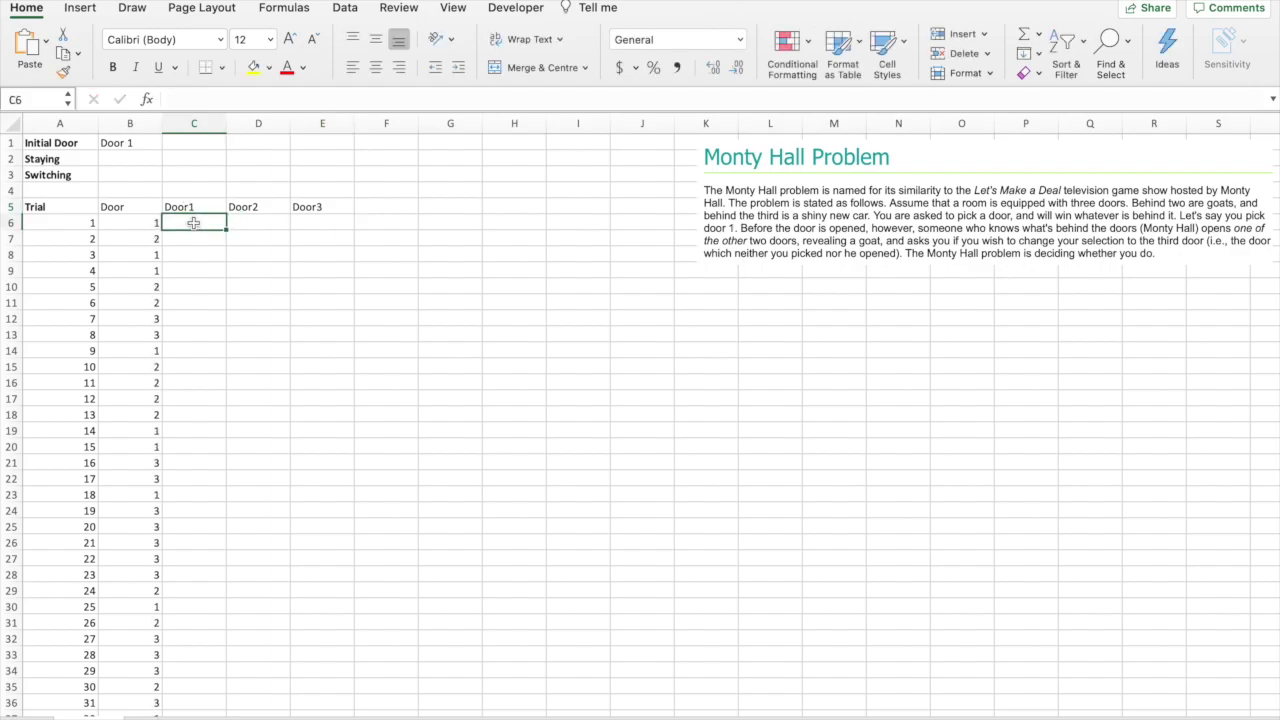
Step: Enter =IF(B6=1,"Yes","No") in C6 for Door1
{"action": "type", "text": "="}
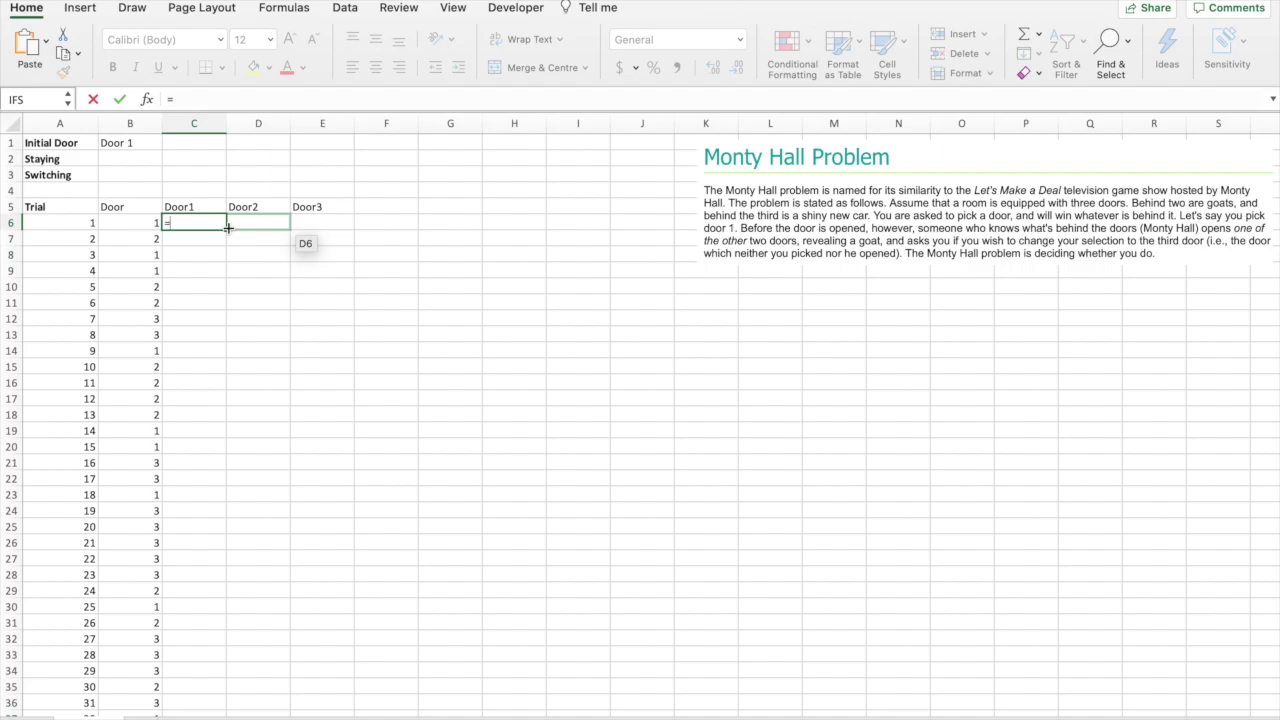
{"action": "type", "text": "if("}
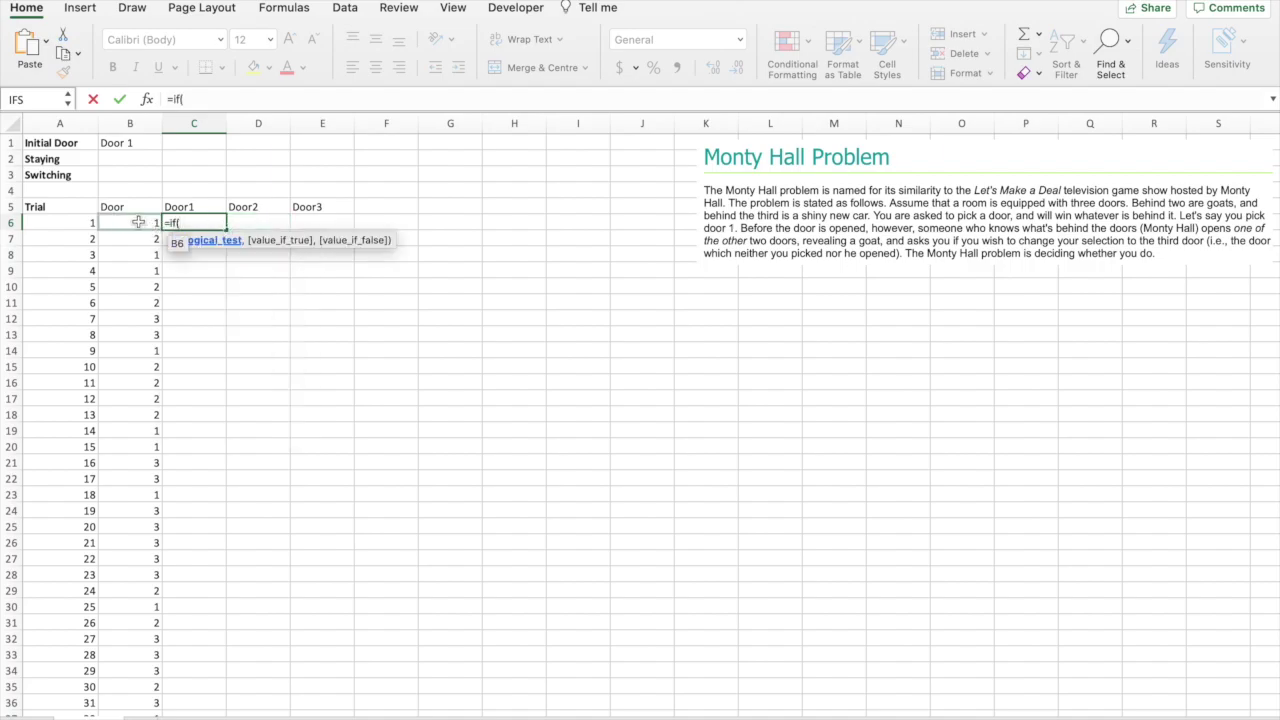
{"action": "left_click", "coordinate": [138, 222]}
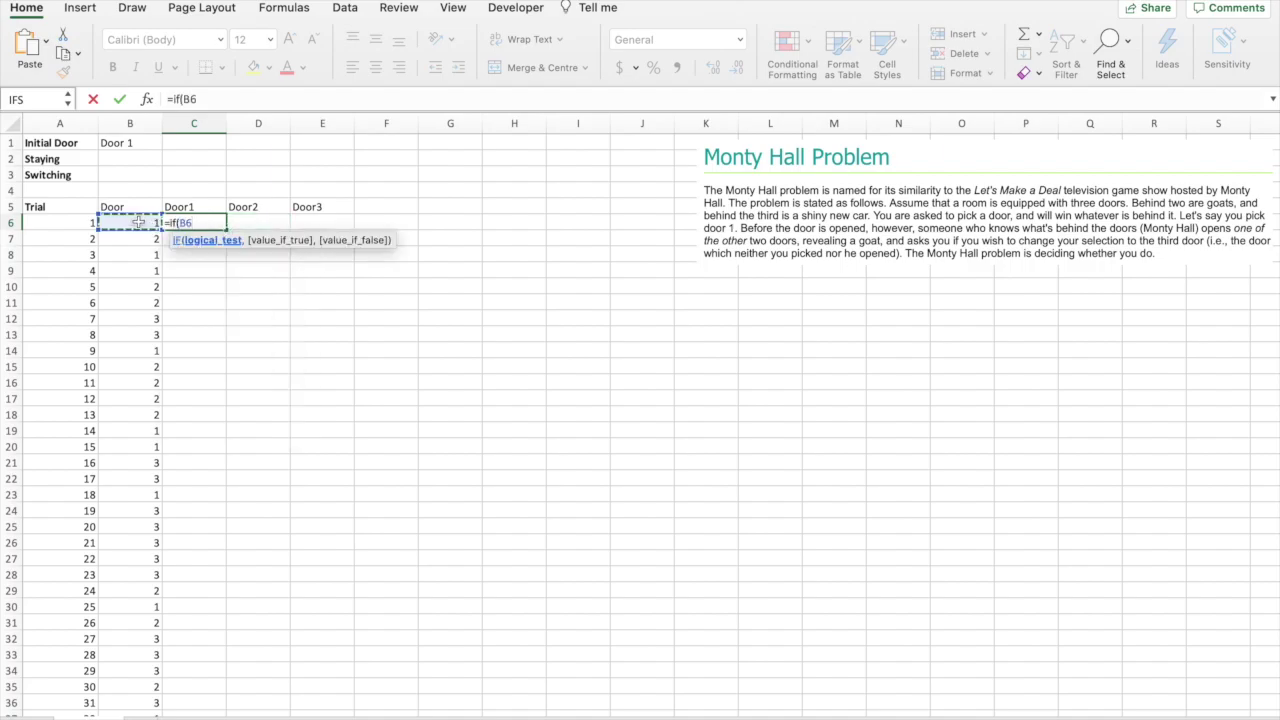
{"action": "type", "text": "=1,\""}
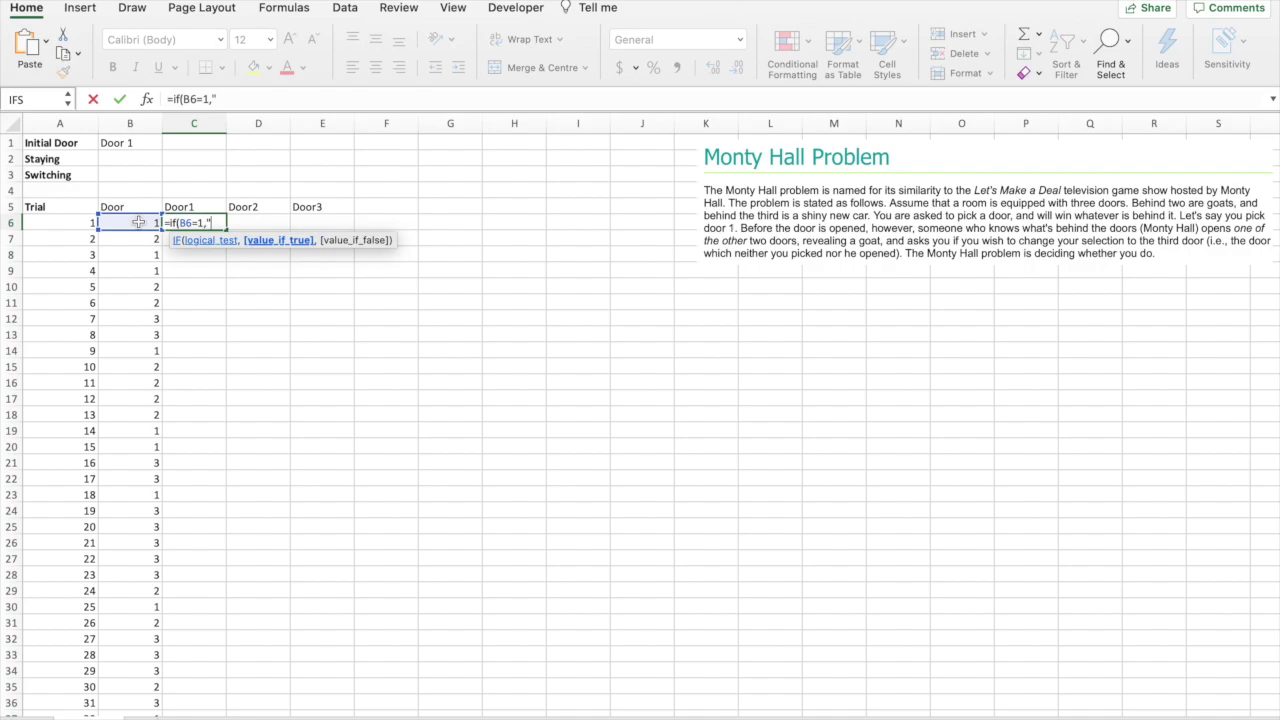
{"action": "type", "text": "Yes\","}
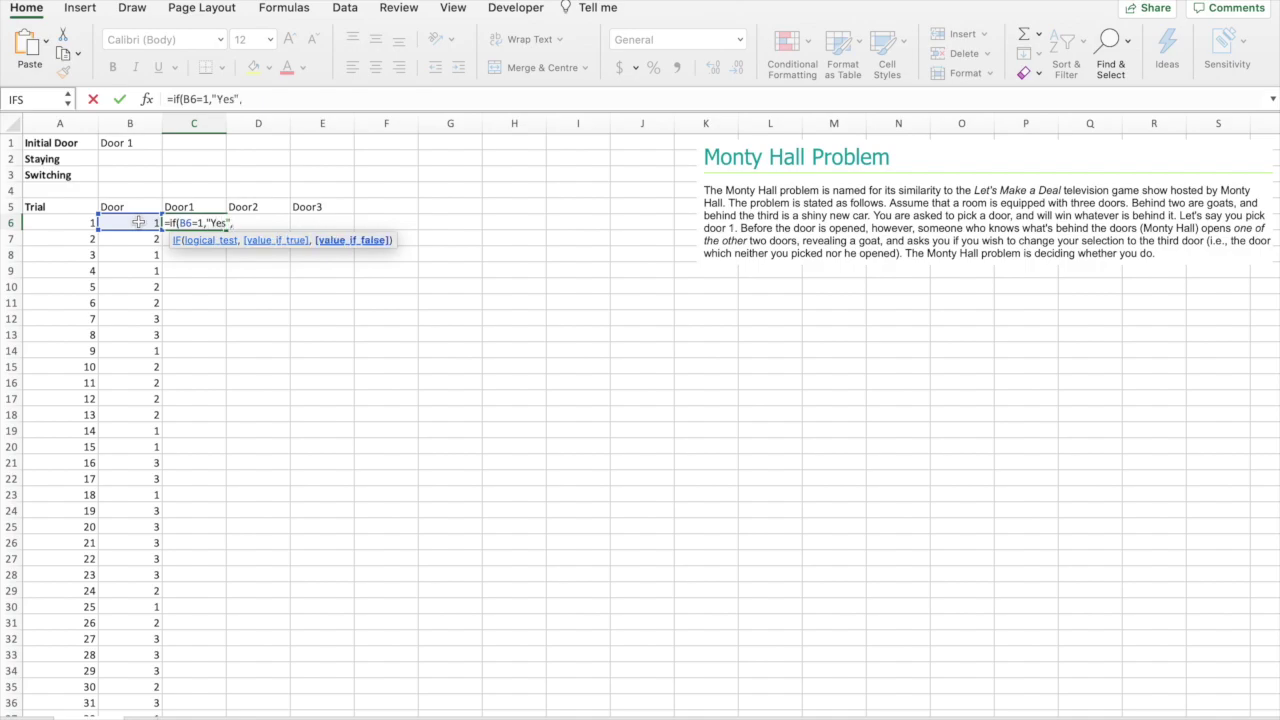
{"action": "type", "text": "\"No\")"}
{"action": "key", "text": "Return"}
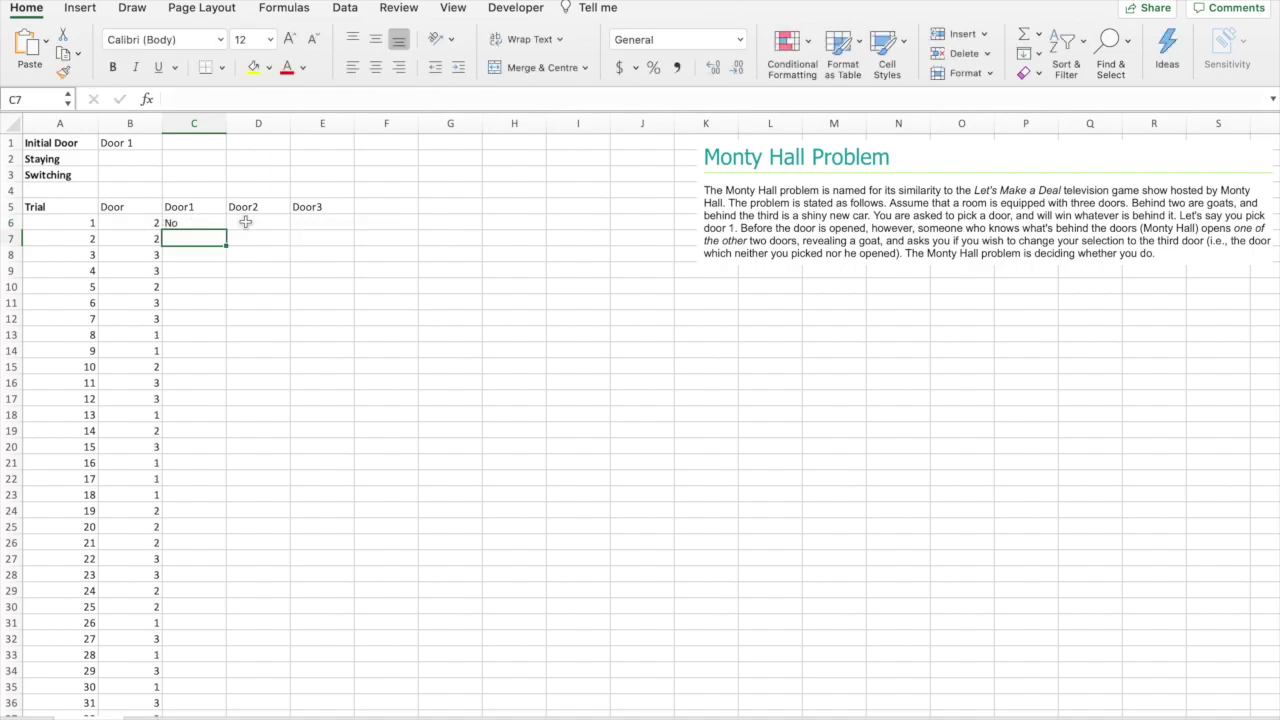
Step: Enter =IF(B6=2,"Yes","No") in D6 for Door2
{"action": "left_click", "coordinate": [246, 221]}
{"action": "type", "text": "=if("}
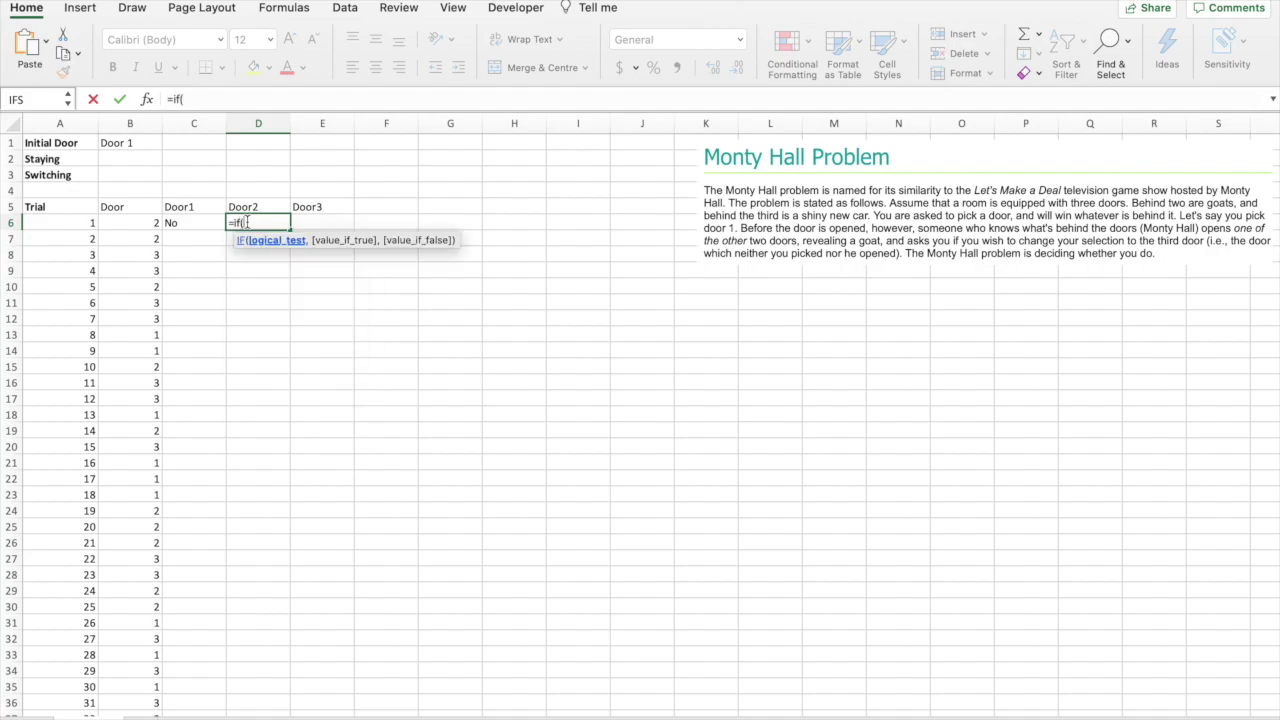
{"action": "left_click", "coordinate": [140, 222]}
{"action": "type", "text": "=2,\"Ye"}
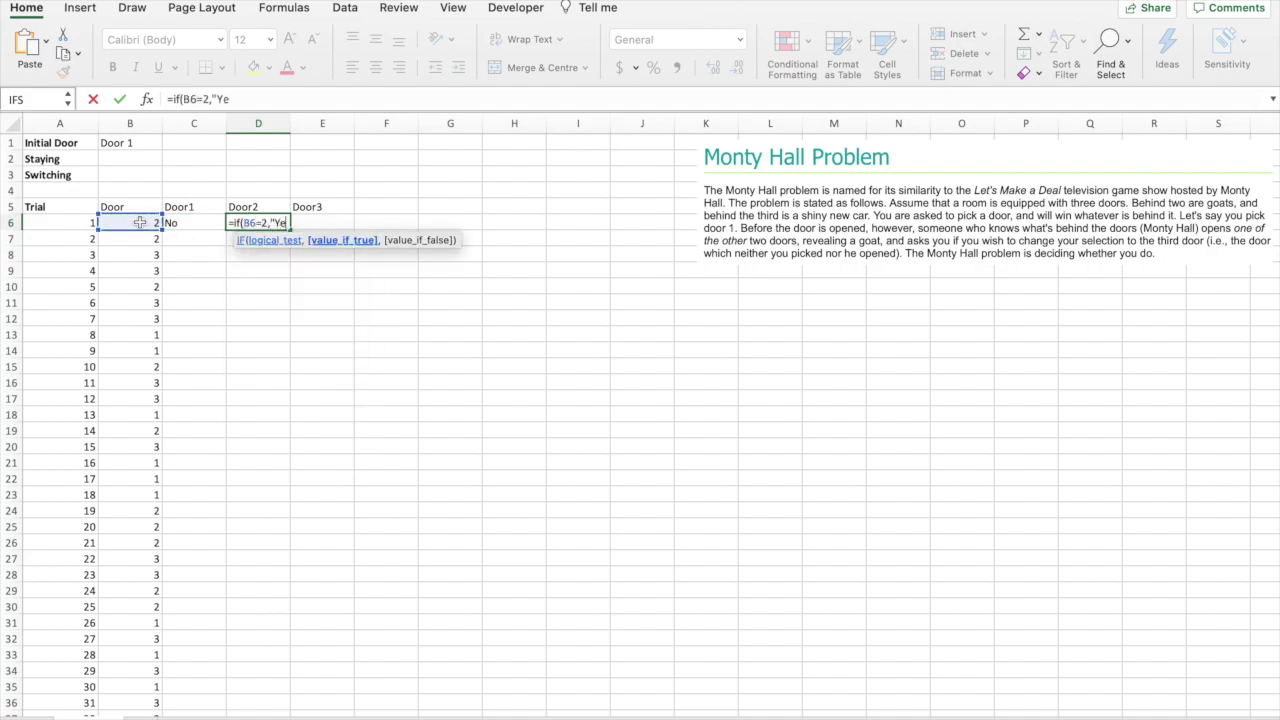
{"action": "type", "text": "s\",\"no\""}
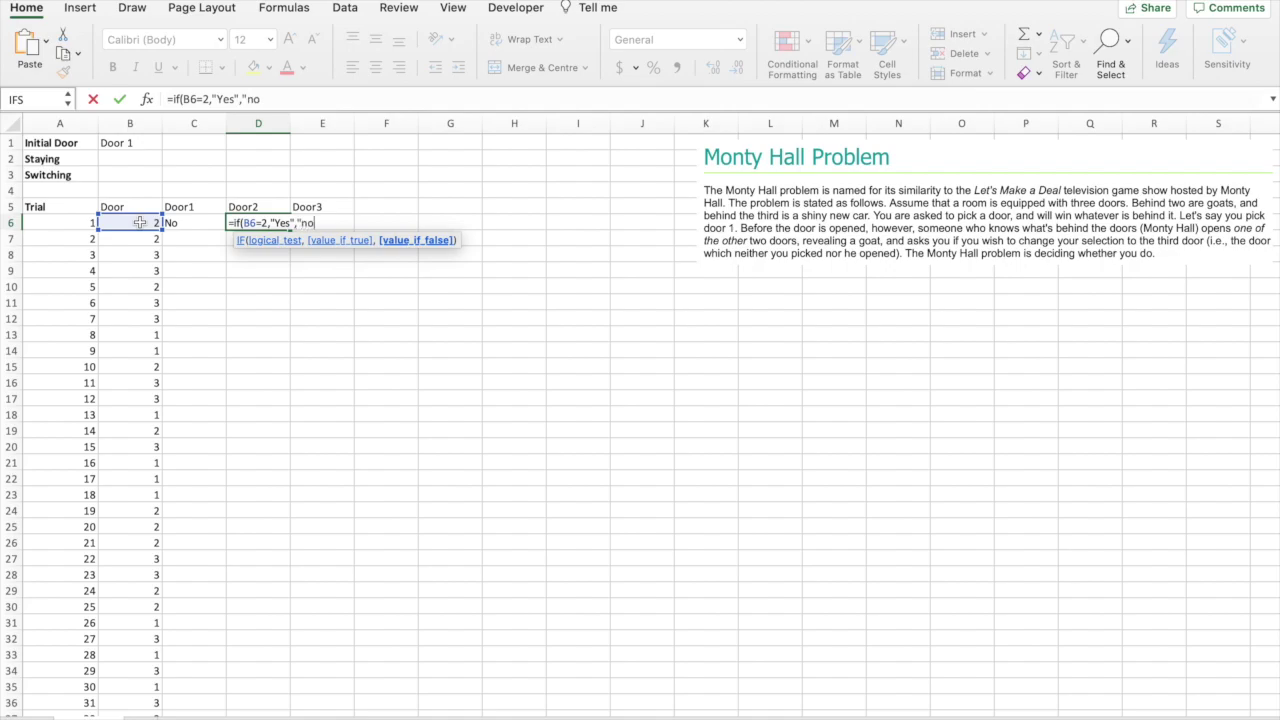
{"action": "key", "text": "BackSpace"}
{"action": "key", "text": "BackSpace"}
{"action": "key", "text": "BackSpace"}
{"action": "type", "text": "No\")"}
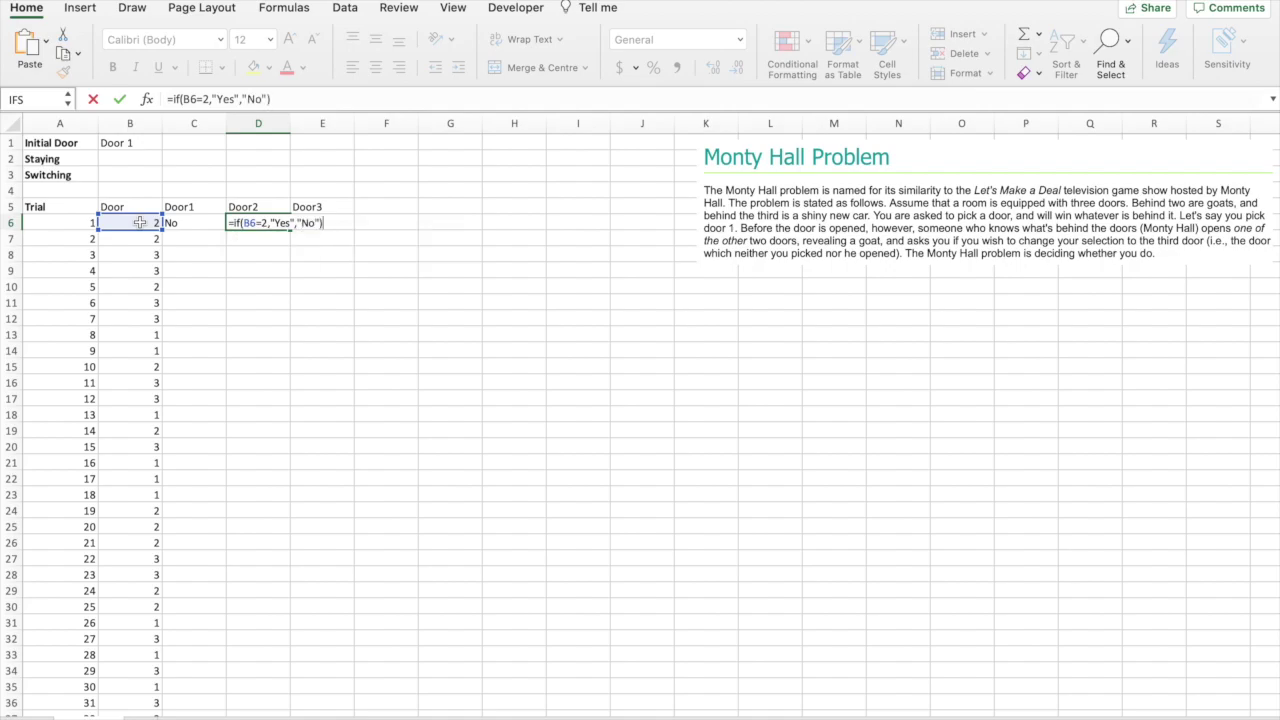
{"action": "key", "text": "Return"}
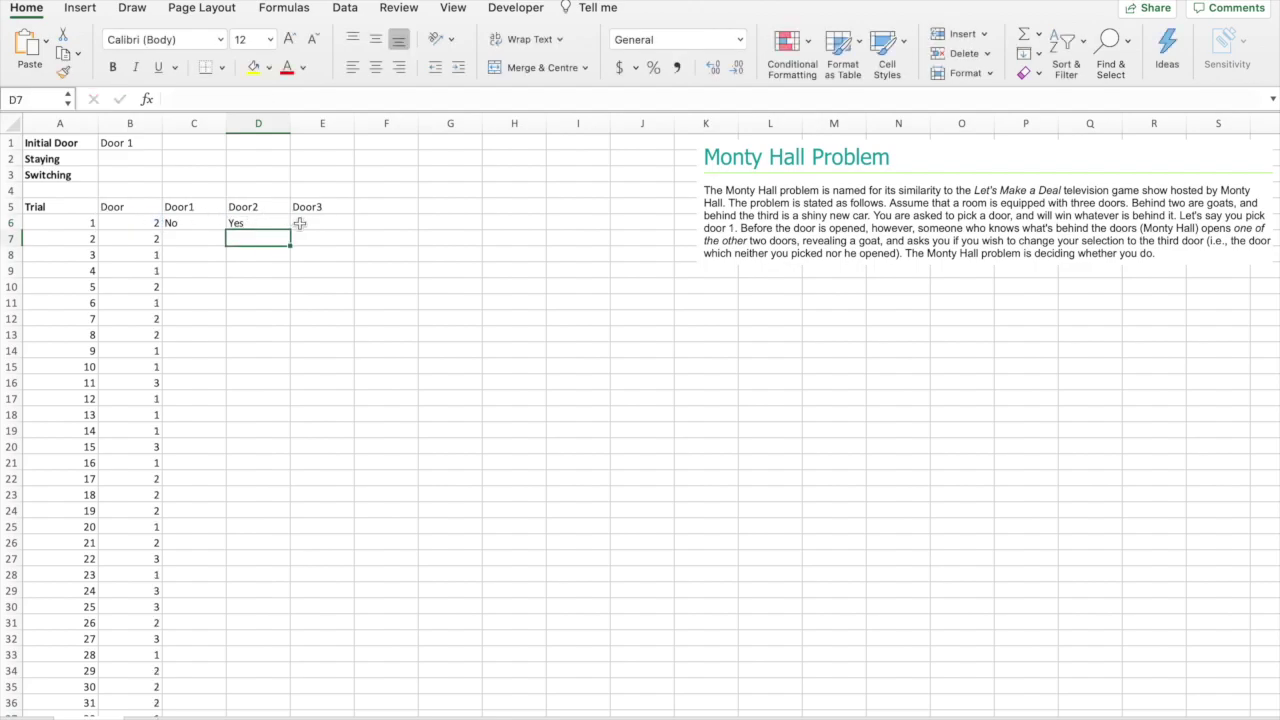
Step: Enter =IF(B6=3,"Yes","No") in E6 for Door3, correcting the entry into a formula
{"action": "left_click", "coordinate": [302, 224]}
{"action": "type", "text": "if("}
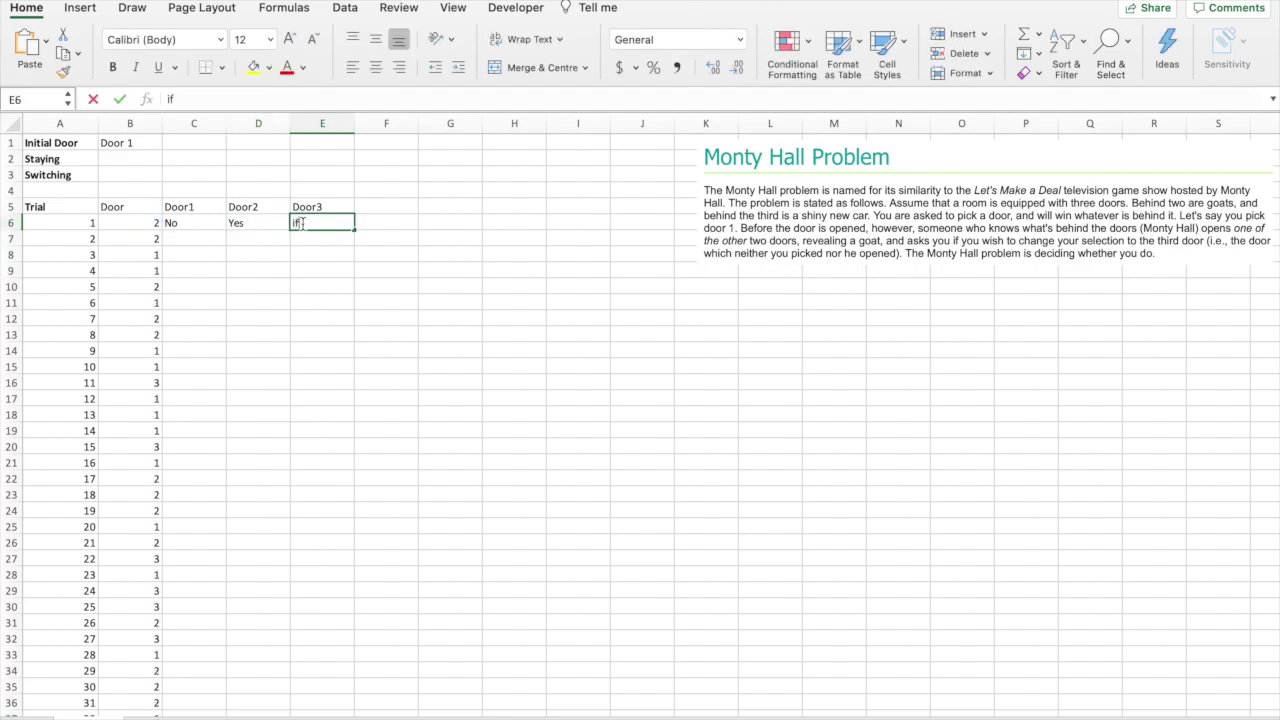
{"action": "left_click", "coordinate": [141, 224]}
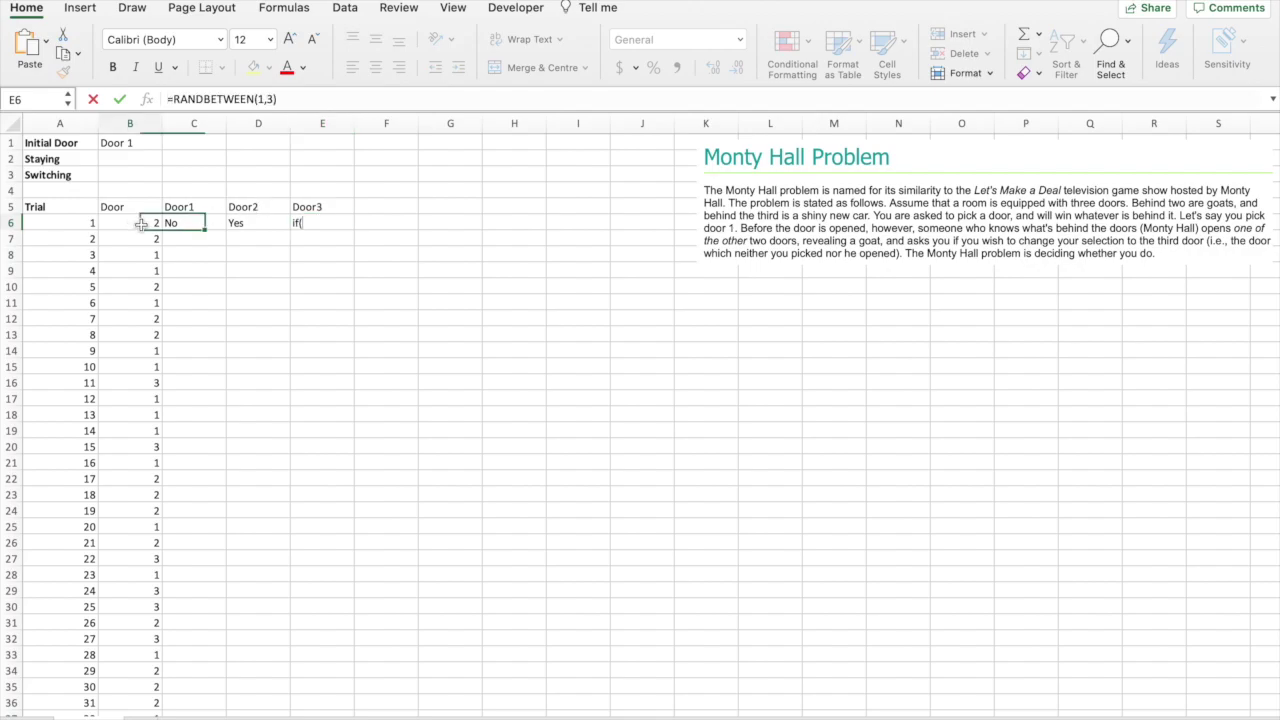
{"action": "left_click", "coordinate": [292, 220]}
{"action": "left_click", "coordinate": [168, 100]}
{"action": "type", "text": "=if("}
{"action": "left_click", "coordinate": [147, 224]}
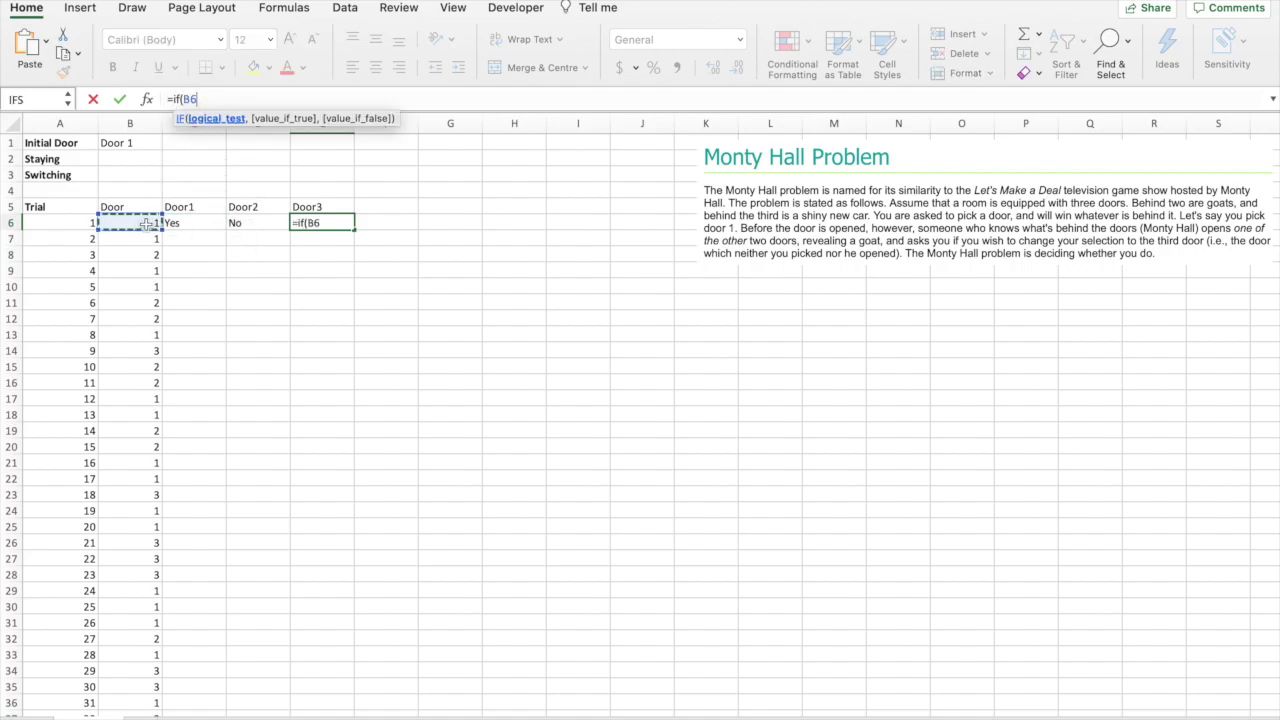
{"action": "type", "text": "=3,\""}
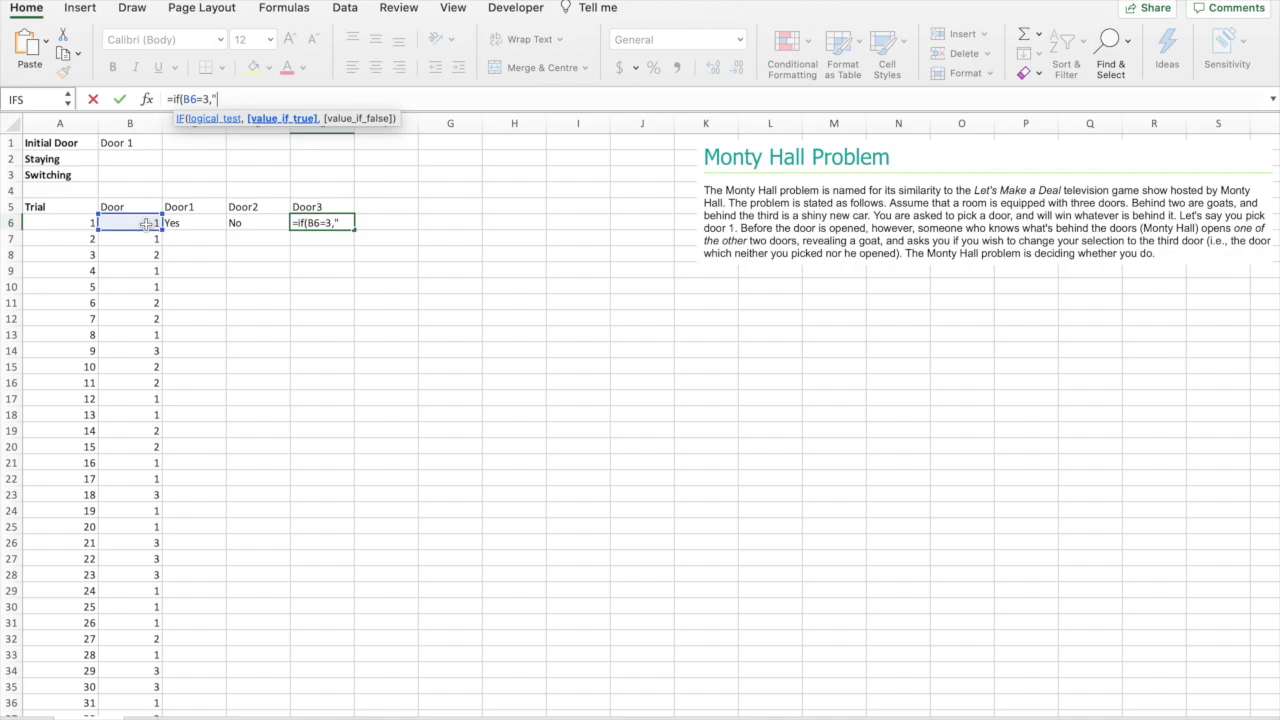
{"action": "type", "text": "Yes\","}
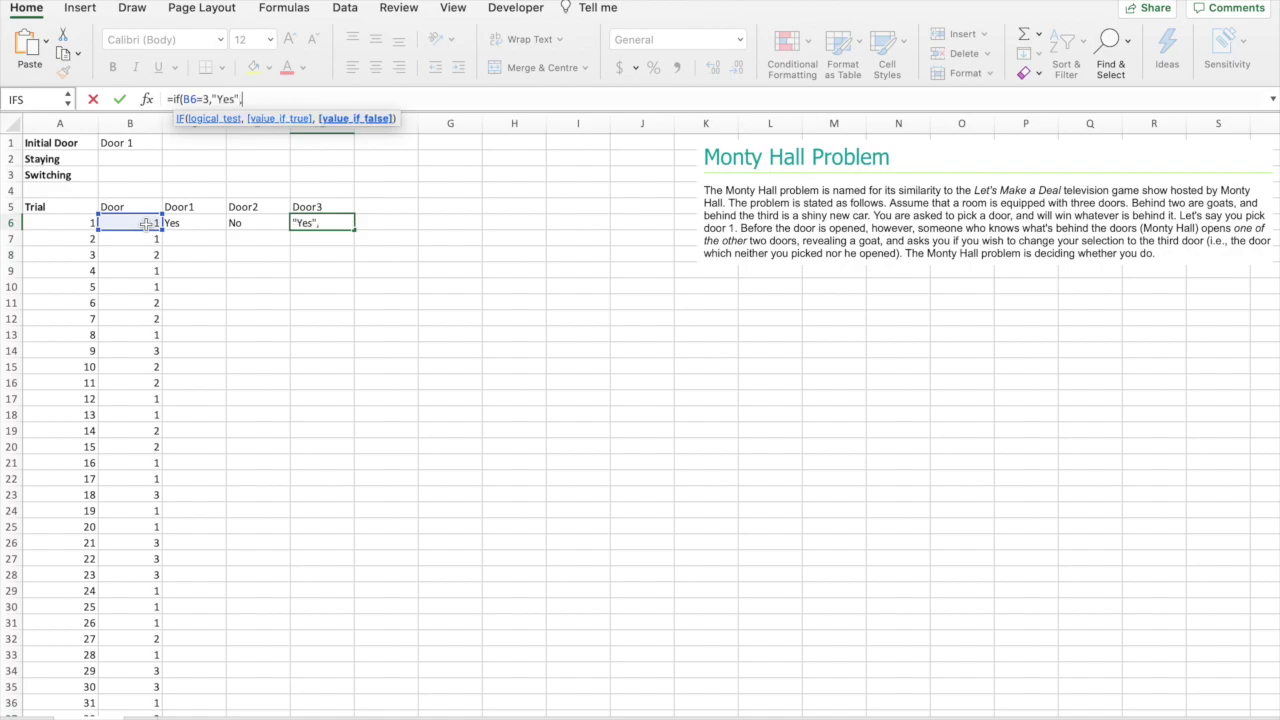
{"action": "type", "text": "\"No\")"}
{"action": "key", "text": "Return"}
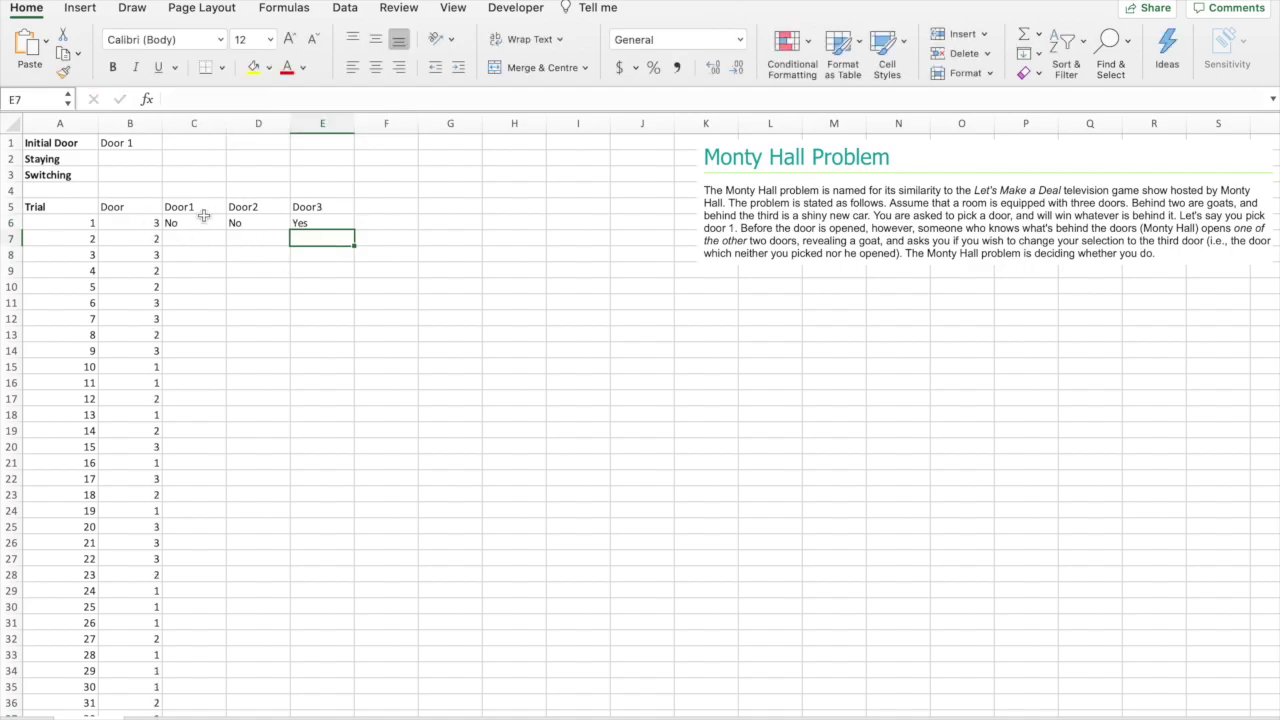
Step: Fill the Door1, Door2 and Door3 formulas down all 1000 trials
{"action": "left_click", "coordinate": [203, 216]}
{"action": "double_click", "coordinate": [226, 230]}
{"action": "left_click", "coordinate": [276, 228]}
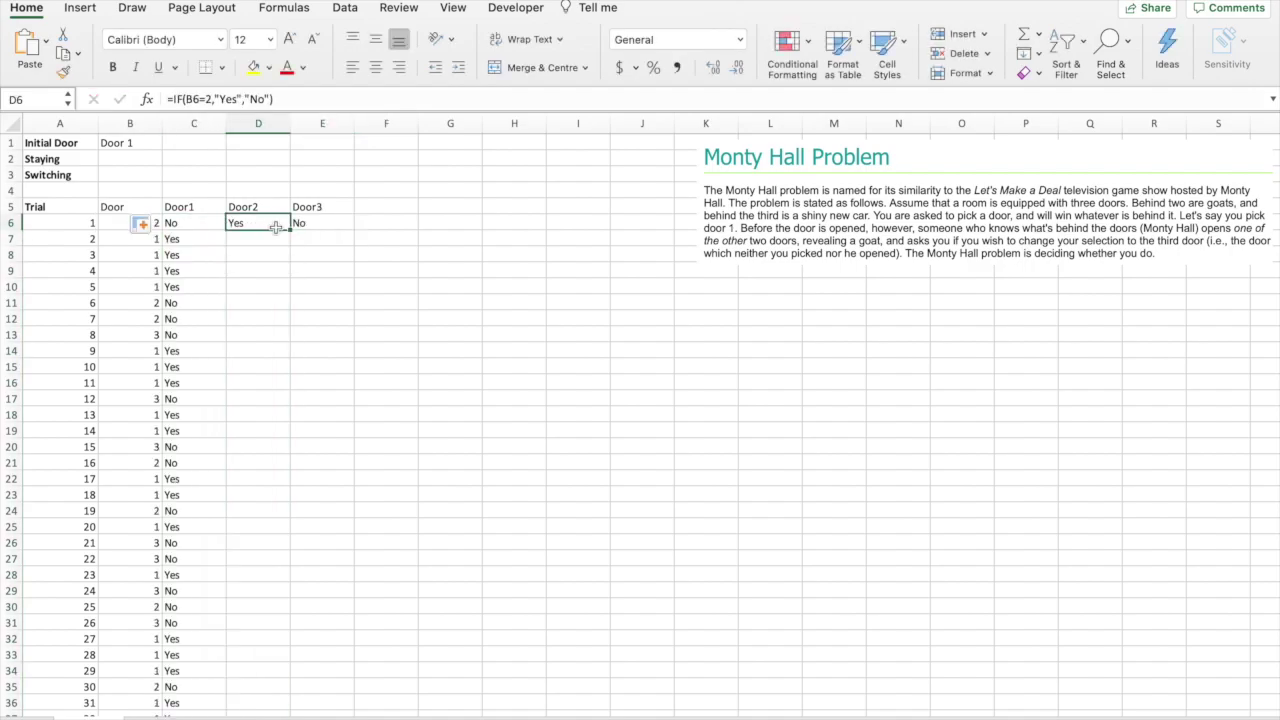
{"action": "double_click", "coordinate": [291, 229]}
{"action": "left_click", "coordinate": [336, 229]}
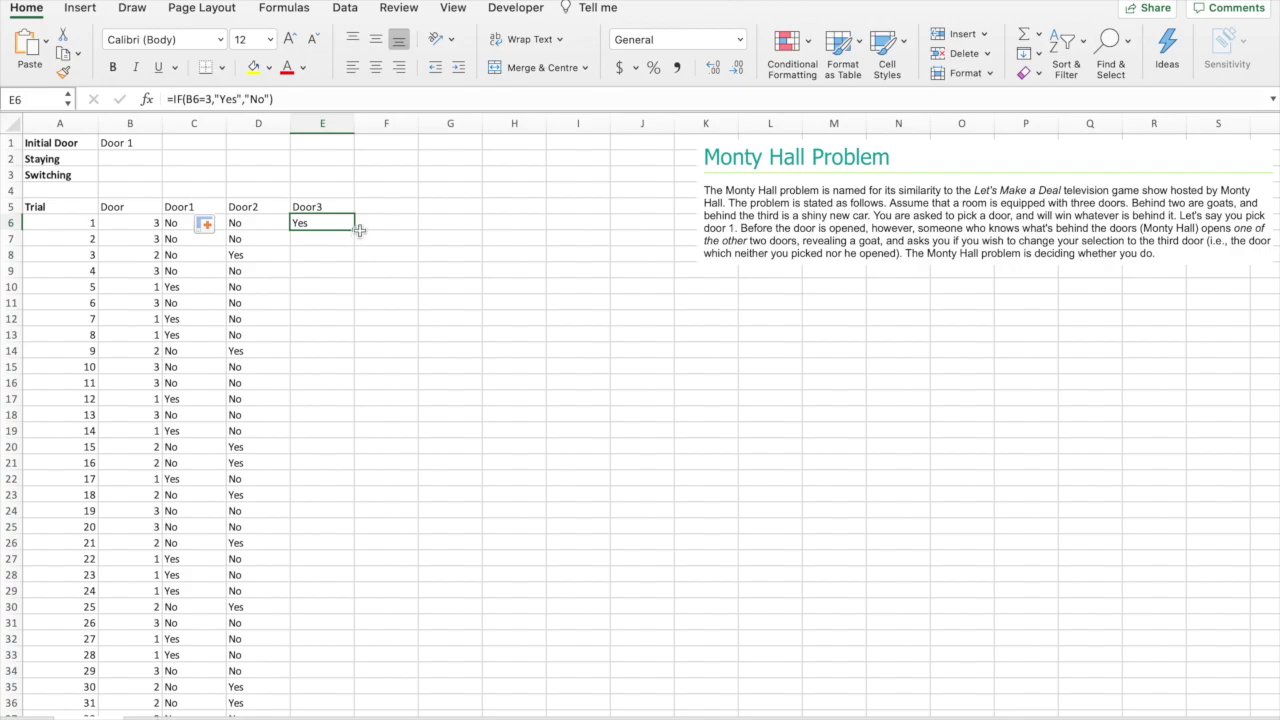
{"action": "double_click", "coordinate": [359, 230]}
{"action": "left_click", "coordinate": [386, 240]}
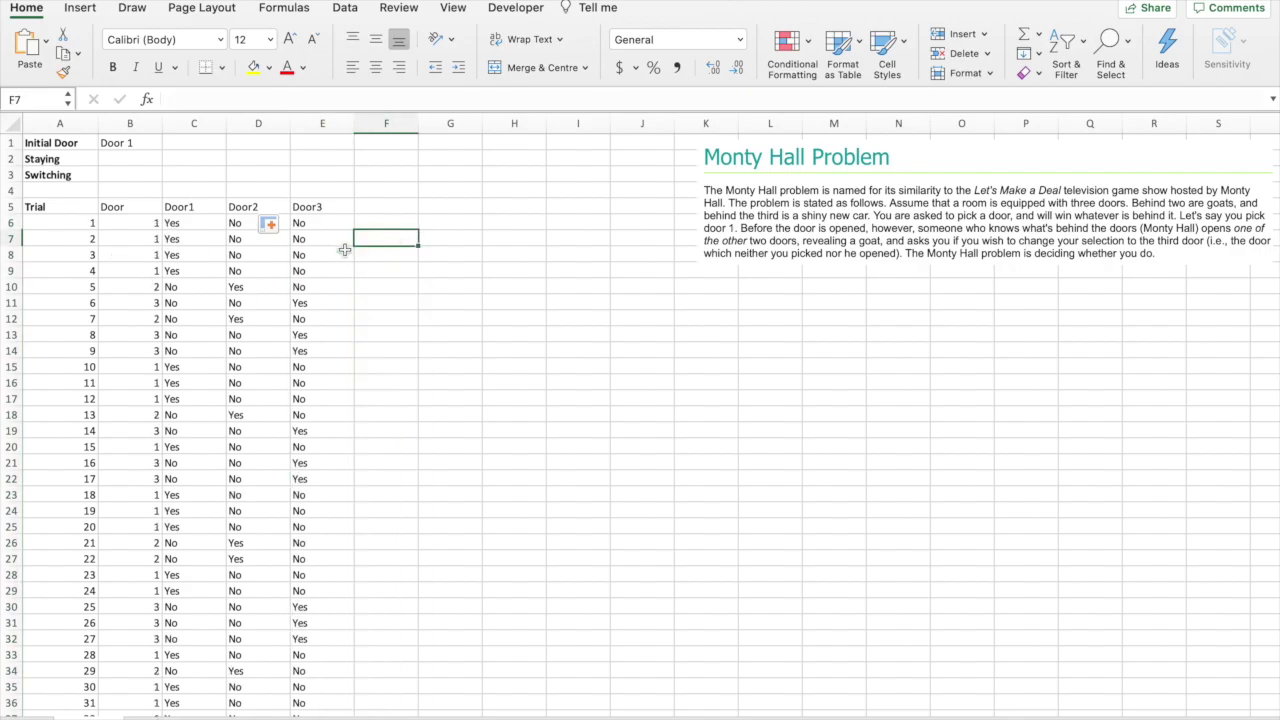
Step: Check the Door1–Door3 formulas in the first two trial rows
{"action": "left_click", "coordinate": [194, 236]}
{"action": "left_click", "coordinate": [194, 223]}
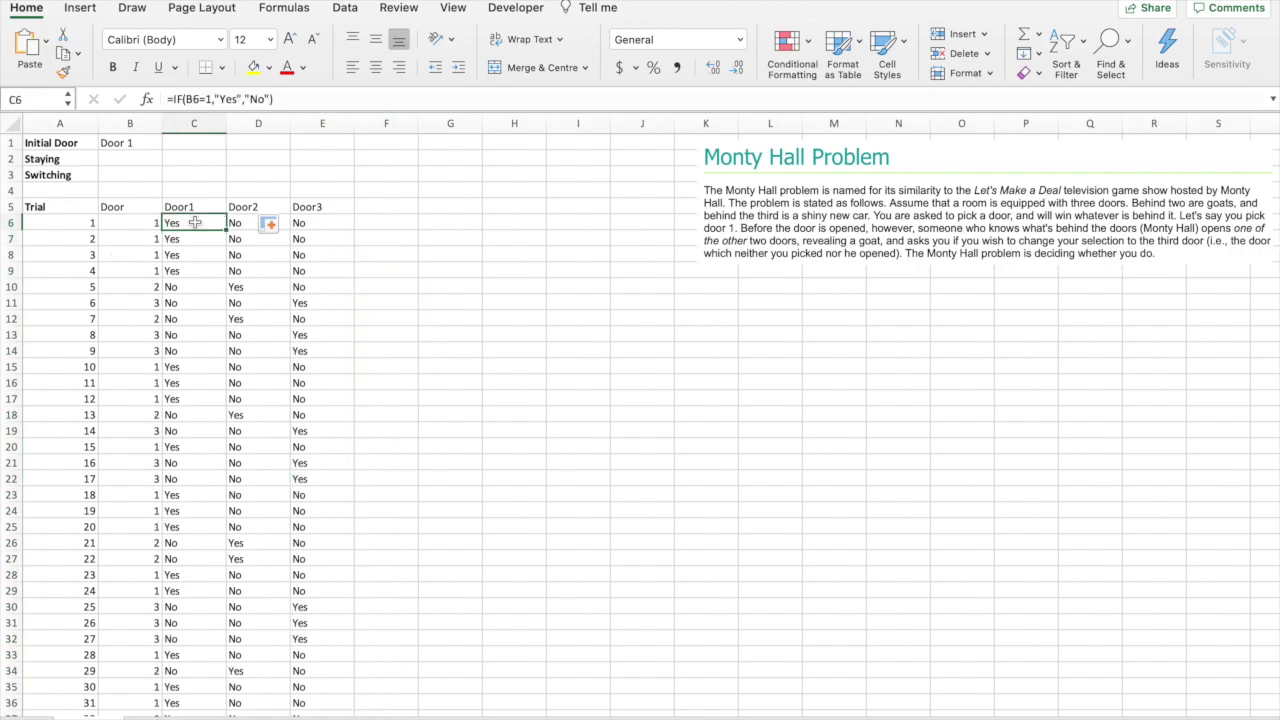
{"action": "key", "text": "Right"}
{"action": "key", "text": "Right"}
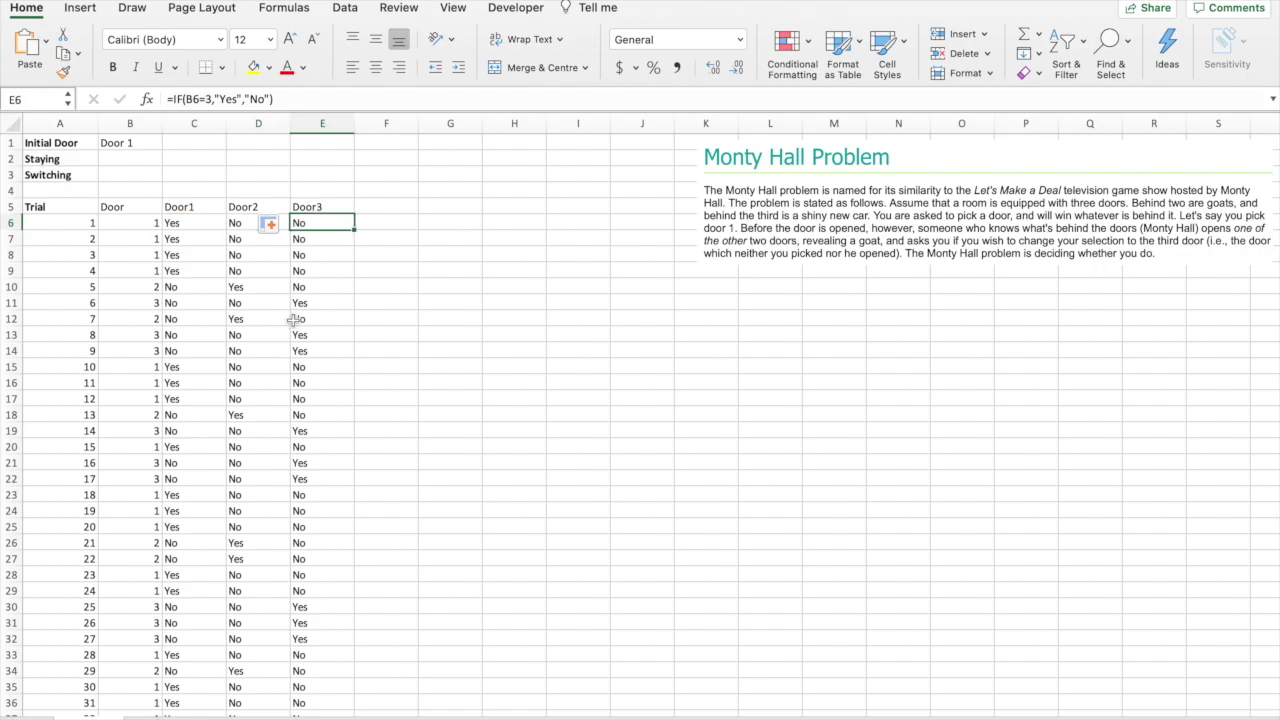
{"action": "left_click", "coordinate": [176, 238]}
{"action": "key", "text": "Right"}
{"action": "key", "text": "Right"}
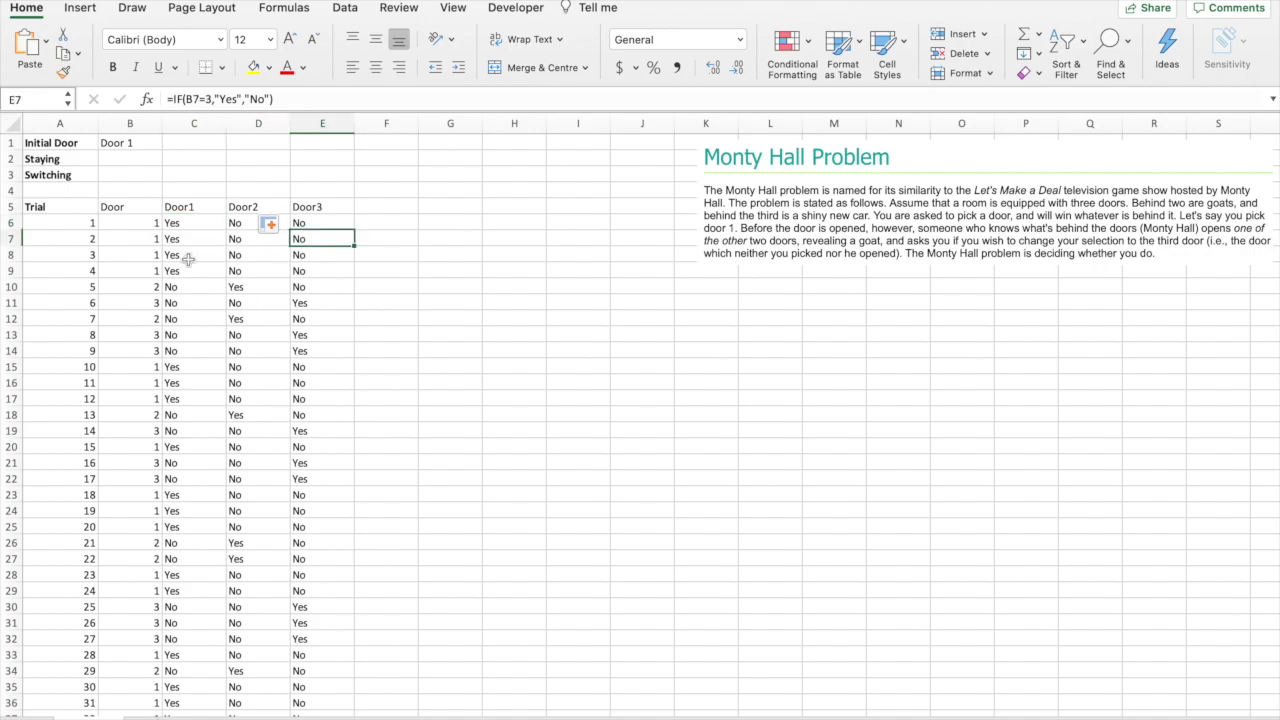
Step: Head F5 'Stay' and fill =IF(C6="Yes","CAR","GOAT") down column F
{"action": "left_click", "coordinate": [366, 207]}
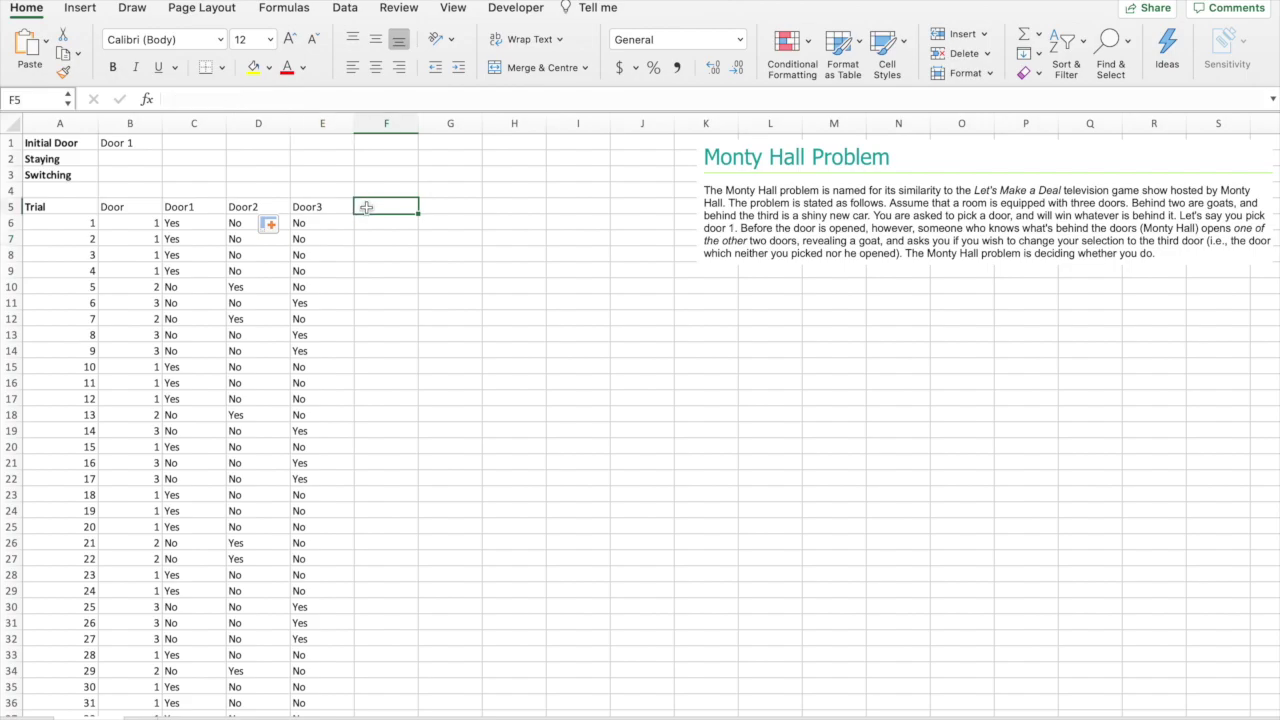
{"action": "type", "text": "Stay"}
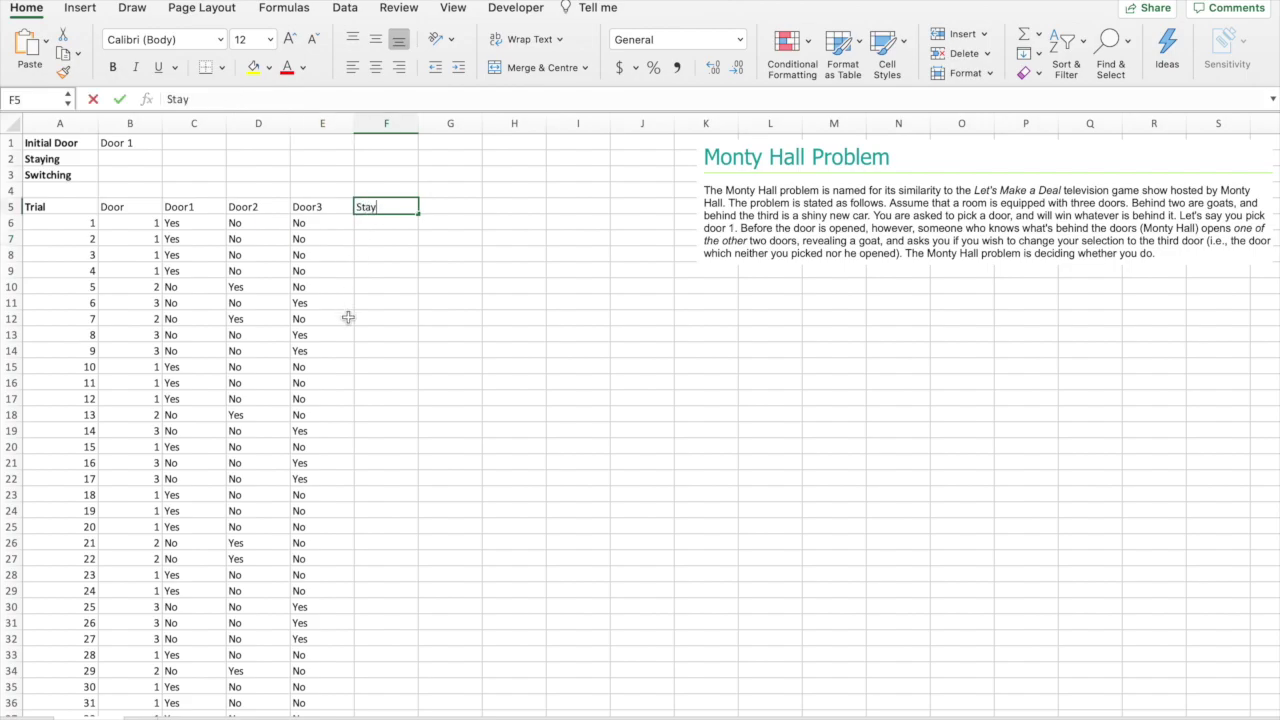
{"action": "key", "text": "Return"}
{"action": "type", "text": "="}
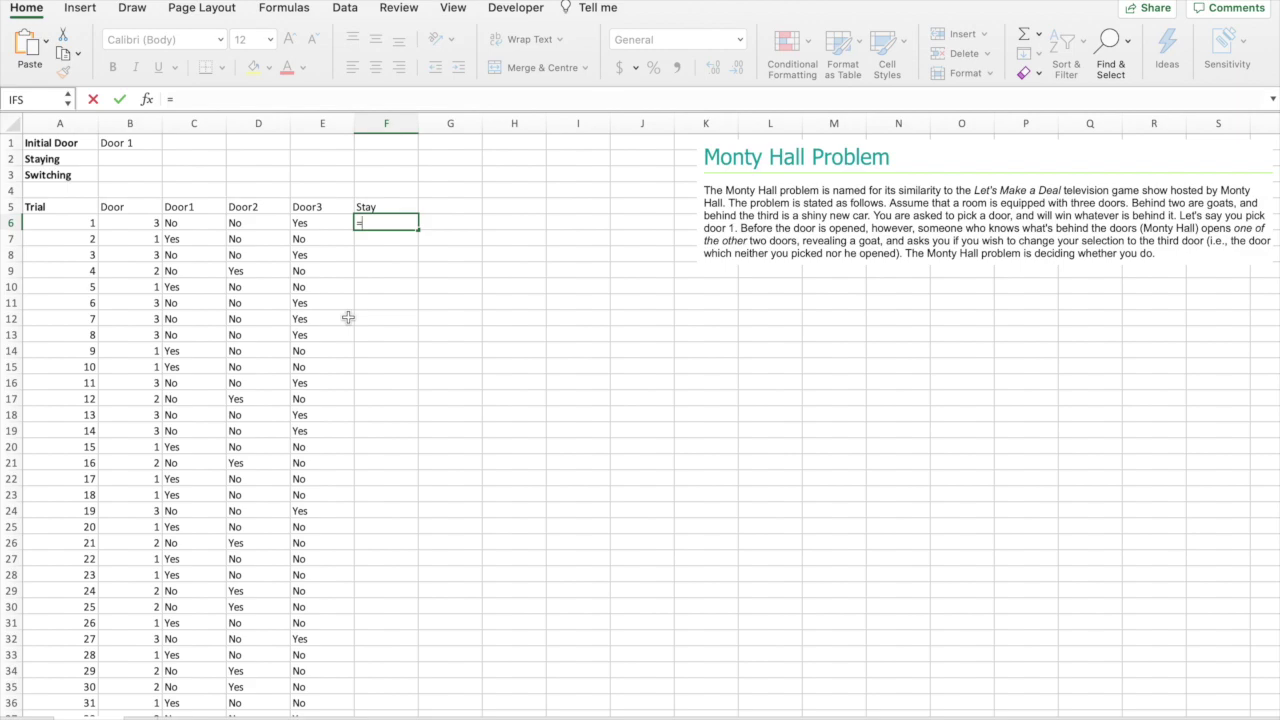
{"action": "type", "text": "if("}
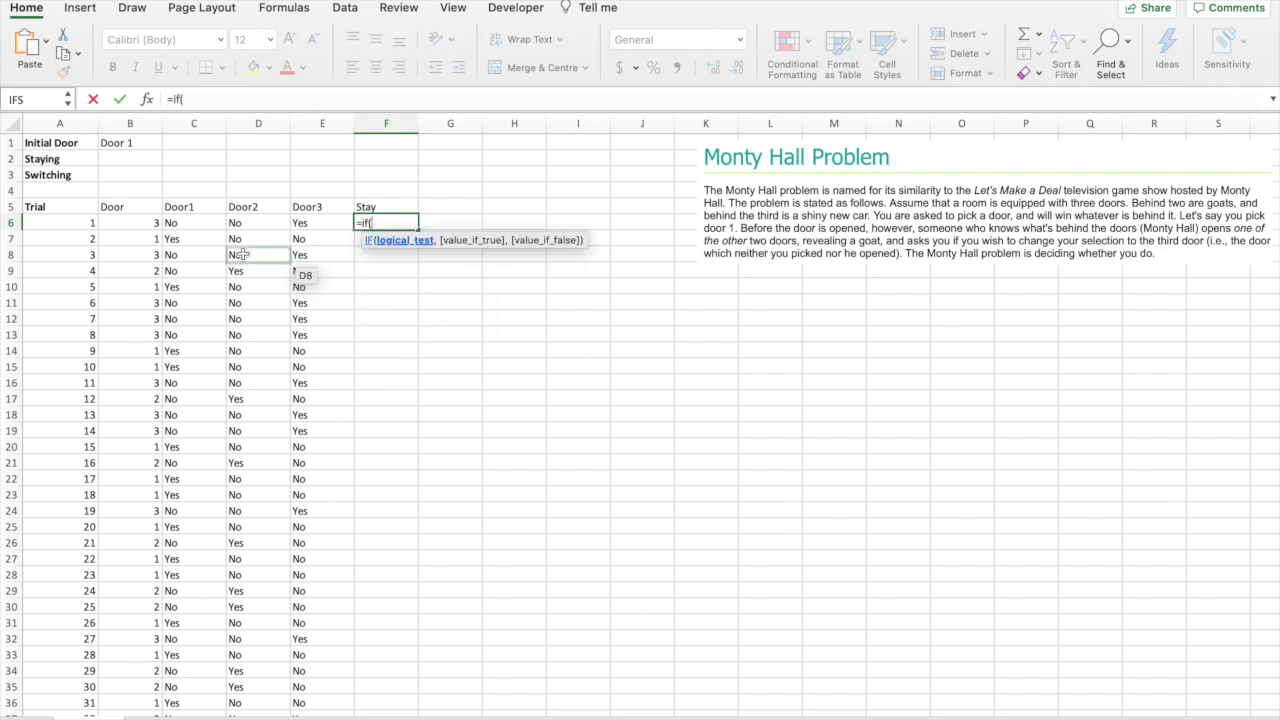
{"action": "left_click", "coordinate": [203, 224]}
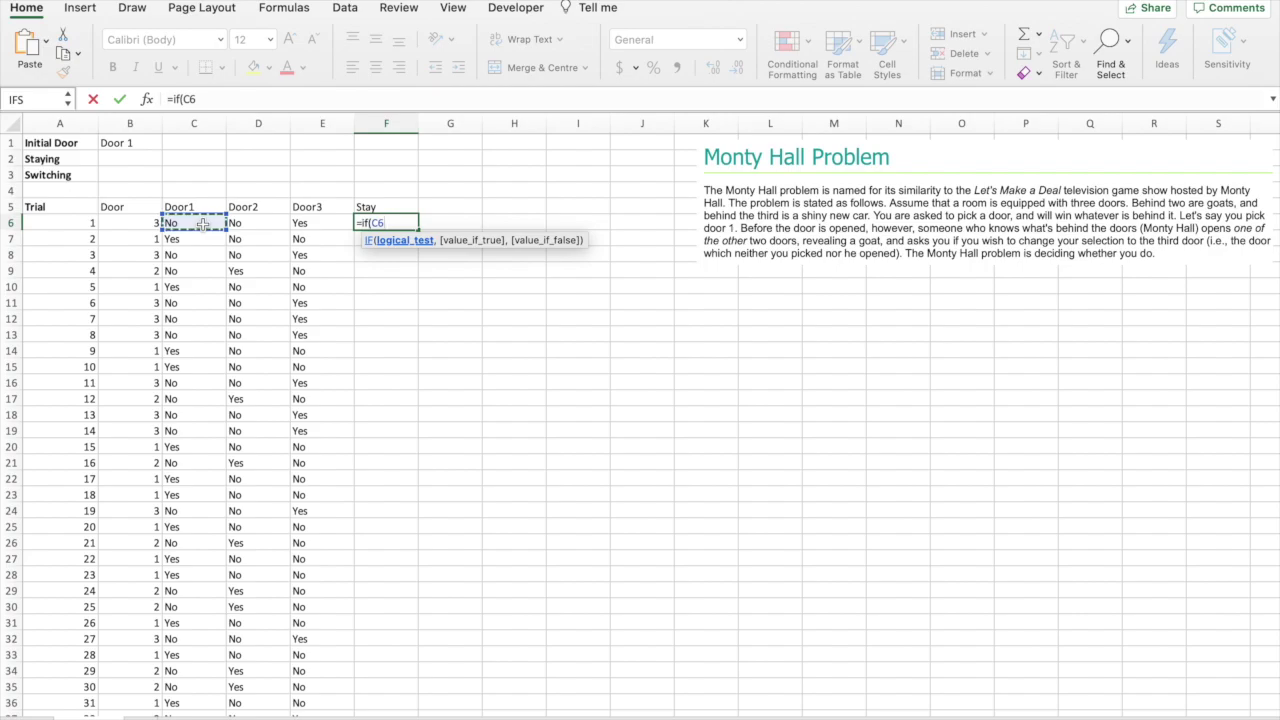
{"action": "type", "text": "=\"Yes\","}
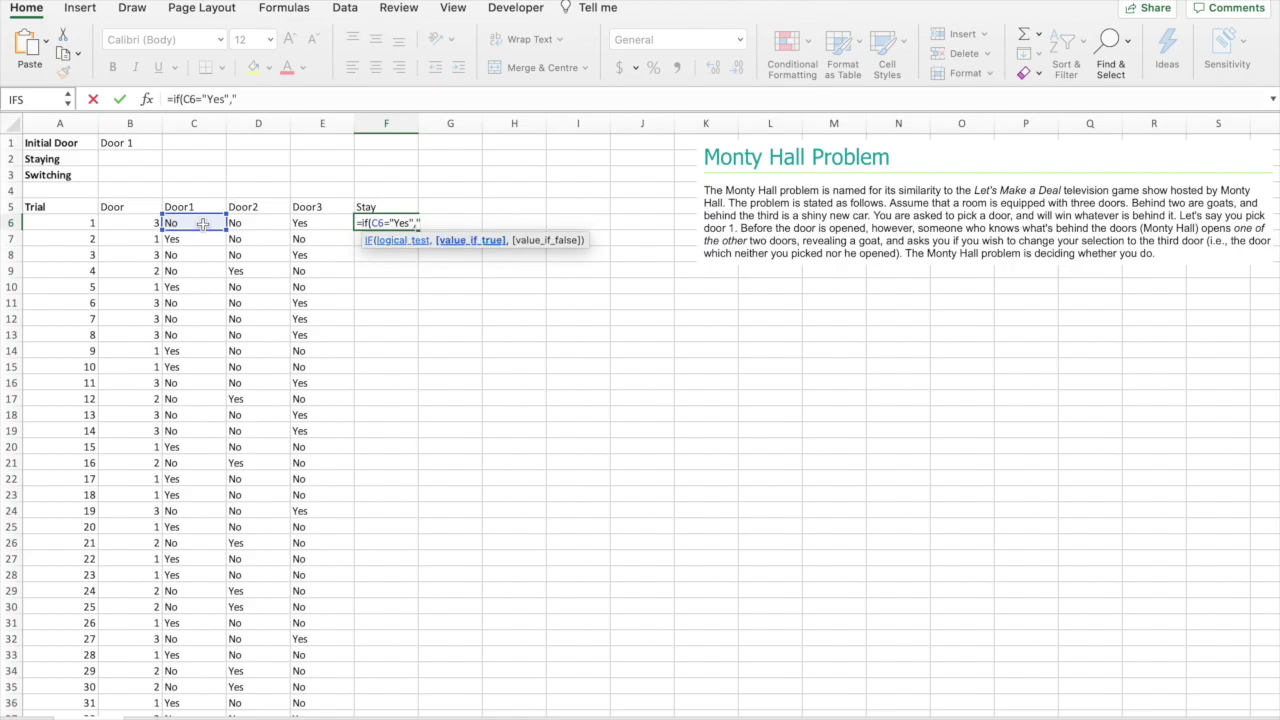
{"action": "type", "text": "\"CAR\","}
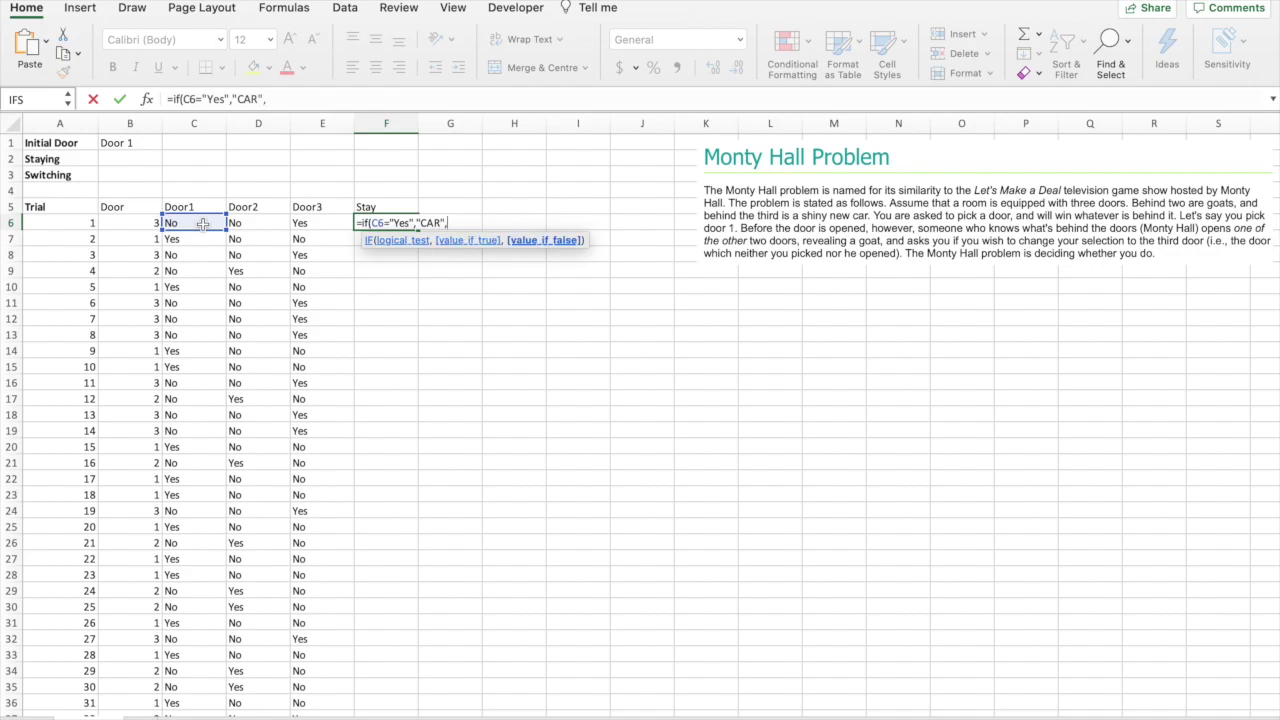
{"action": "type", "text": "\"GOAT\")"}
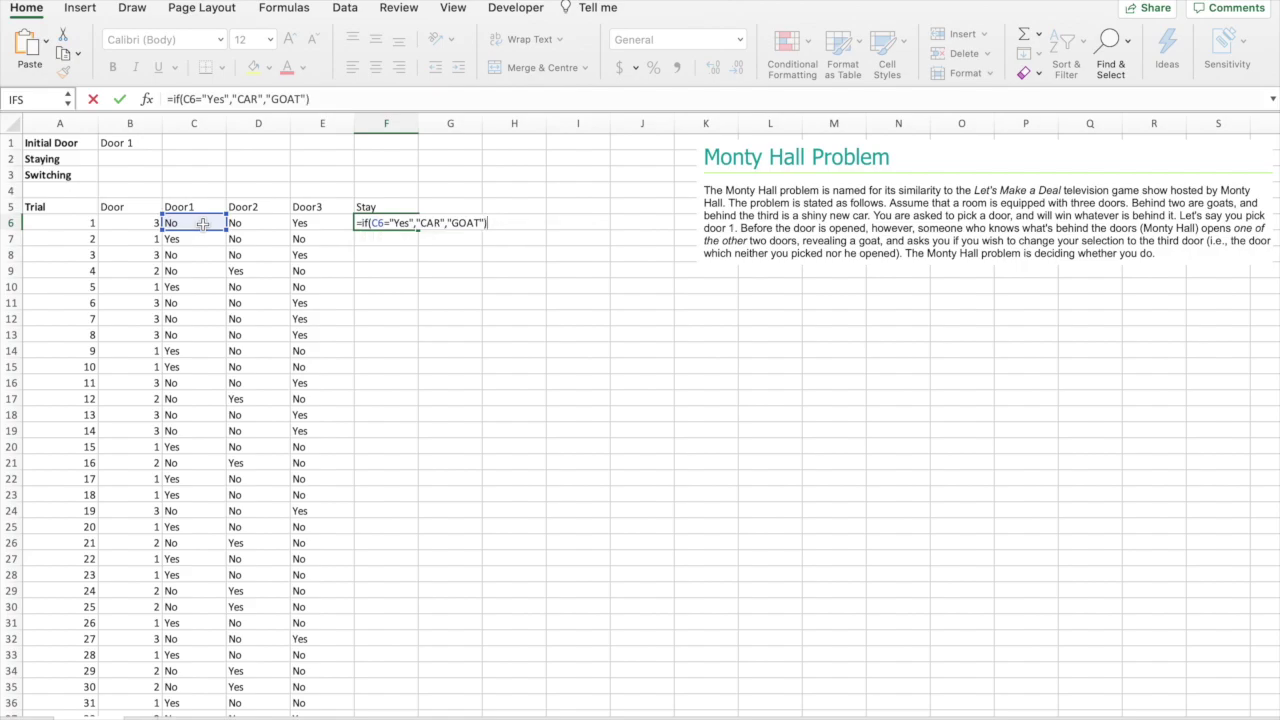
{"action": "key", "text": "Return"}
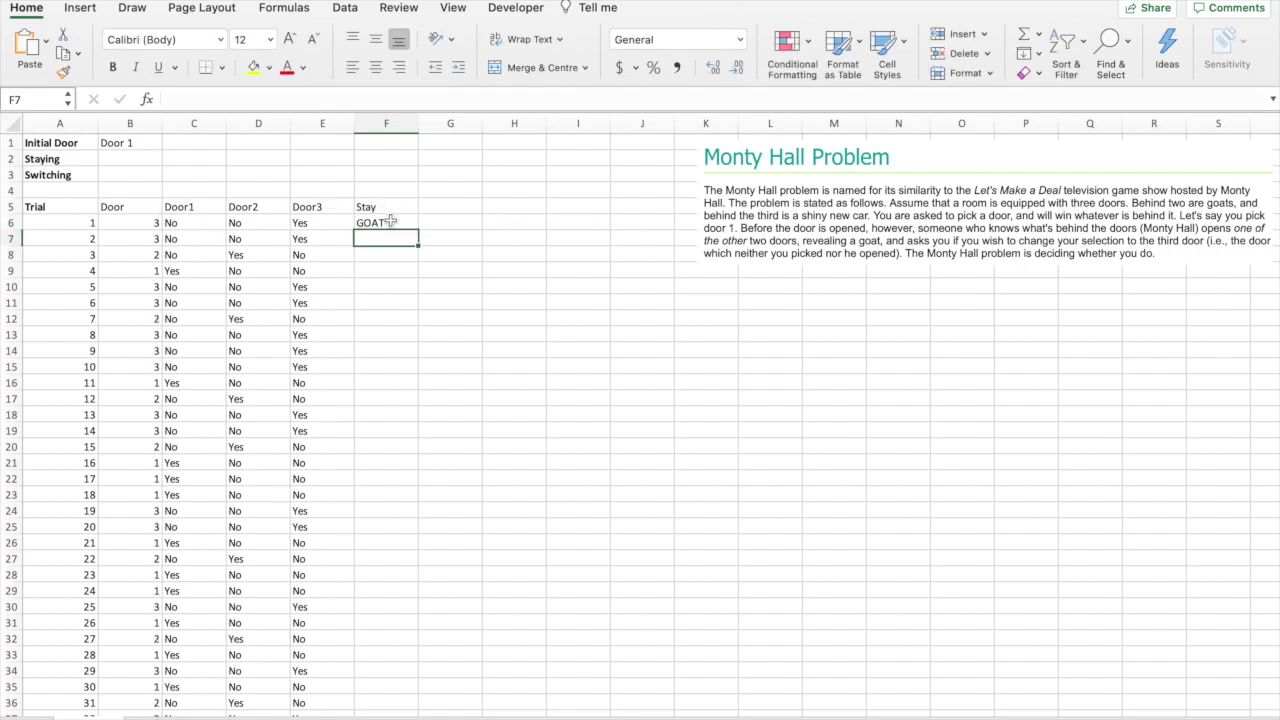
{"action": "left_click", "coordinate": [405, 223]}
{"action": "double_click", "coordinate": [419, 229]}
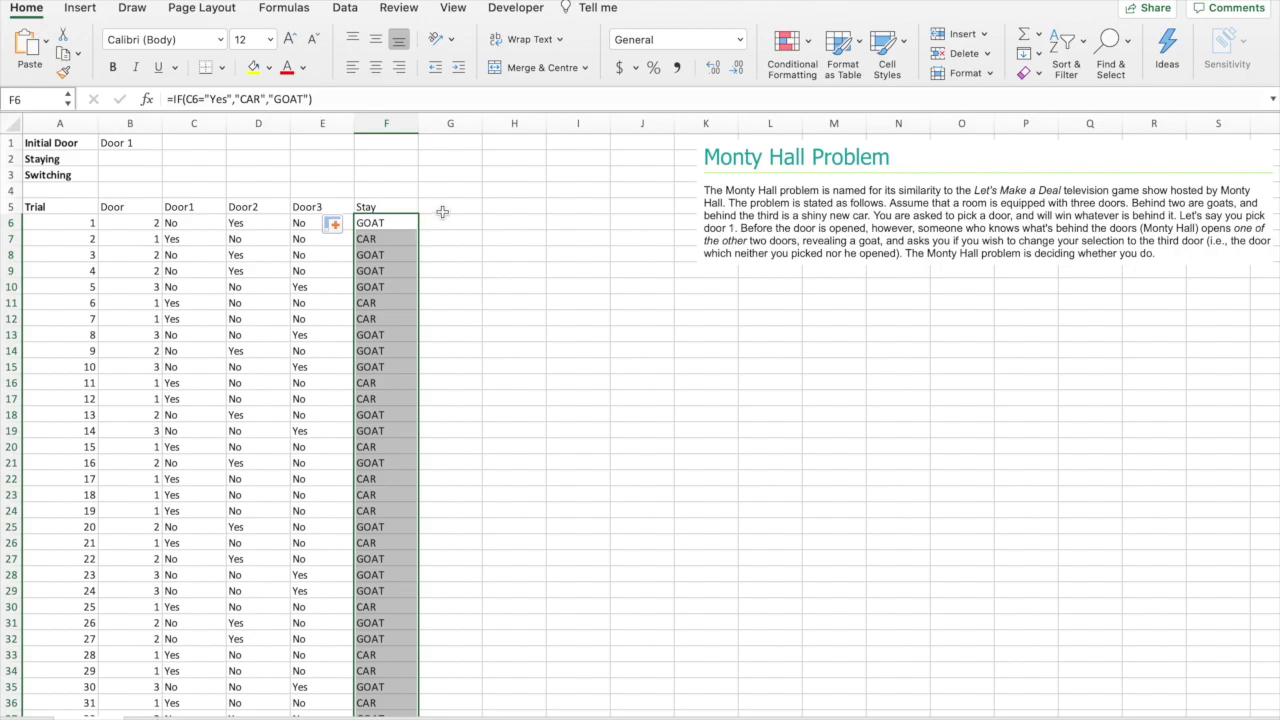
{"action": "left_click", "coordinate": [442, 210]}
Step: Head G5 'Switching' and fill =IF(C6="No","CAR","GOAT") down column G
{"action": "type", "text": "Switching"}
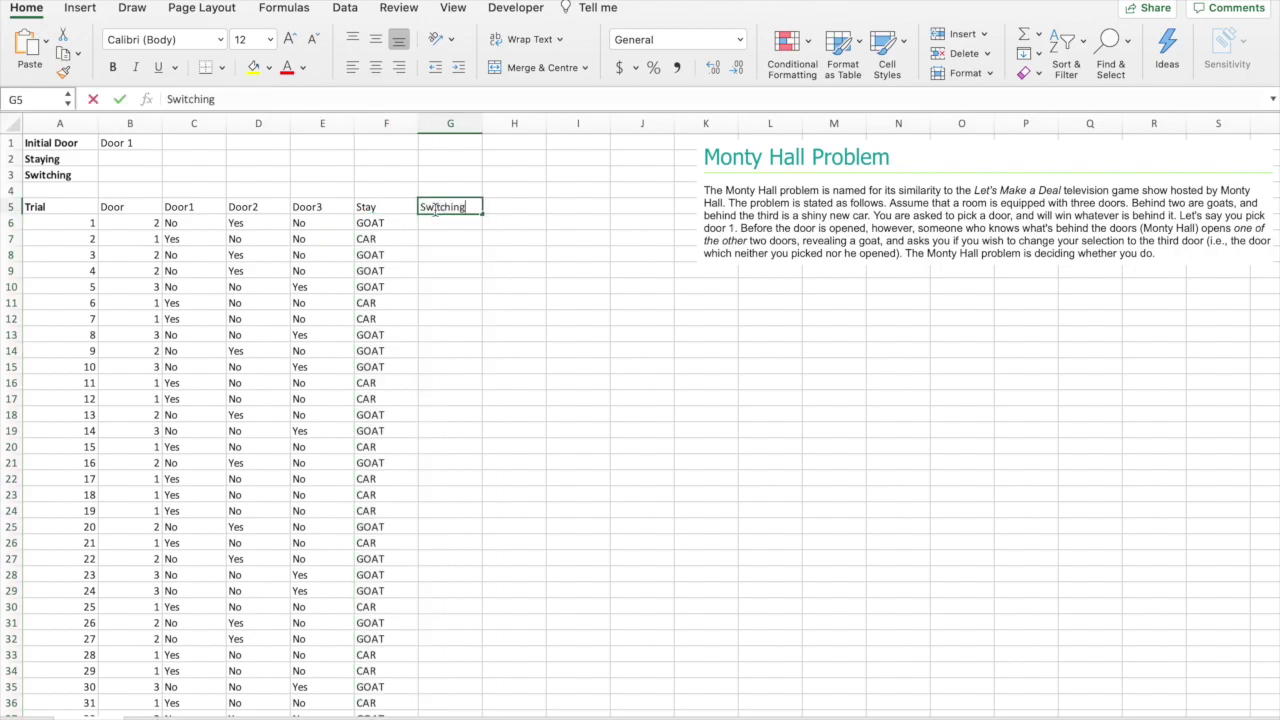
{"action": "key", "text": "Return"}
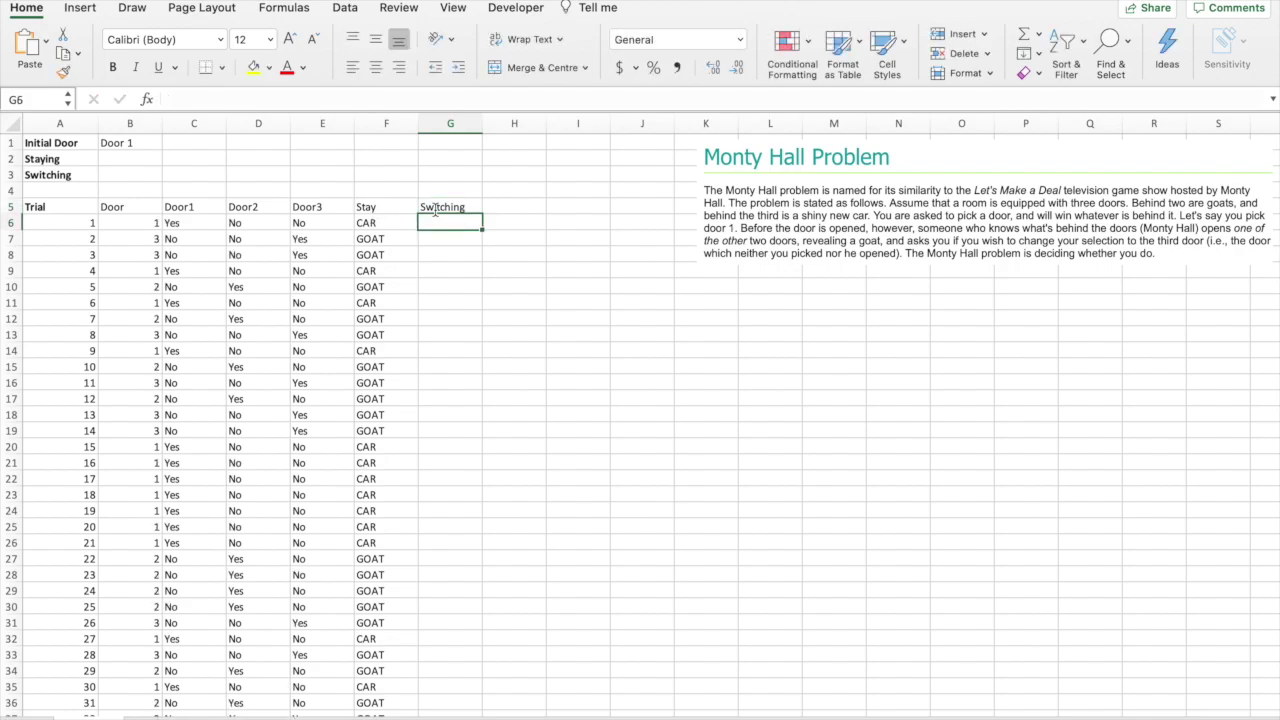
{"action": "type", "text": "="}
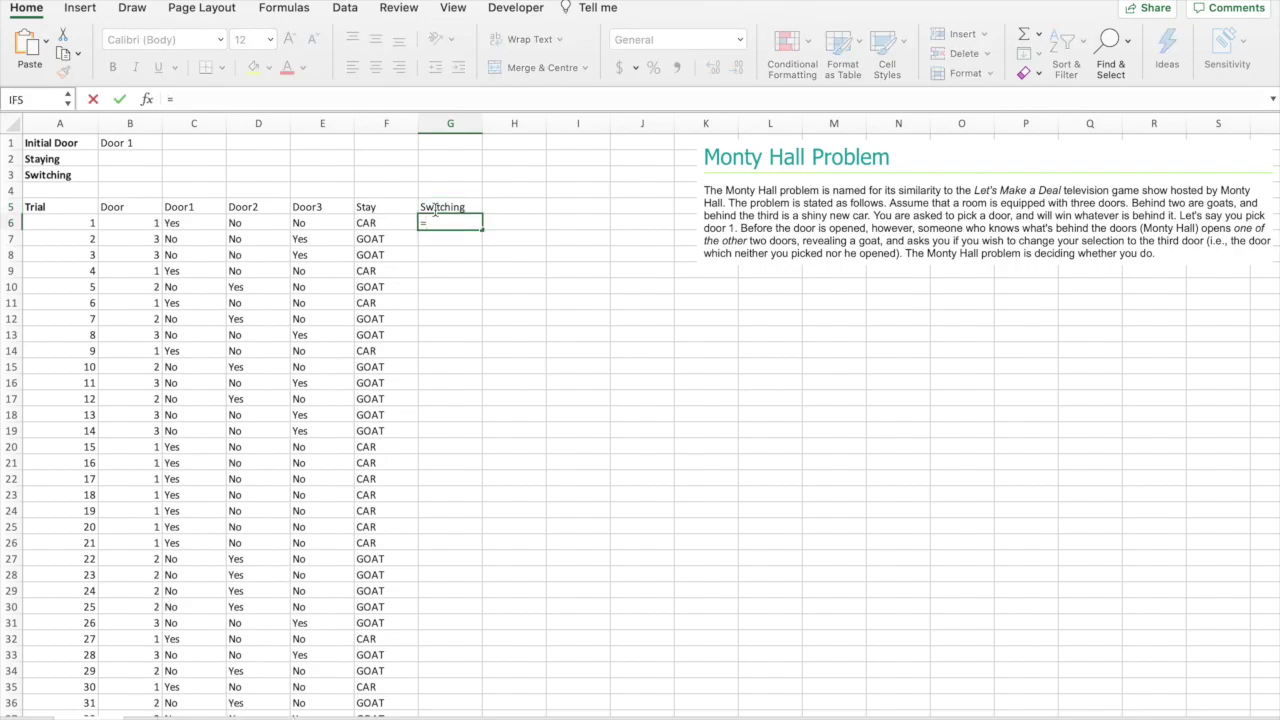
{"action": "type", "text": "if("}
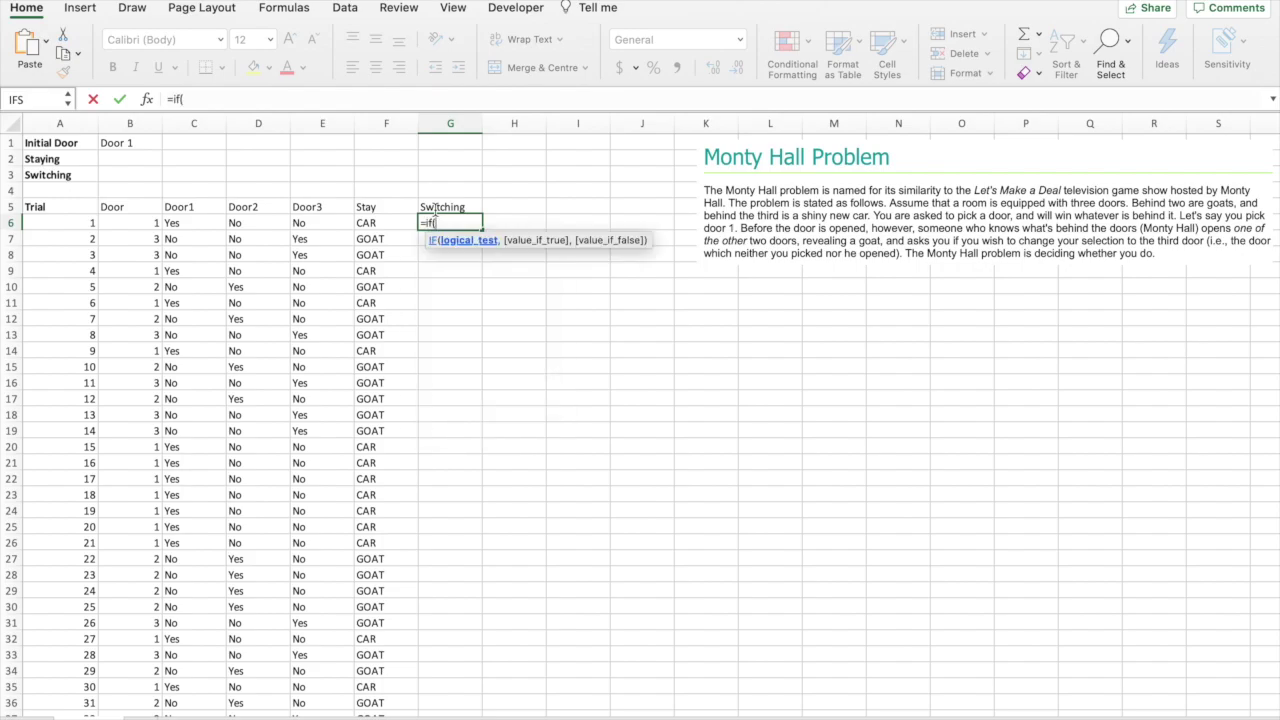
{"action": "left_click", "coordinate": [207, 226]}
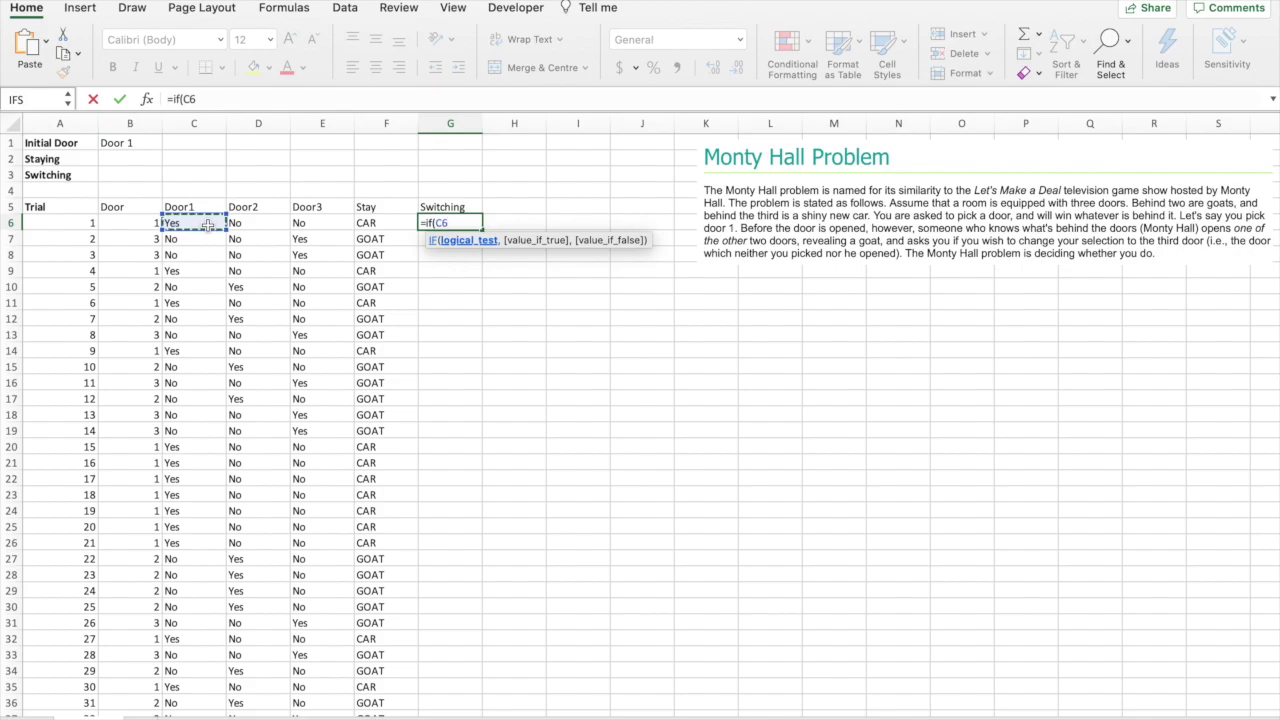
{"action": "type", "text": "=\"No\","}
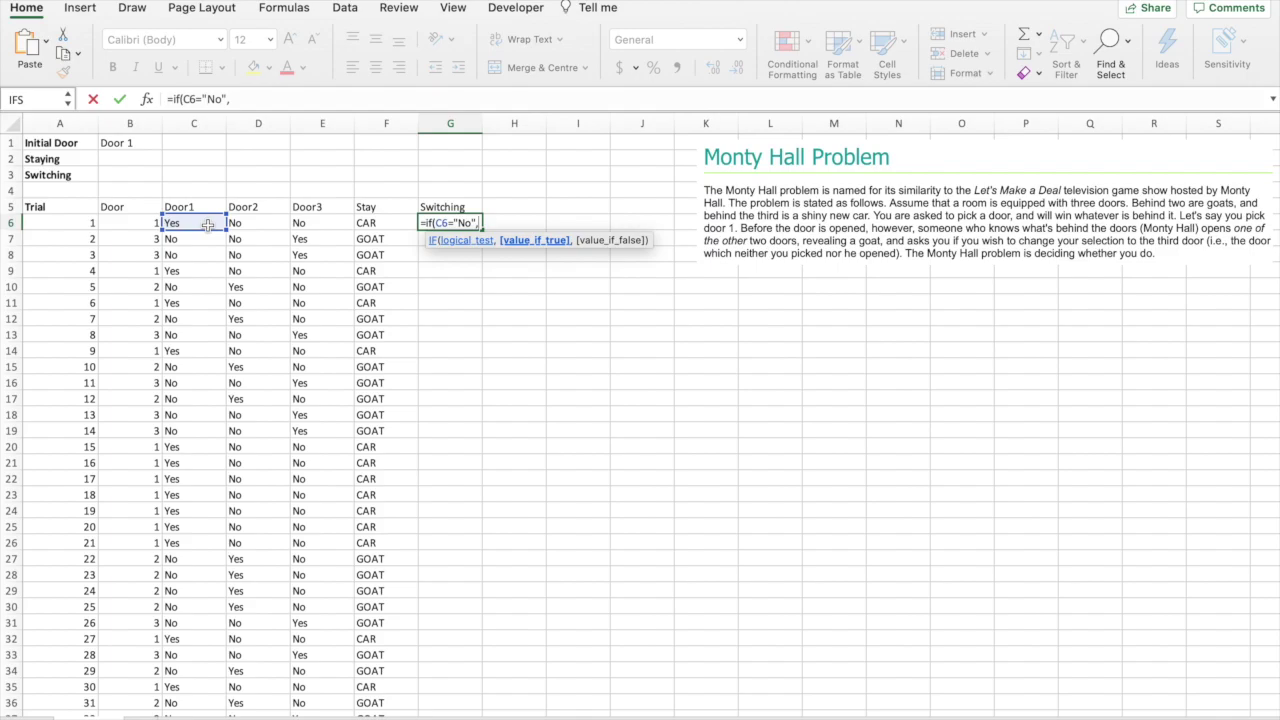
{"action": "type", "text": "\"CAR\","}
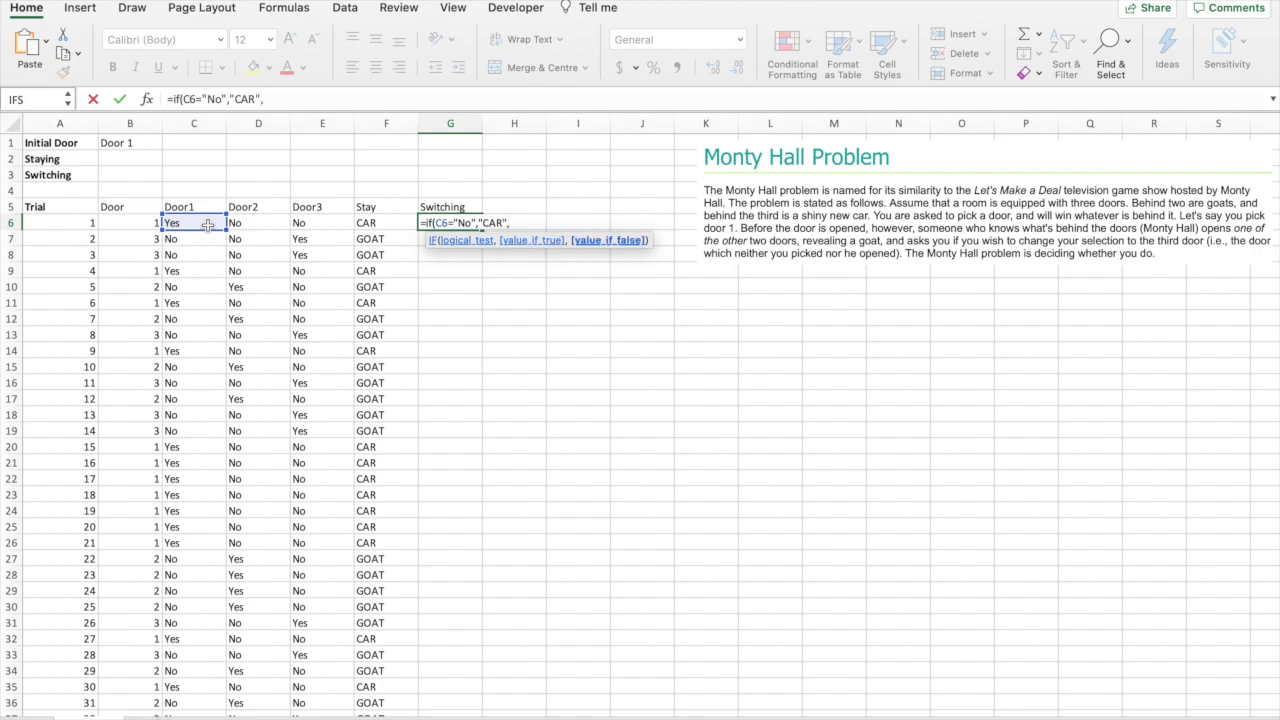
{"action": "type", "text": "\"GOAT\")"}
{"action": "key", "text": "Return"}
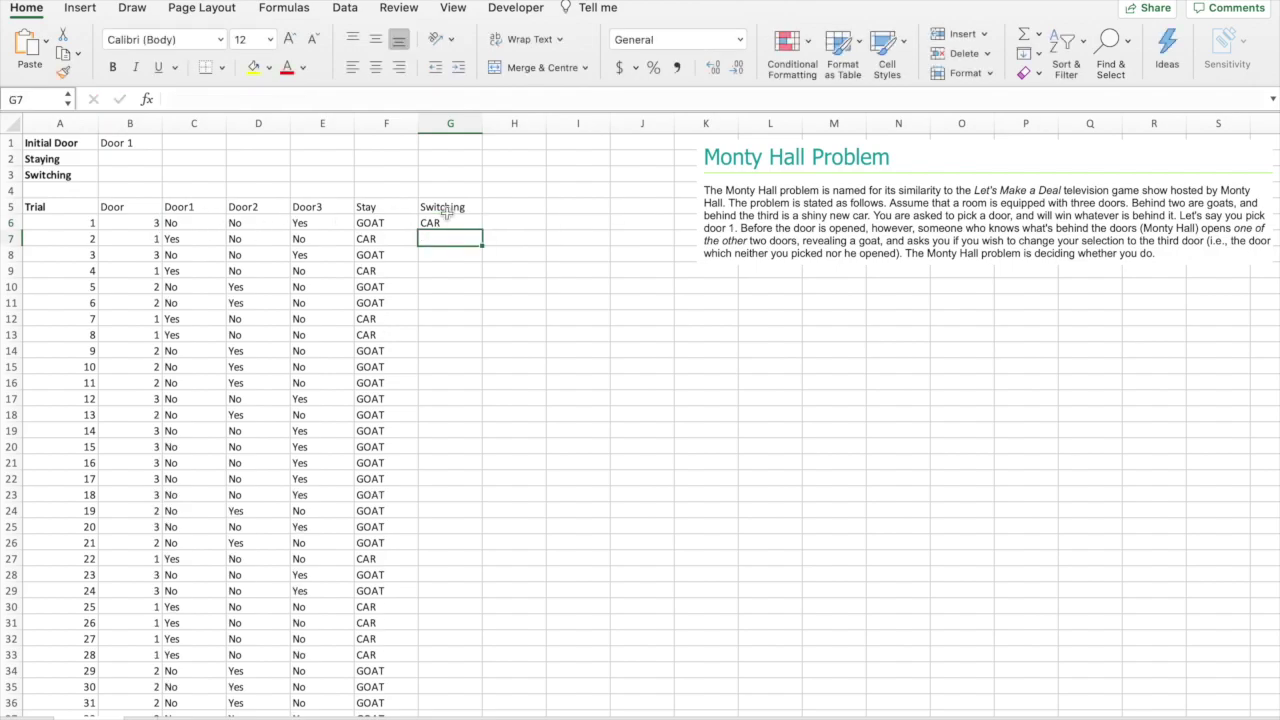
{"action": "left_click", "coordinate": [449, 220]}
{"action": "double_click", "coordinate": [482, 231]}
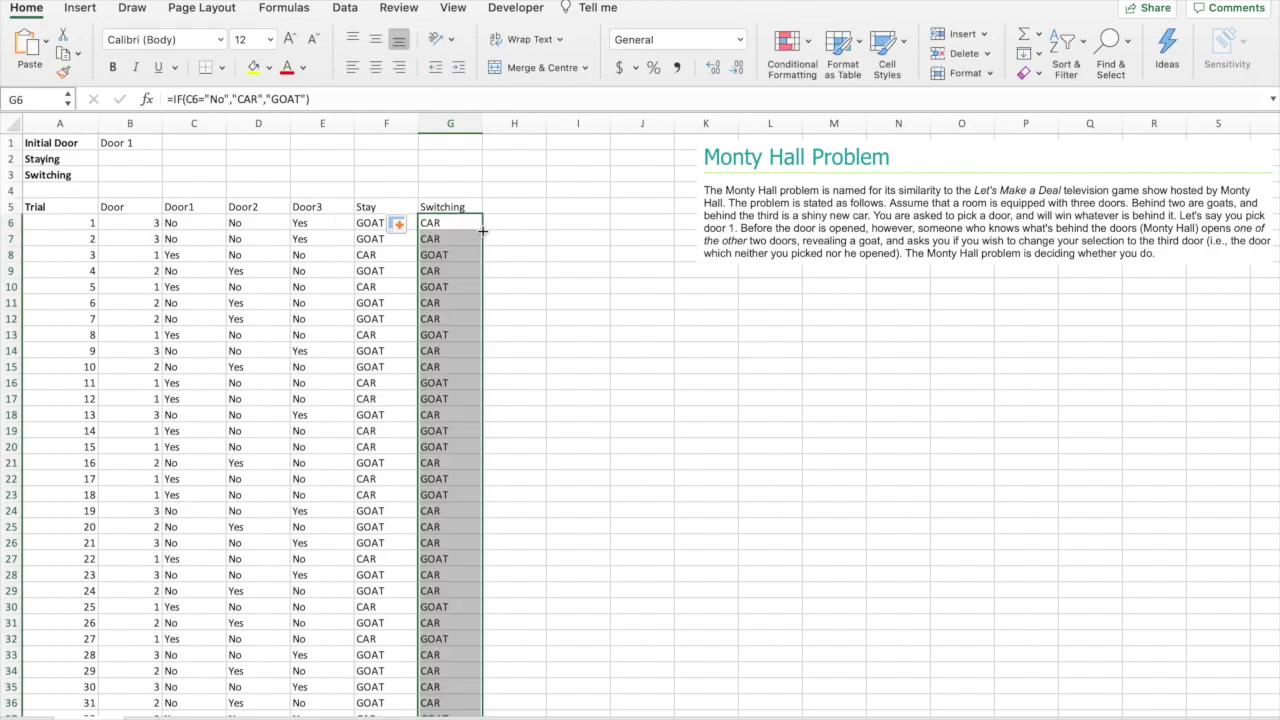
{"action": "left_click_drag", "start_coordinate": [482, 231], "coordinate": [520, 286]}
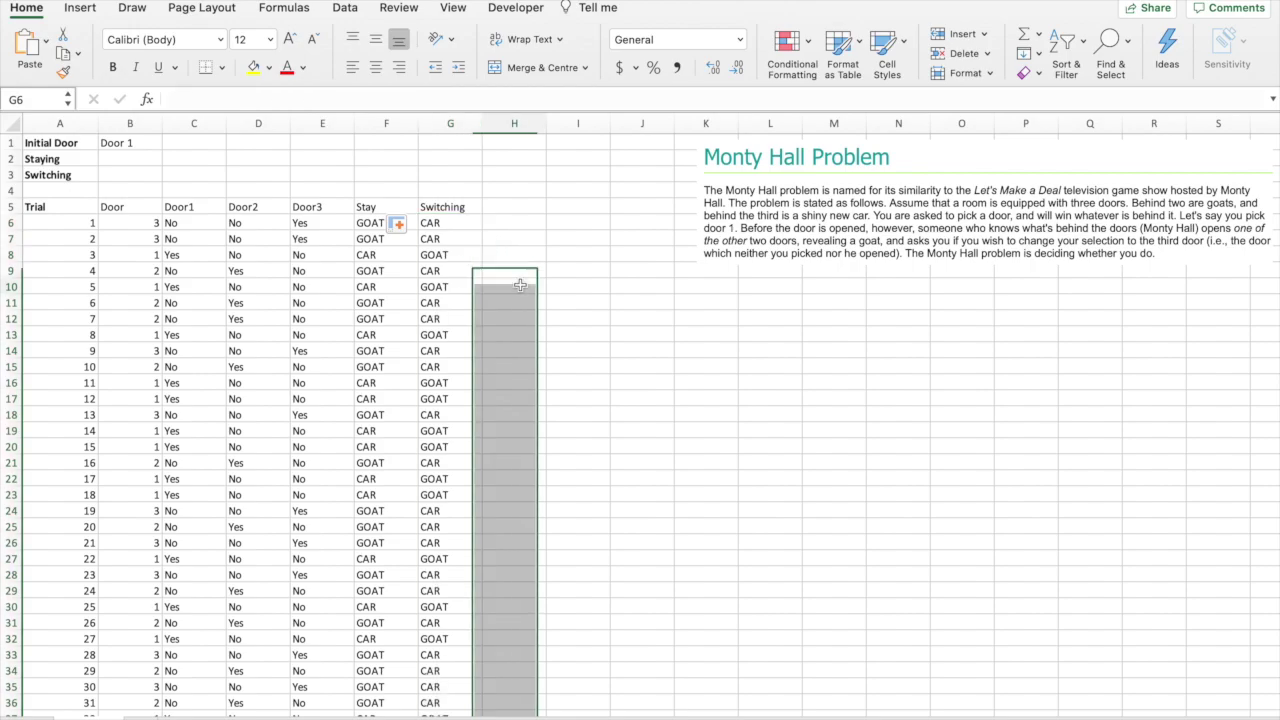
{"action": "left_click", "coordinate": [520, 286]}
{"action": "left_click", "coordinate": [116, 158]}
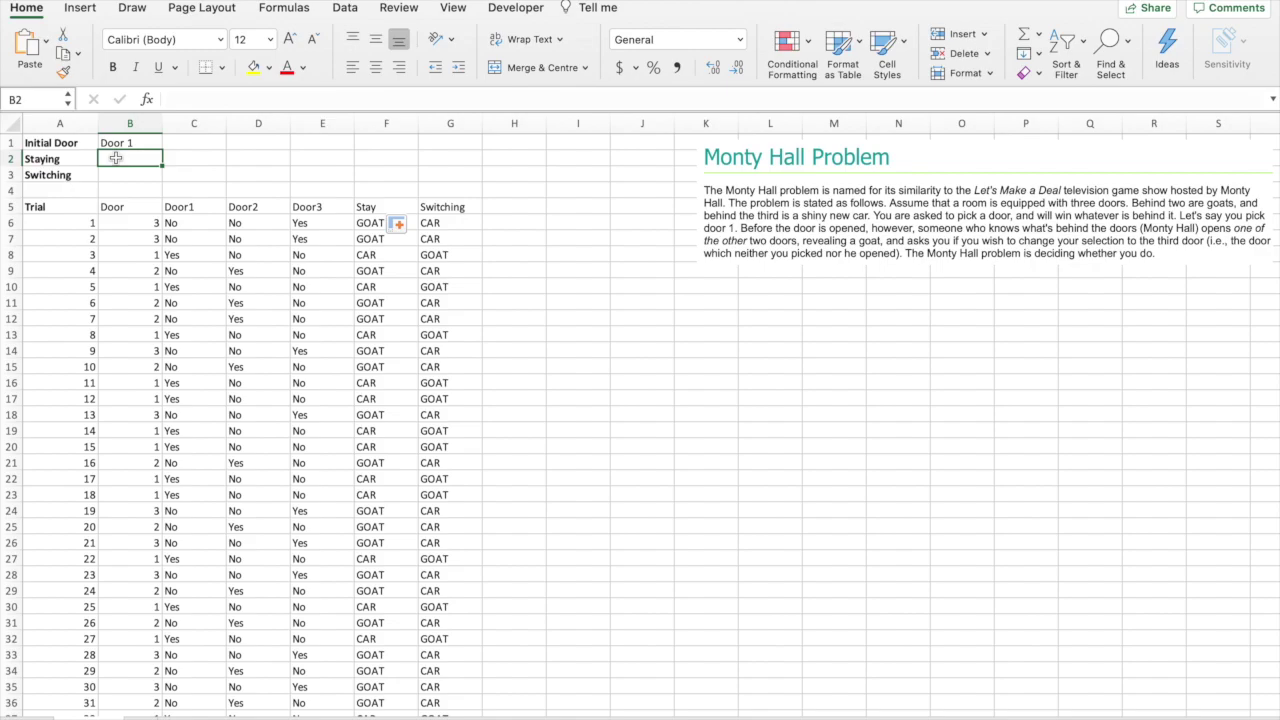
Step: Enter =(COUNTIF(F6:F1005,"CAR"))/1000 in B2, adding the missing criteria, to show 0.341
{"action": "type", "text": "=countif"}
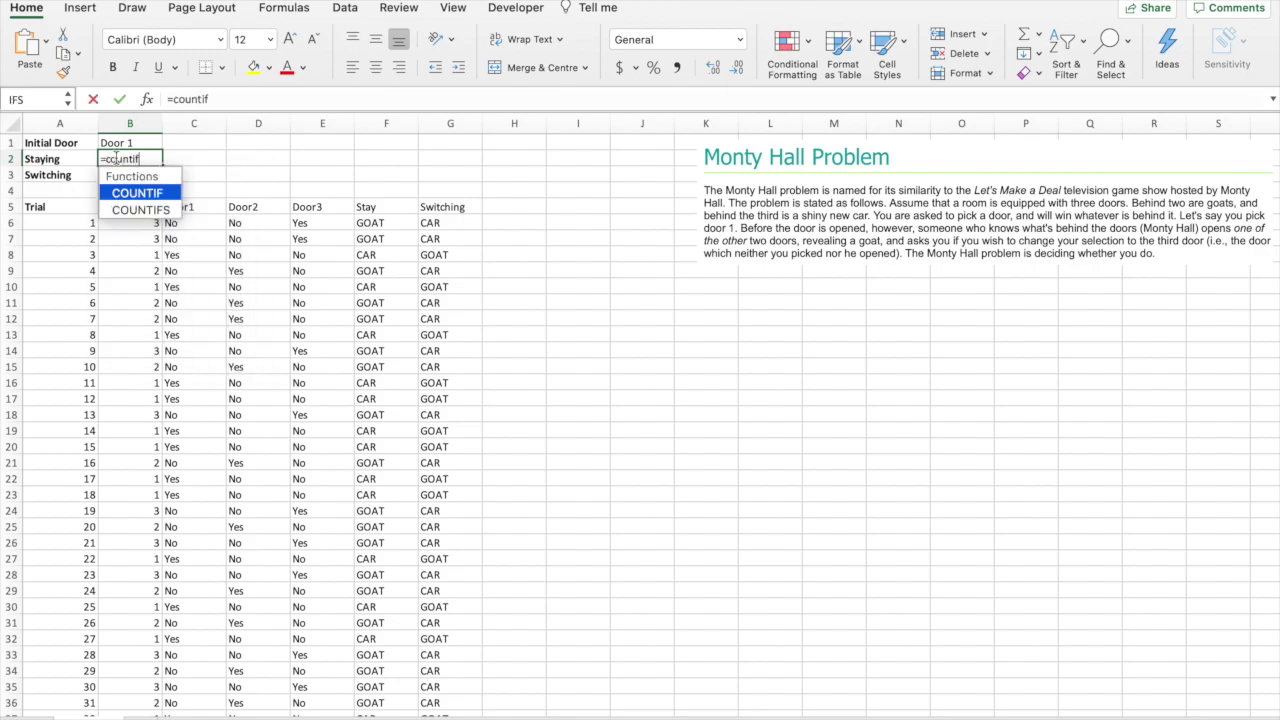
{"action": "type", "text": "("}
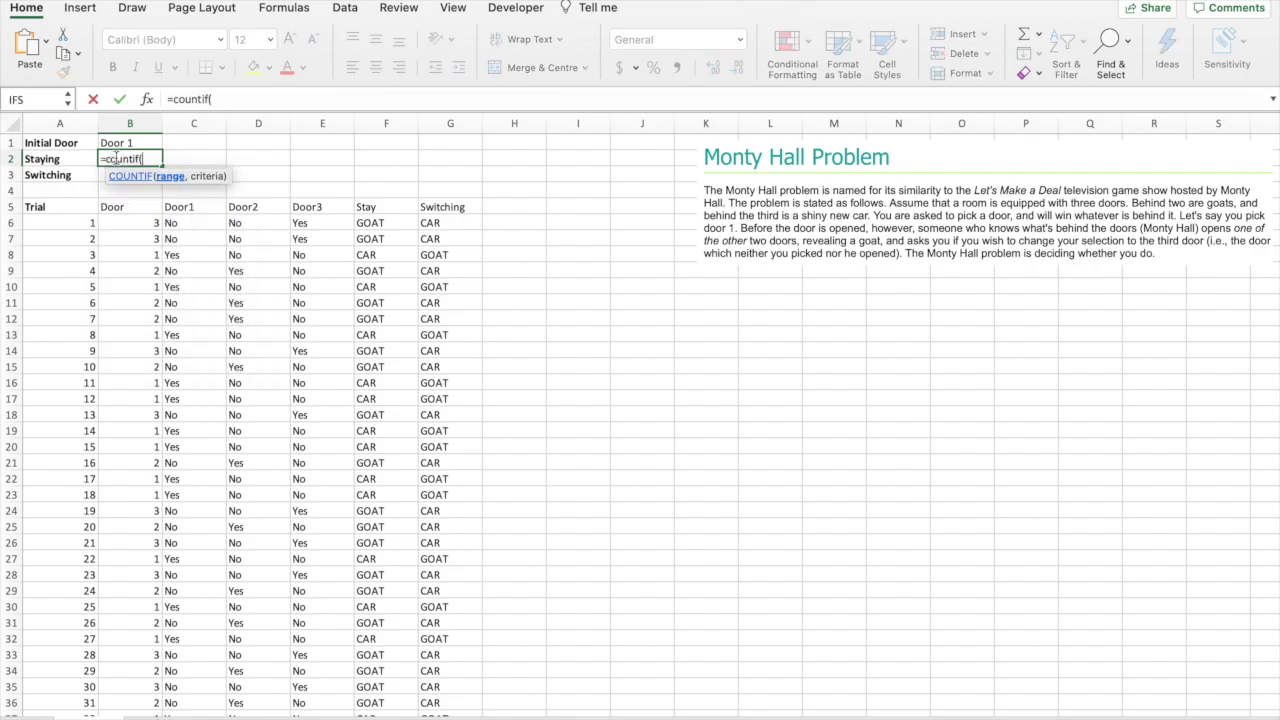
{"action": "left_click", "coordinate": [369, 222]}
{"action": "type", "text": ":"}
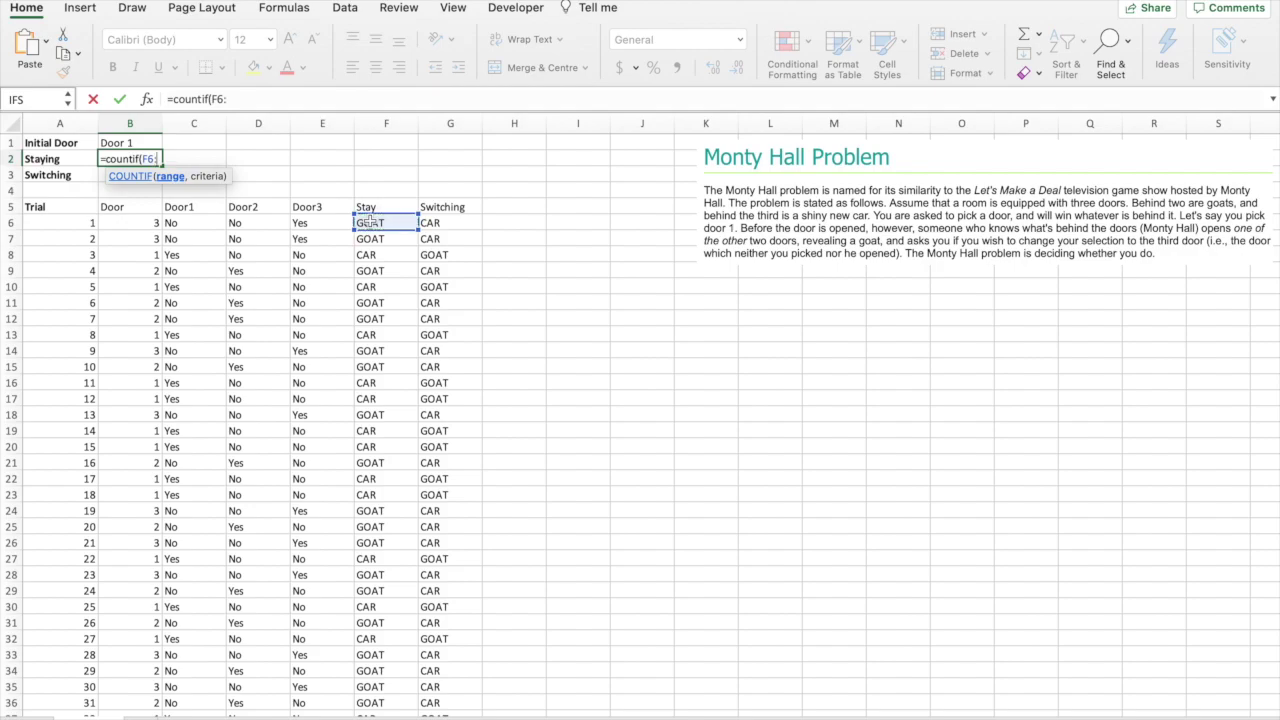
{"action": "type", "text": "F1005"}
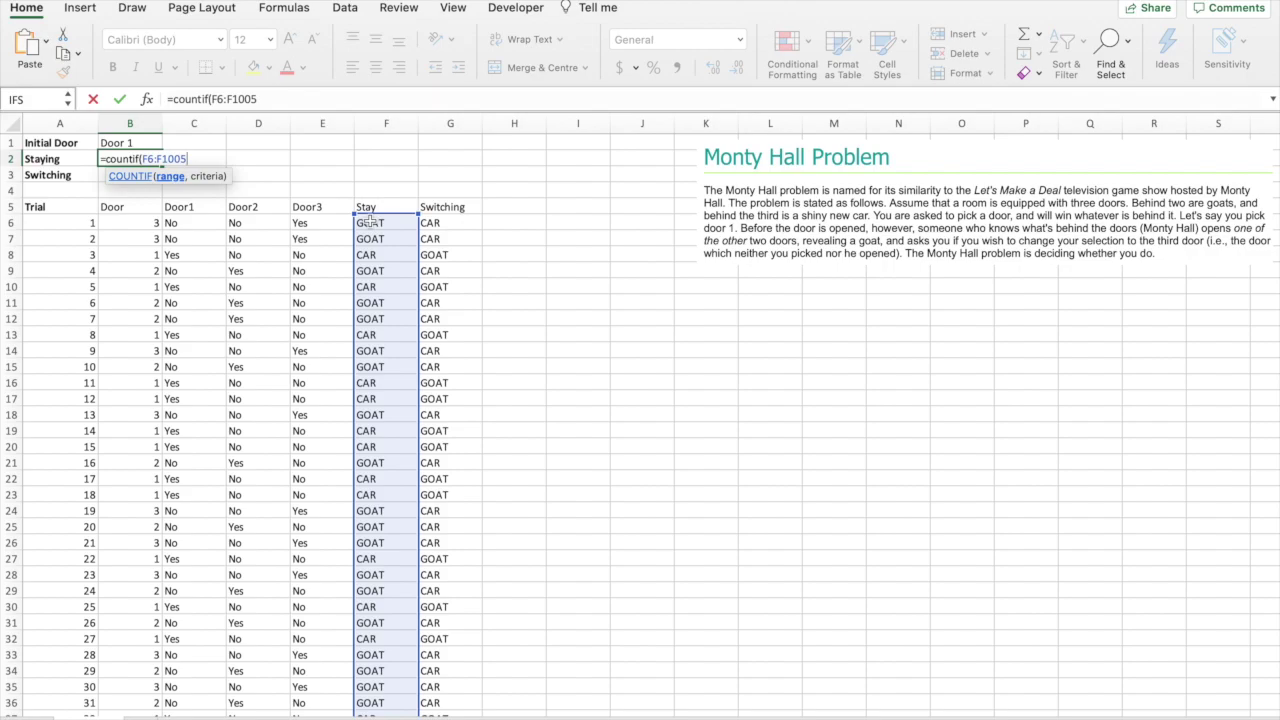
{"action": "type", "text": "))"}
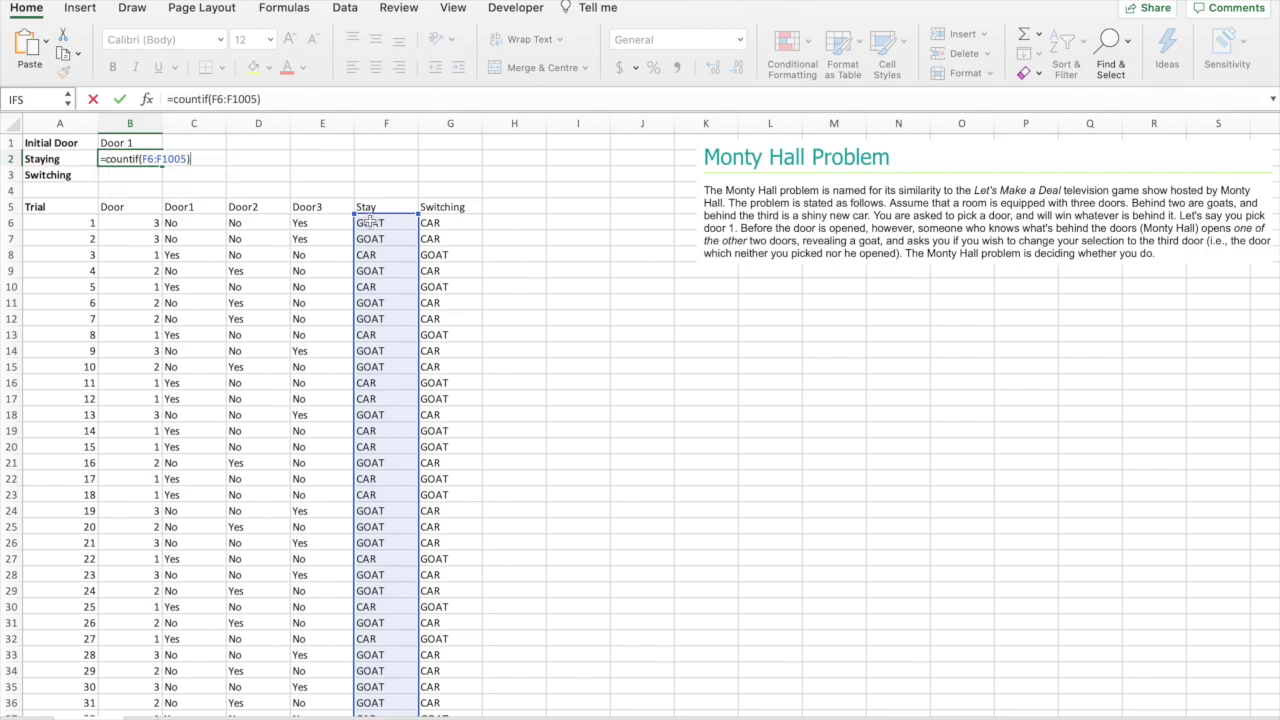
{"action": "left_click", "coordinate": [172, 99]}
{"action": "type", "text": "("}
{"action": "left_click", "coordinate": [284, 97]}
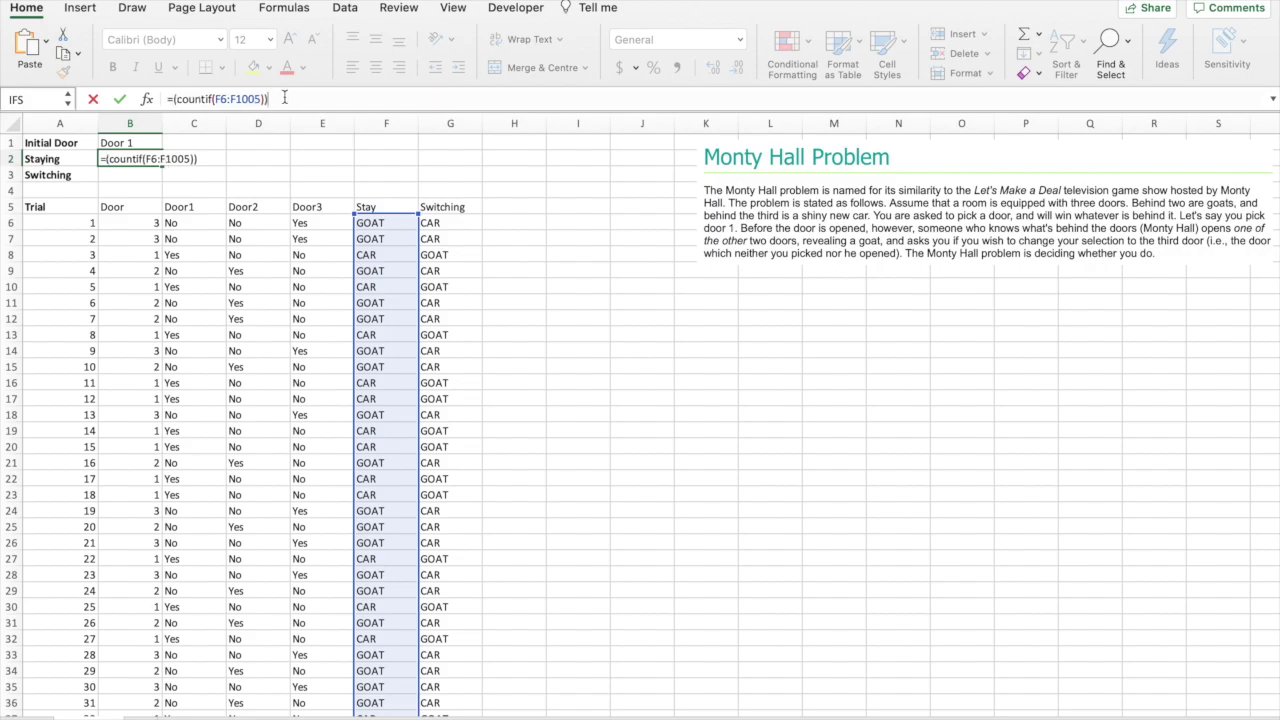
{"action": "type", "text": "/1000"}
{"action": "key", "text": "Return"}
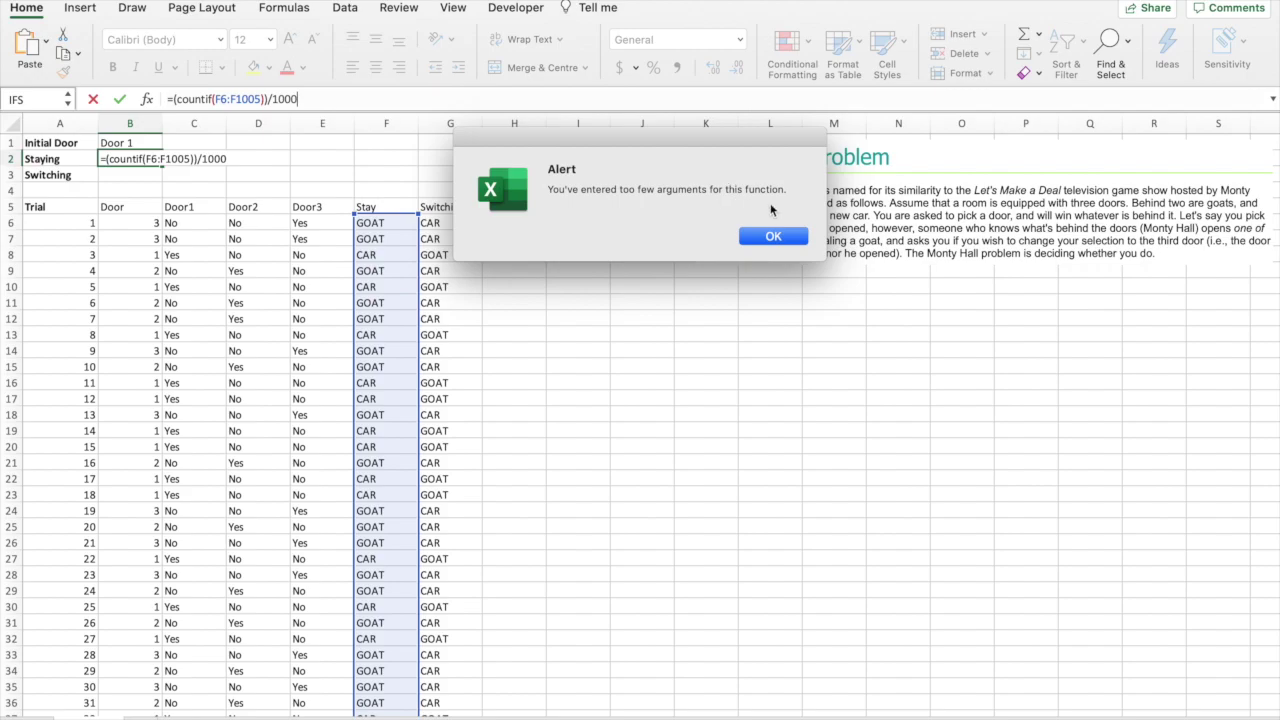
{"action": "left_click", "coordinate": [773, 238]}
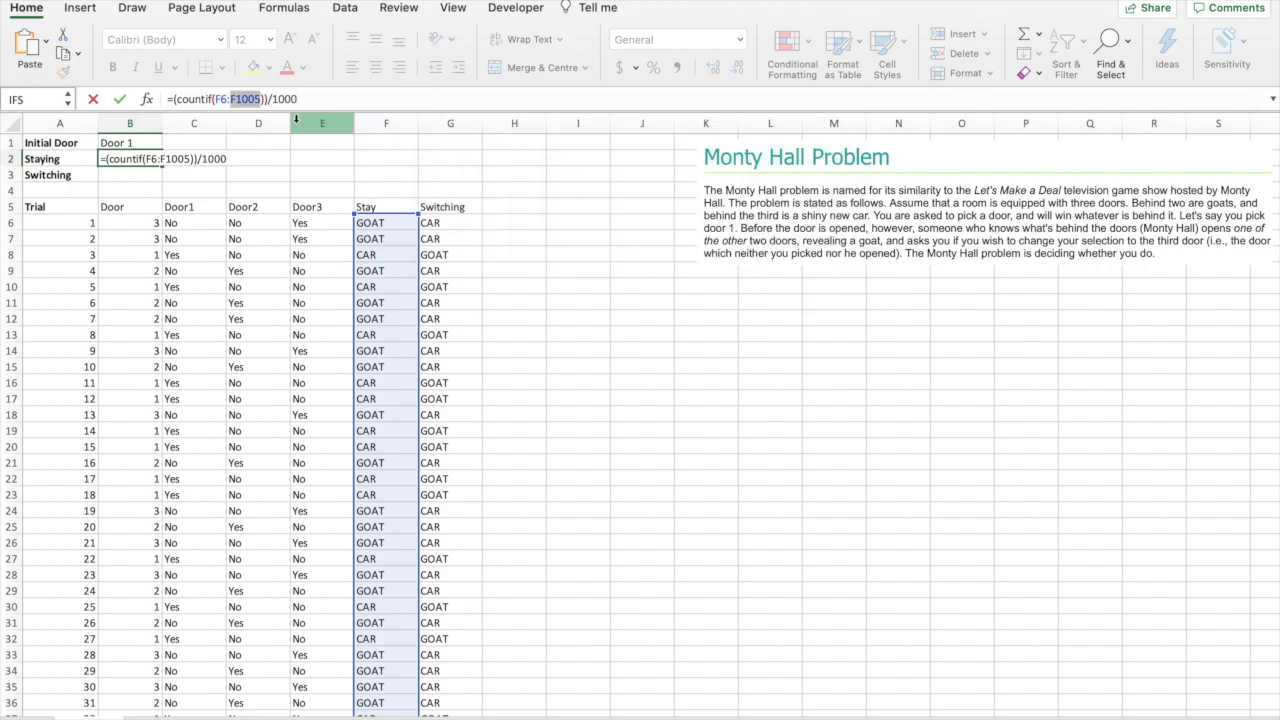
{"action": "left_click", "coordinate": [261, 101]}
{"action": "type", "text": ","}
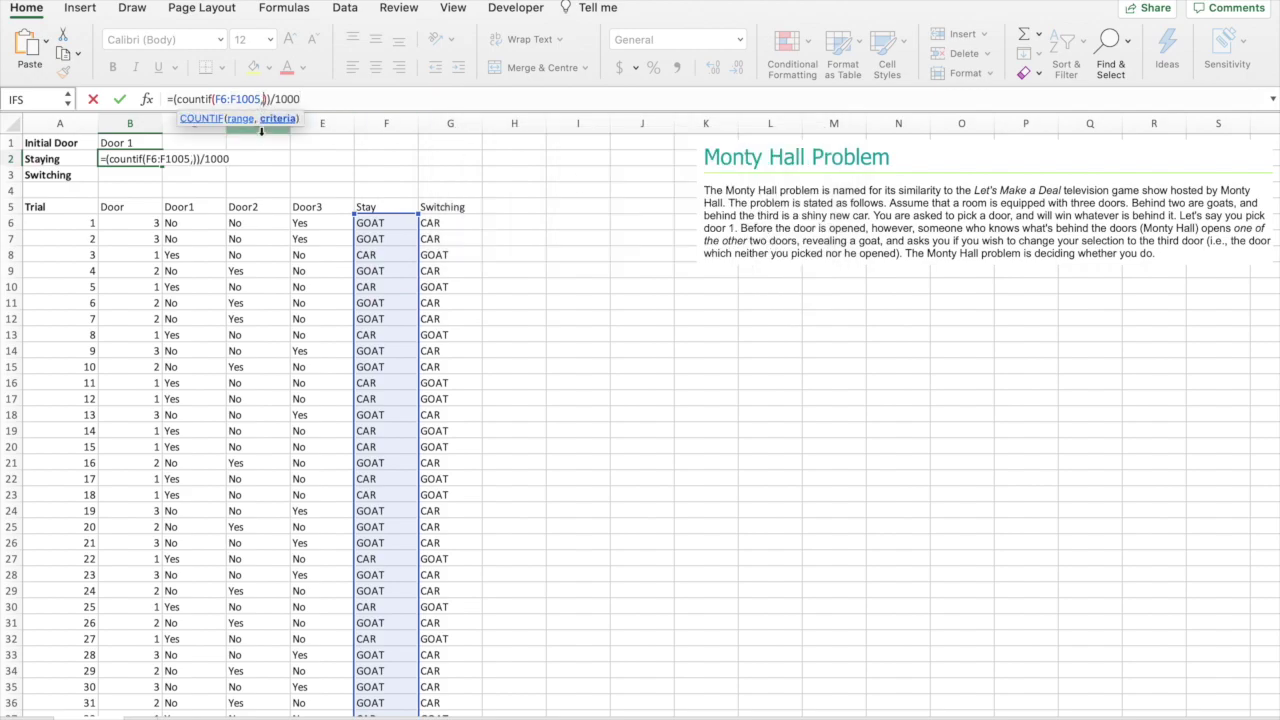
{"action": "type", "text": "\"CAR\""}
{"action": "key", "text": "Return"}
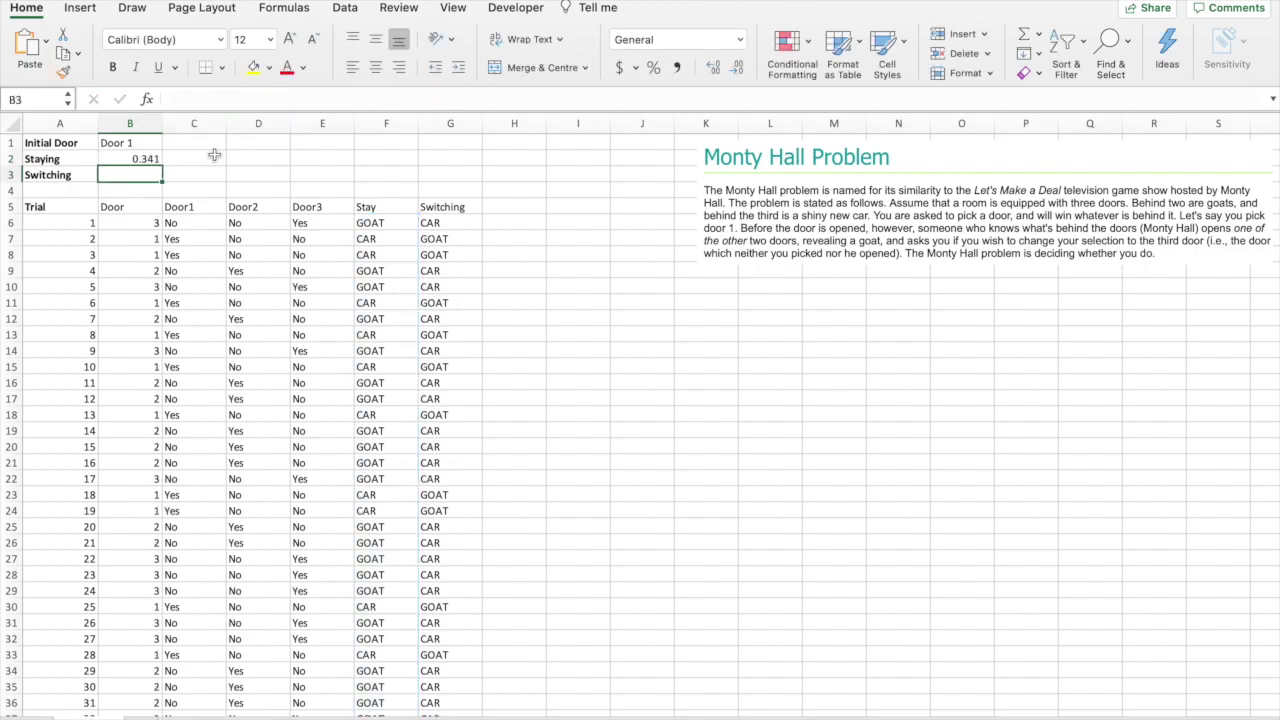
Step: Enter =COUNTIF(G6:G1005,"CAR") in B3 to count the switching wins
{"action": "type", "text": "="}
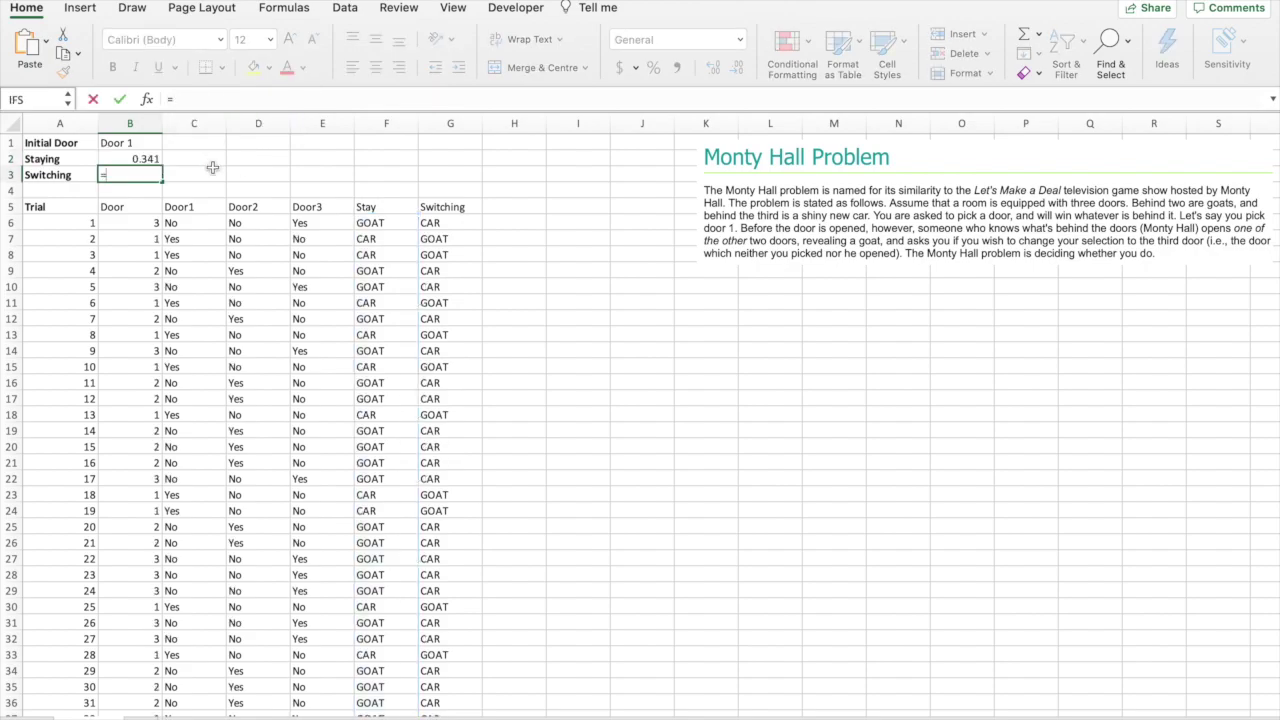
{"action": "type", "text": "c"}
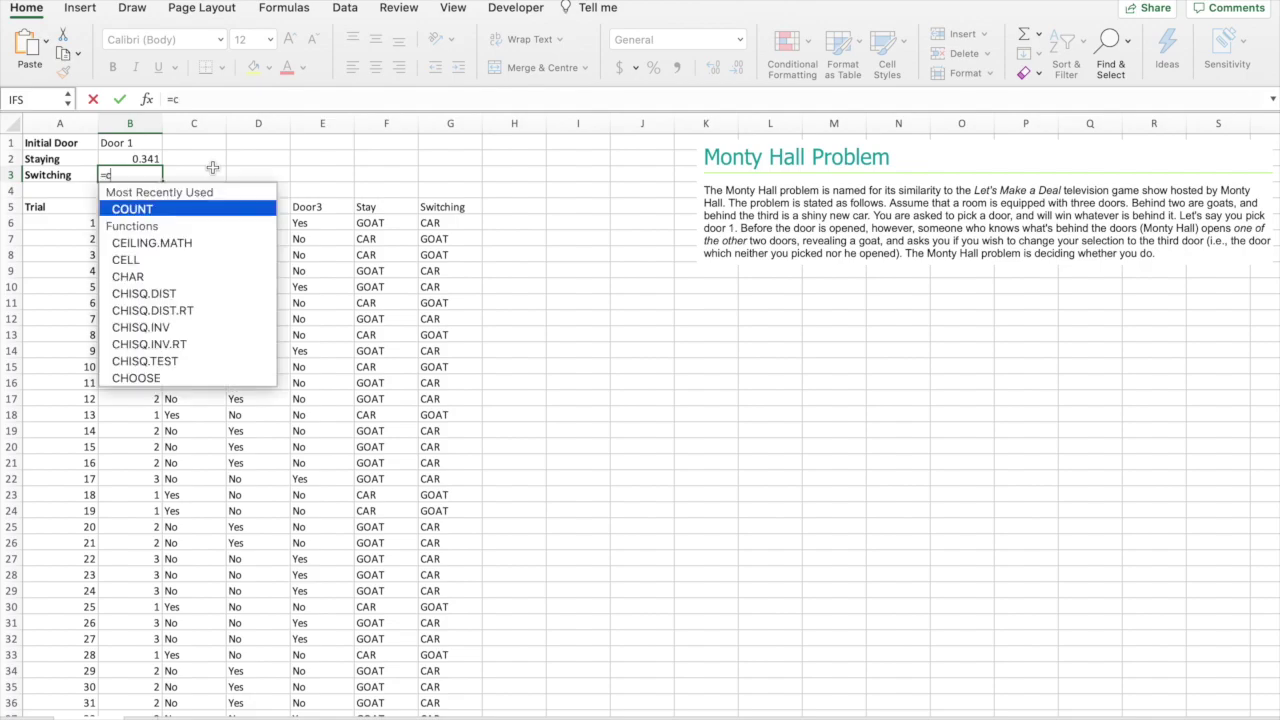
{"action": "type", "text": "ountif("}
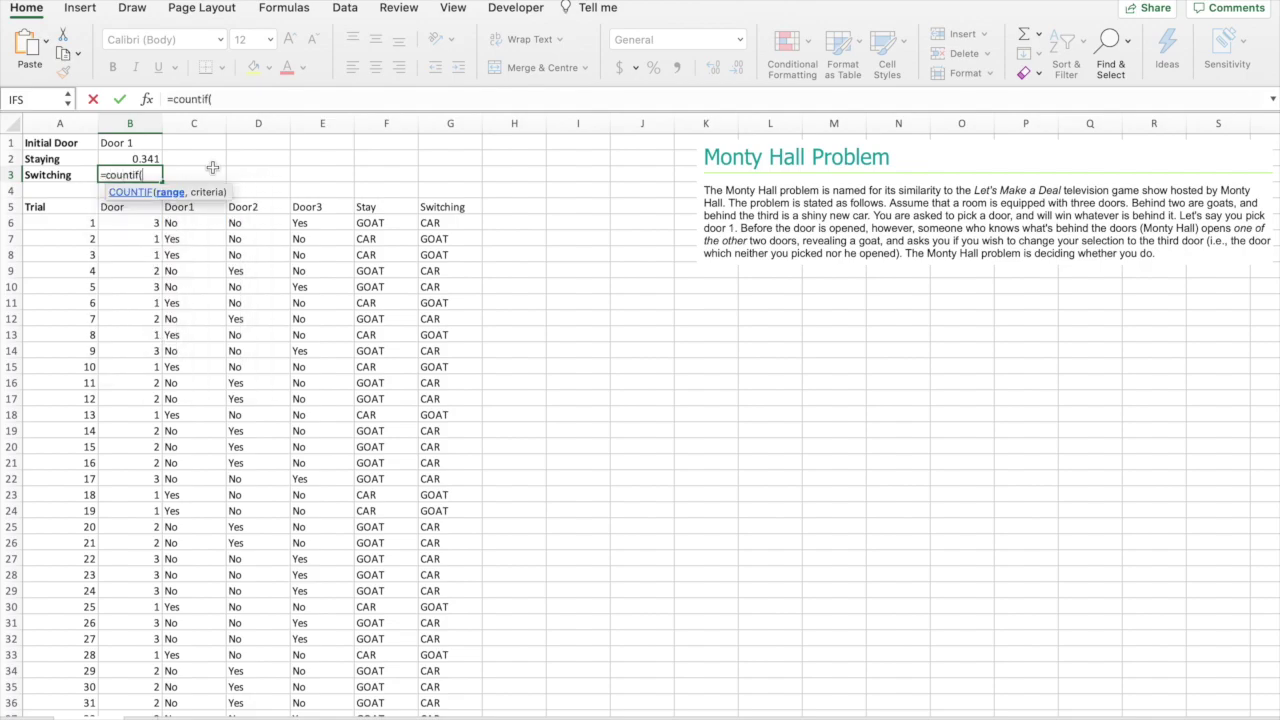
{"action": "left_click", "coordinate": [429, 224]}
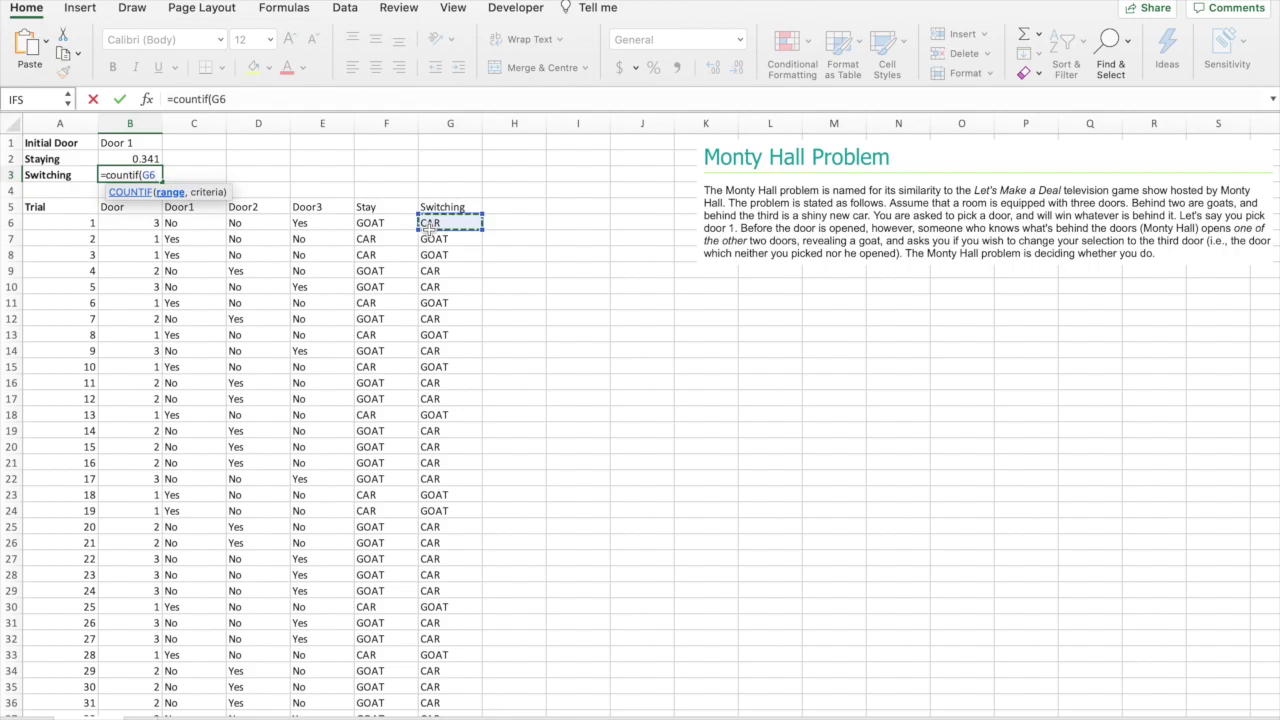
{"action": "type", "text": ":"}
{"action": "key", "text": "ctrl+shift+Down"}
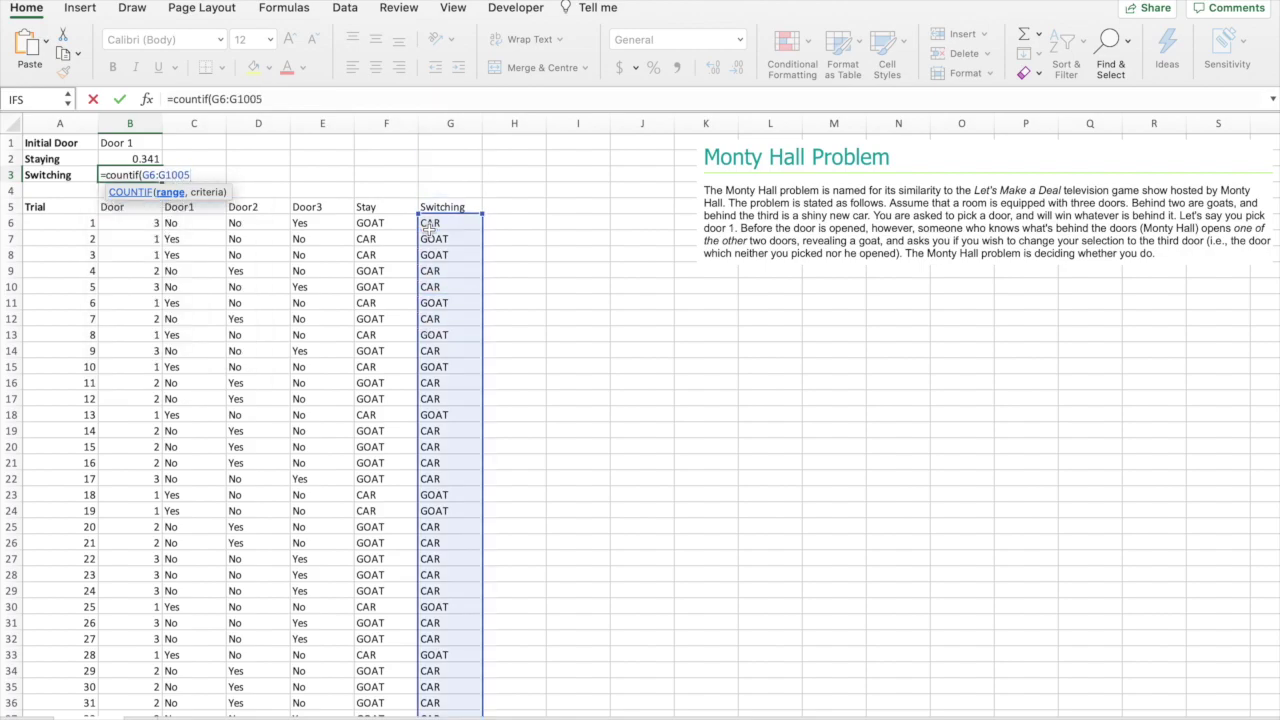
{"action": "type", "text": ",\"CAR"}
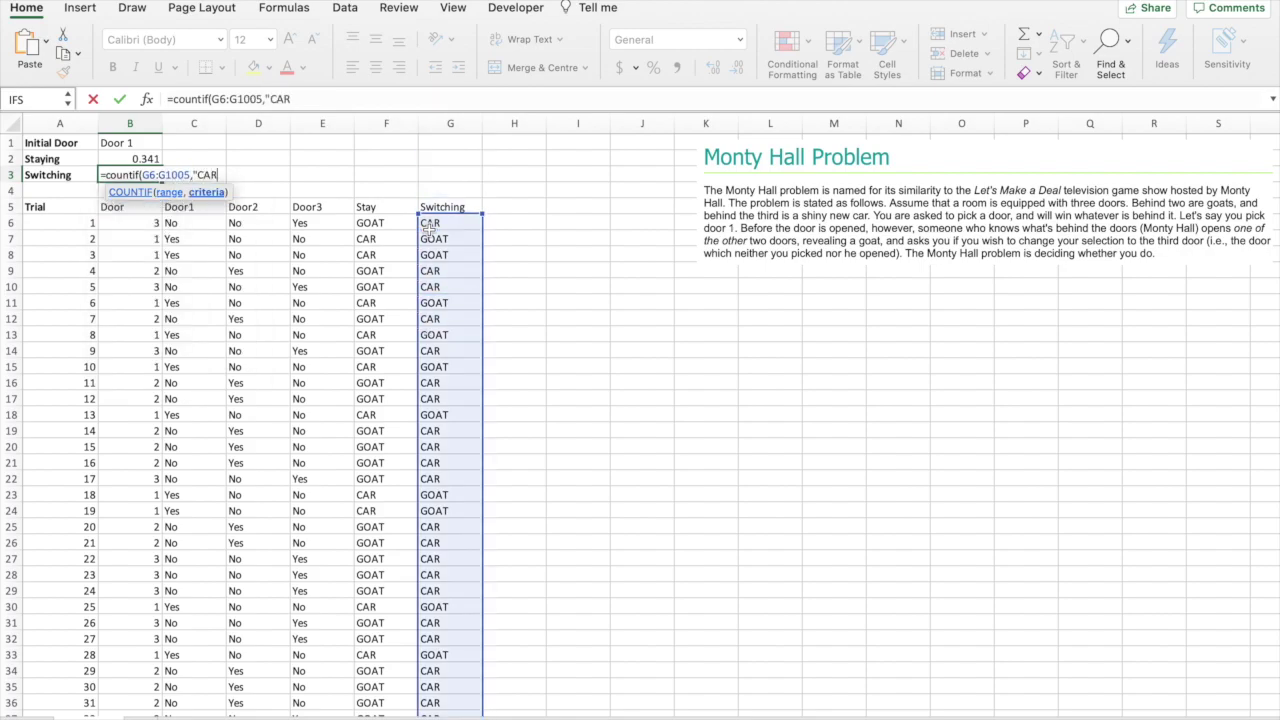
{"action": "type", "text": "\")"}
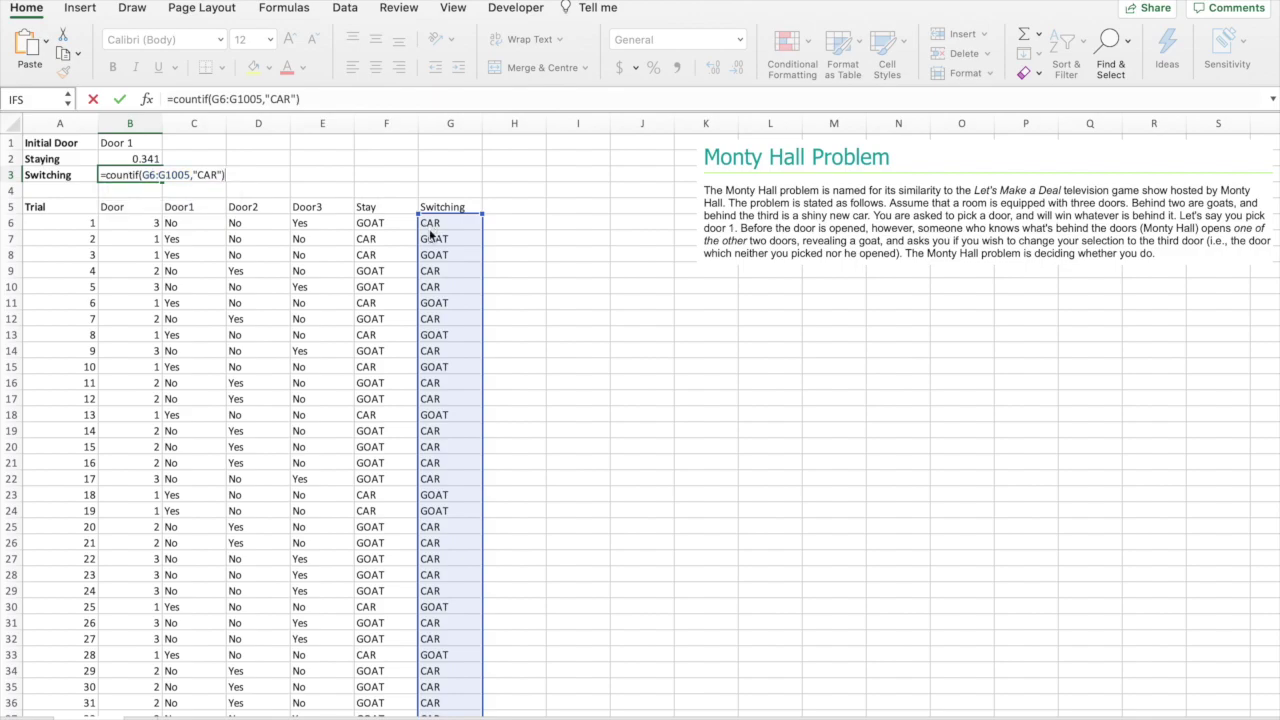
{"action": "key", "text": "Return"}
Step: Wrap the B3 count in parentheses and divide it by 1000 for the win share
{"action": "left_click", "coordinate": [143, 175]}
{"action": "left_click", "coordinate": [320, 98]}
{"action": "type", "text": ")"}
{"action": "left_click", "coordinate": [172, 98]}
{"action": "type", "text": "("}
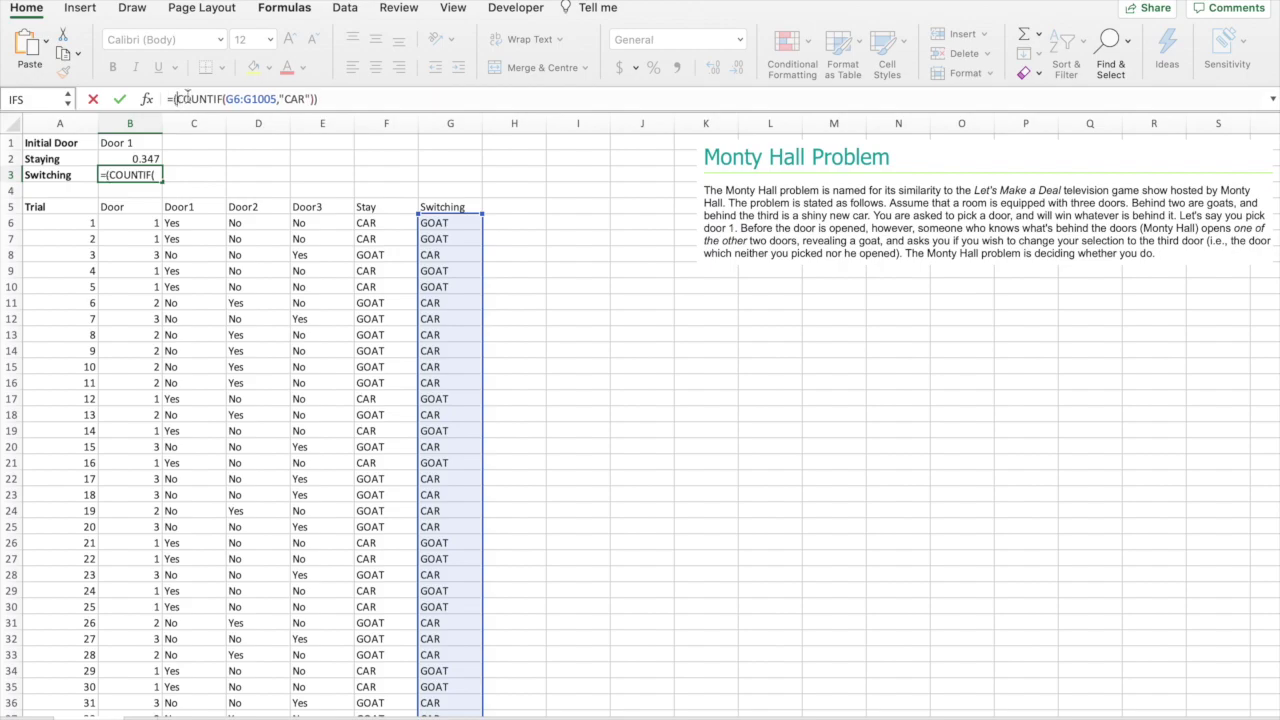
{"action": "left_click", "coordinate": [325, 99]}
{"action": "type", "text": "/1000"}
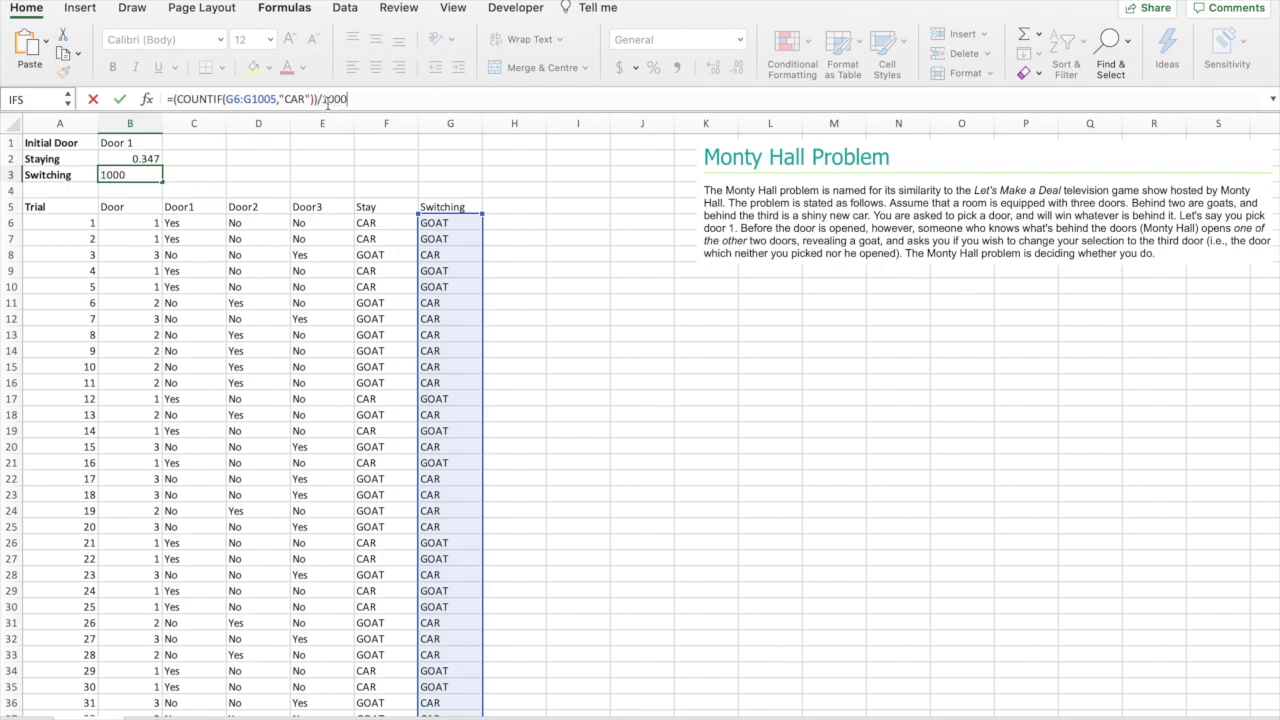
{"action": "key", "text": "Return"}
{"action": "left_click_drag", "start_coordinate": [156, 158], "coordinate": [156, 175]}
Step: Format the B2:B3 win rates as percentages with two decimal places
{"action": "left_click", "coordinate": [653, 67]}
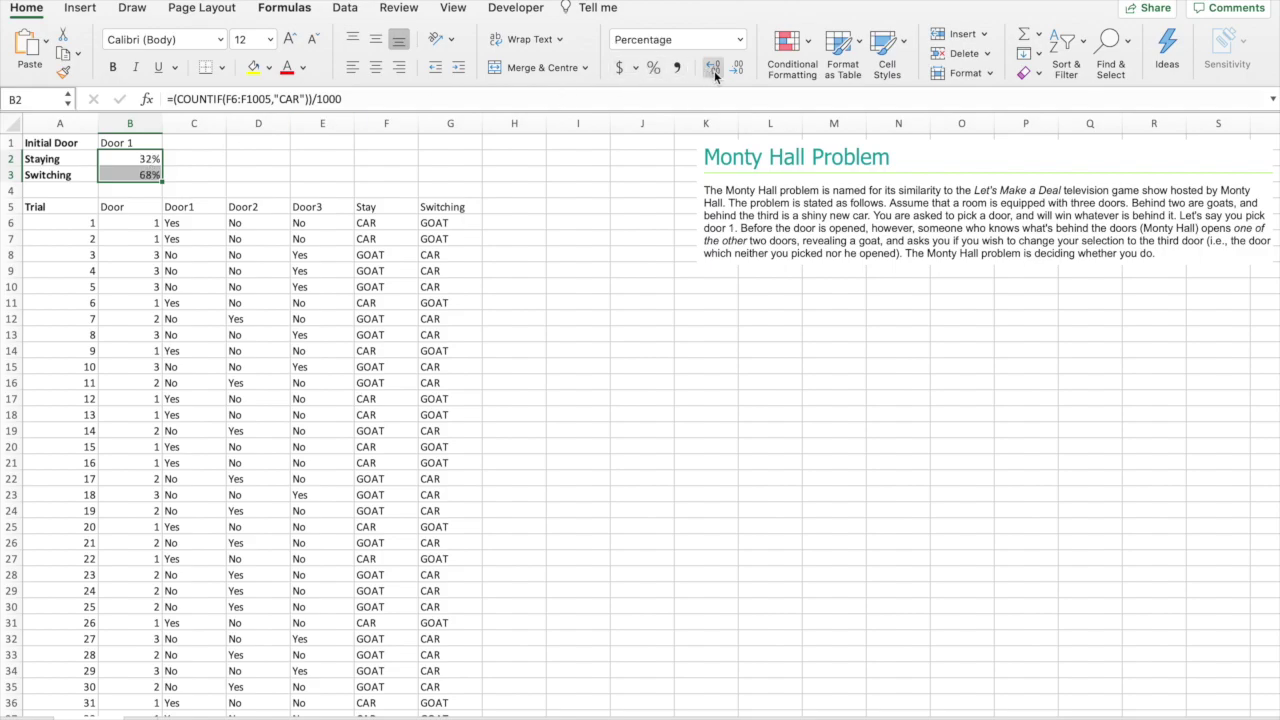
{"action": "left_click", "coordinate": [713, 67]}
{"action": "left_click", "coordinate": [713, 67]}
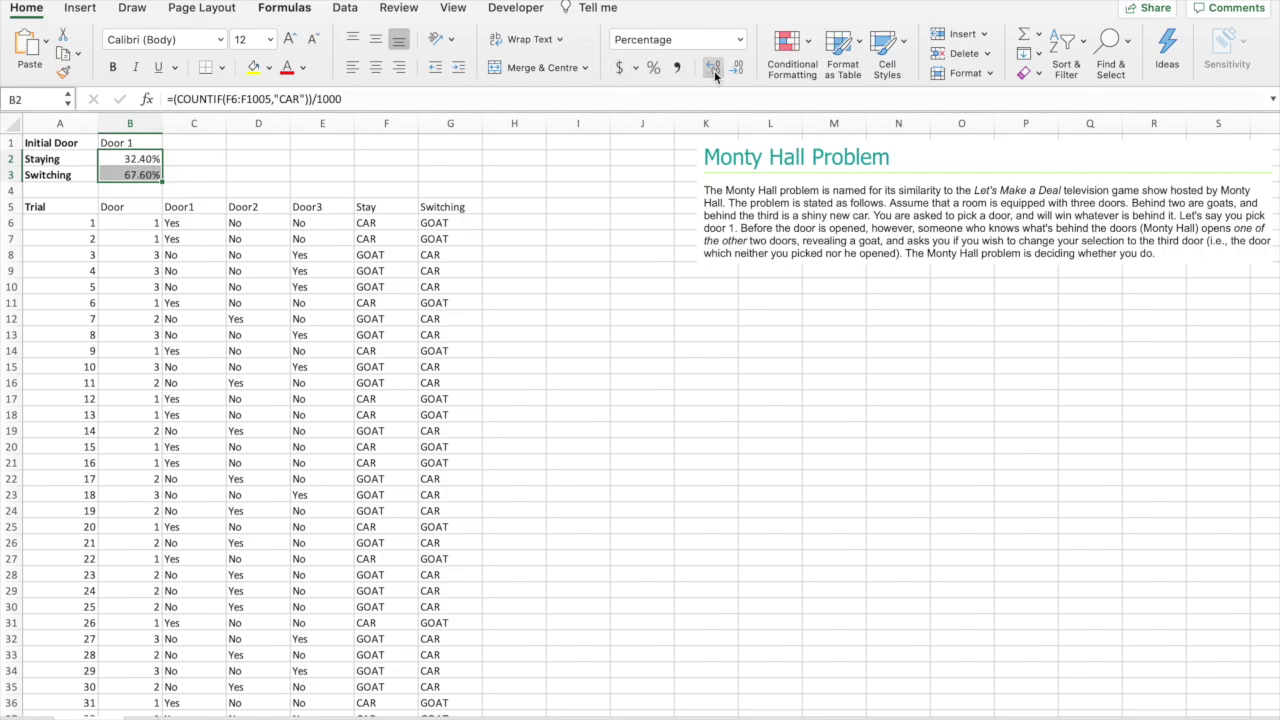
{"action": "left_click", "coordinate": [262, 158]}
{"action": "left_click_drag", "start_coordinate": [151, 160], "coordinate": [147, 174]}
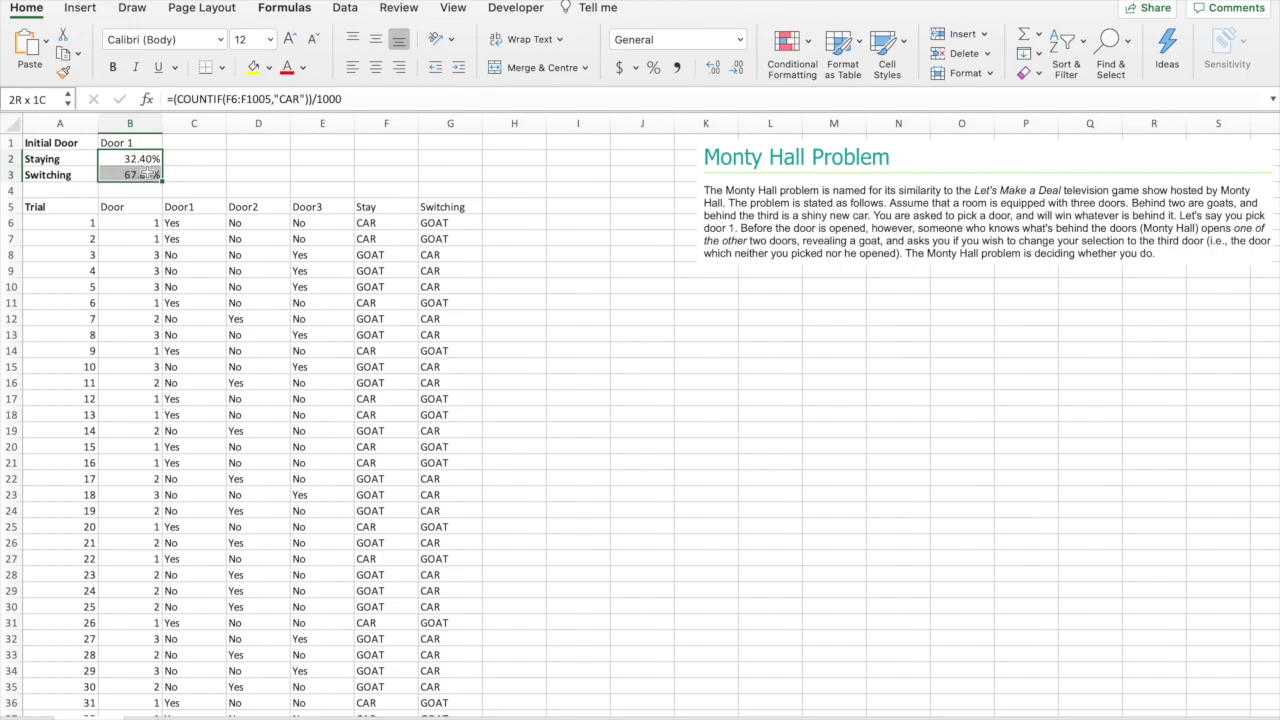
{"action": "left_click", "coordinate": [262, 158]}
Step: Recalculate the random trials several times, ending at 32.30% staying versus 67.70% switching
{"action": "key", "text": "F9"}
{"action": "key", "text": "F9"}
{"action": "key", "text": "F9"}
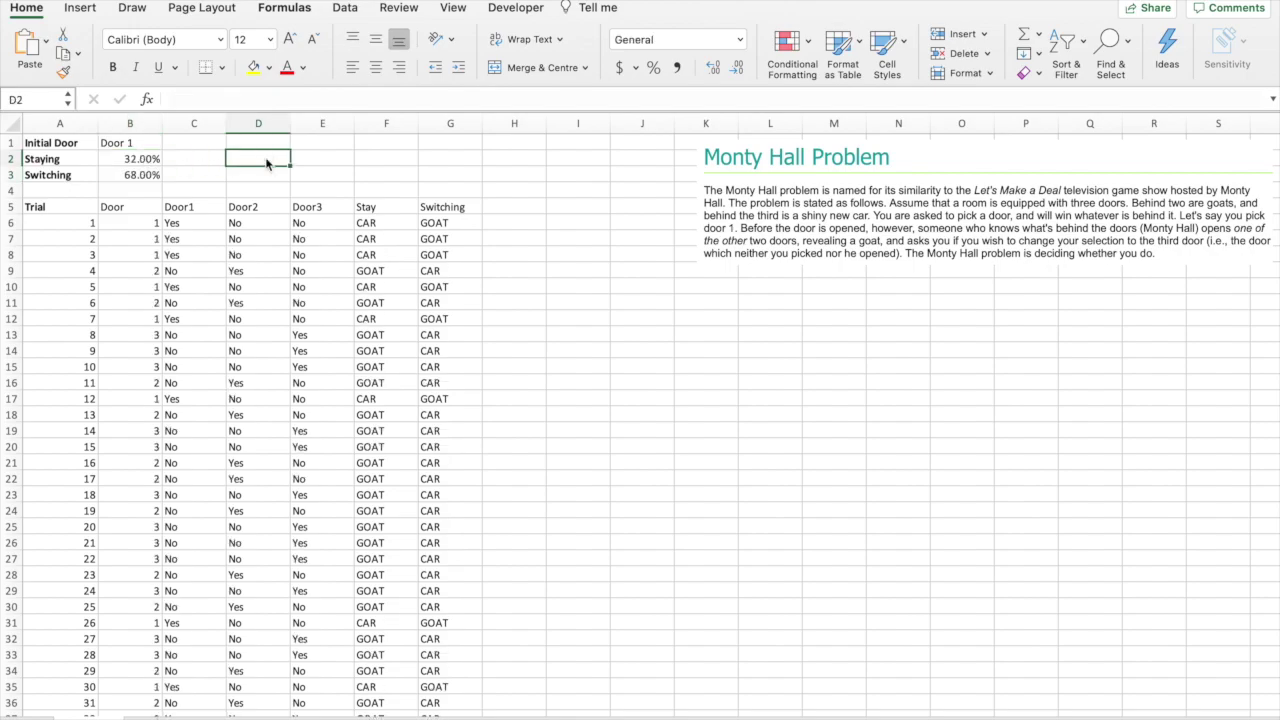
{"action": "key", "text": "F9"}
{"action": "key", "text": "F9"}
{"action": "key", "text": "F9"}
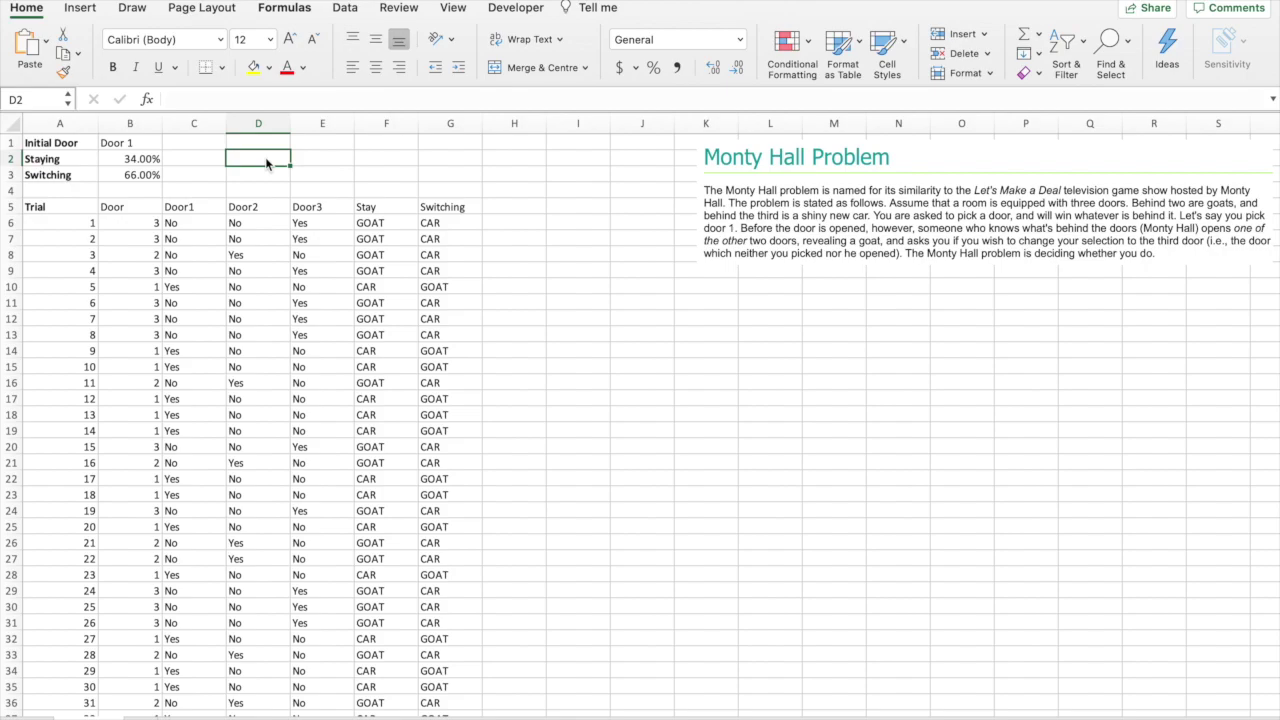
{"action": "key", "text": "F9"}
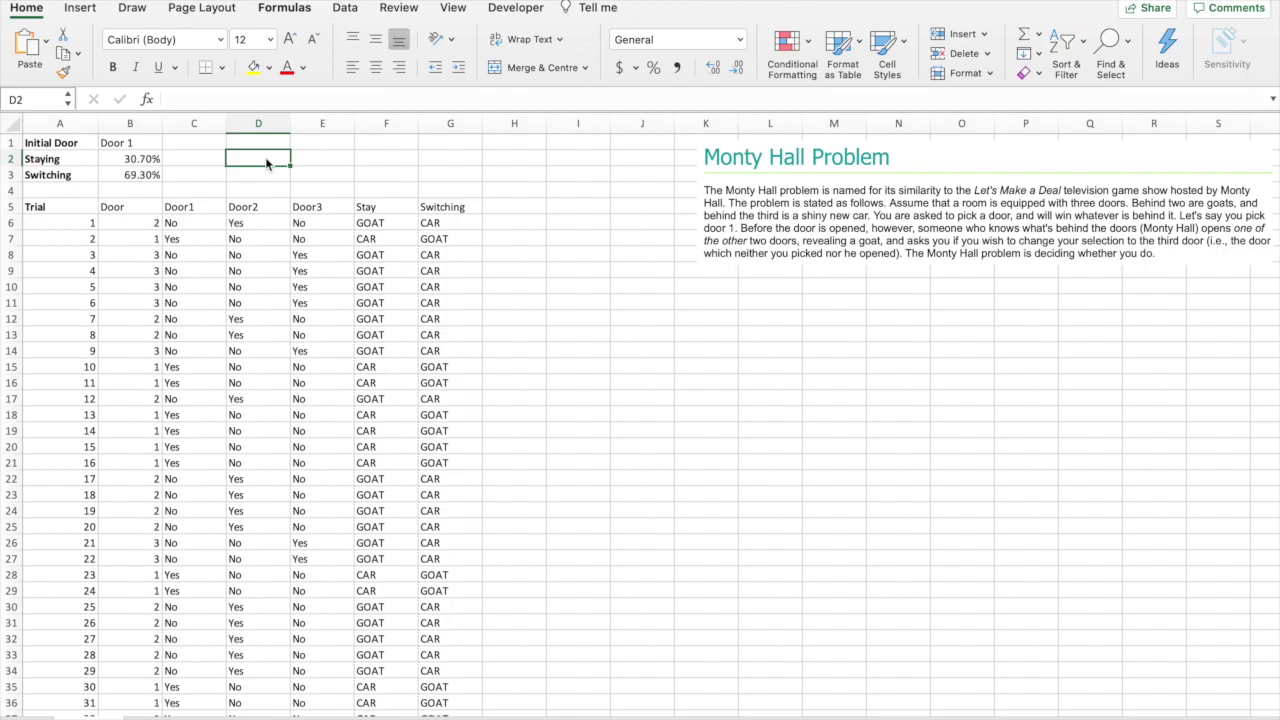
{"action": "key", "text": "F9"}
{"action": "key", "text": "F9"}
{"action": "key", "text": "F9"}
{"action": "key", "text": "F9"}
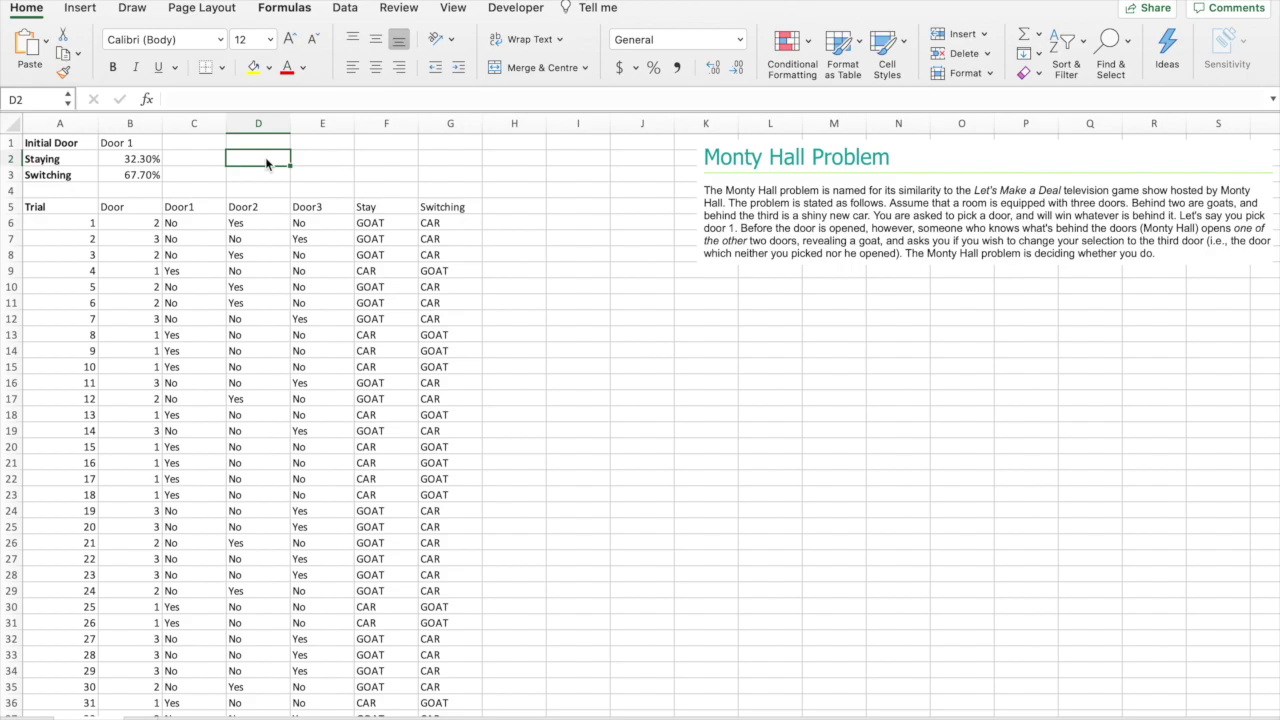
{"action": "left_click", "coordinate": [360, 222]}
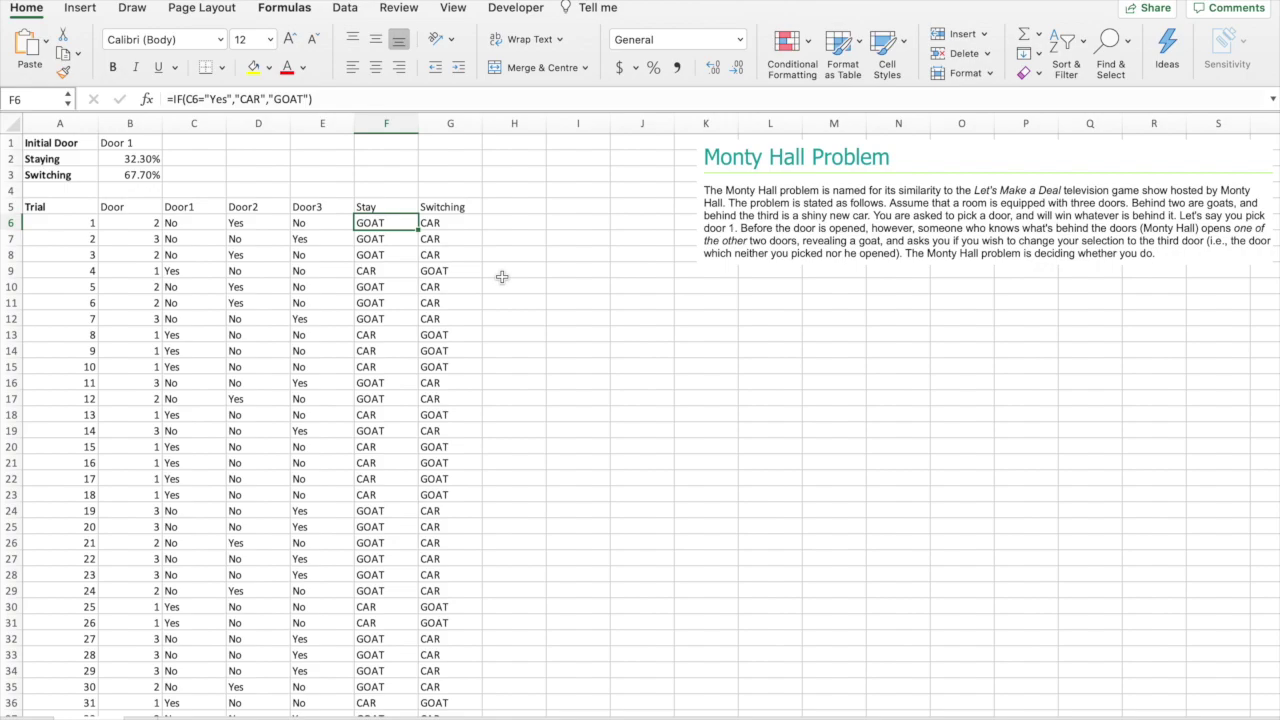
{"action": "key", "text": "Right"}
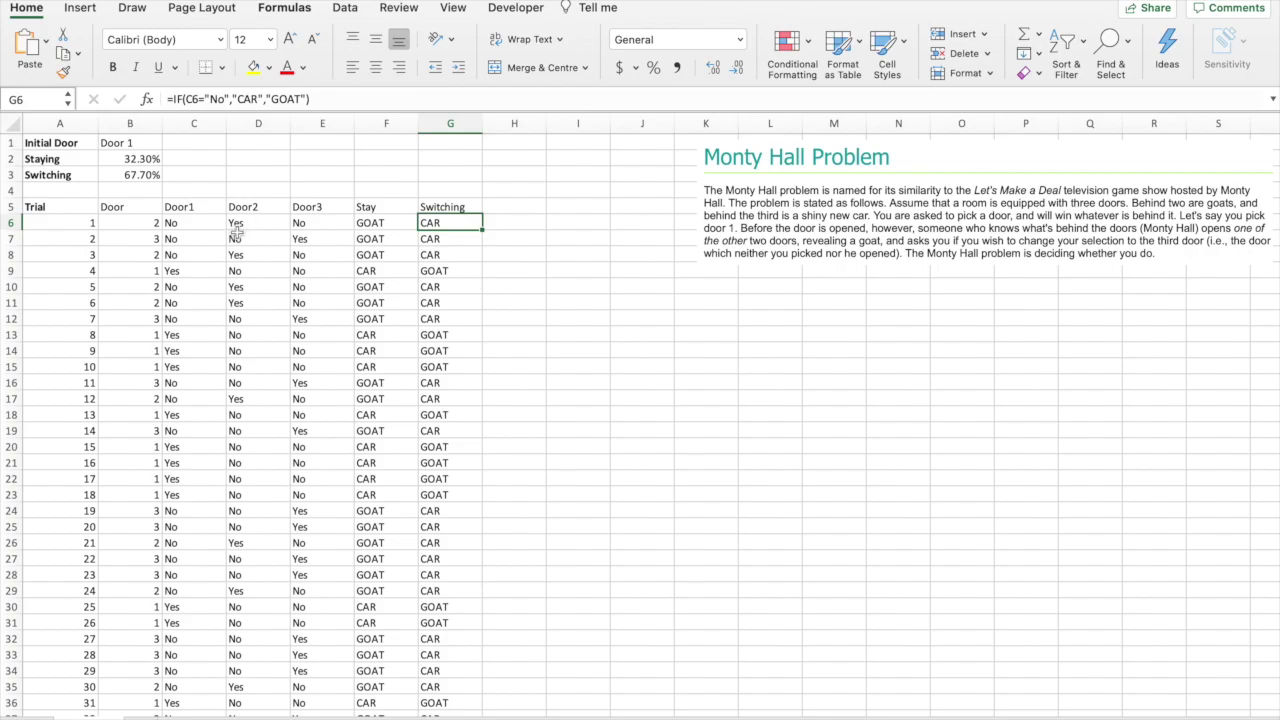
{"action": "left_click", "coordinate": [204, 225]}
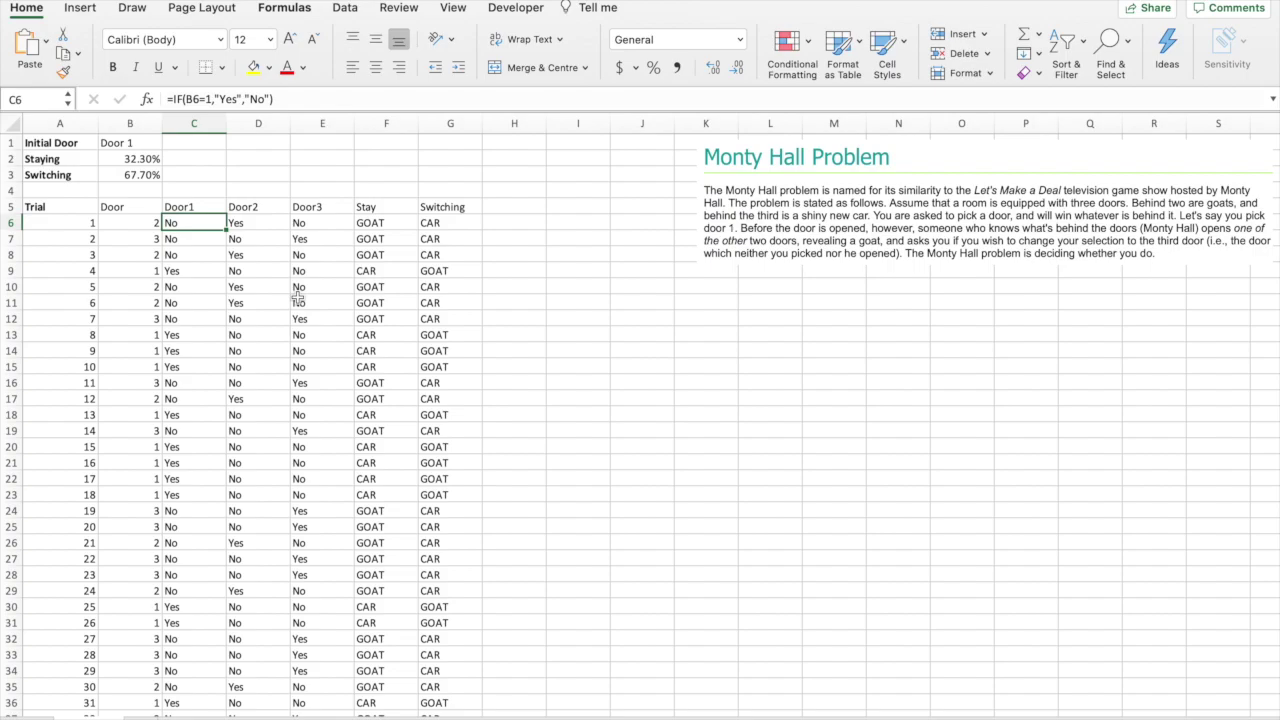
{"action": "key", "text": "Right"}
{"action": "key", "text": "Right"}
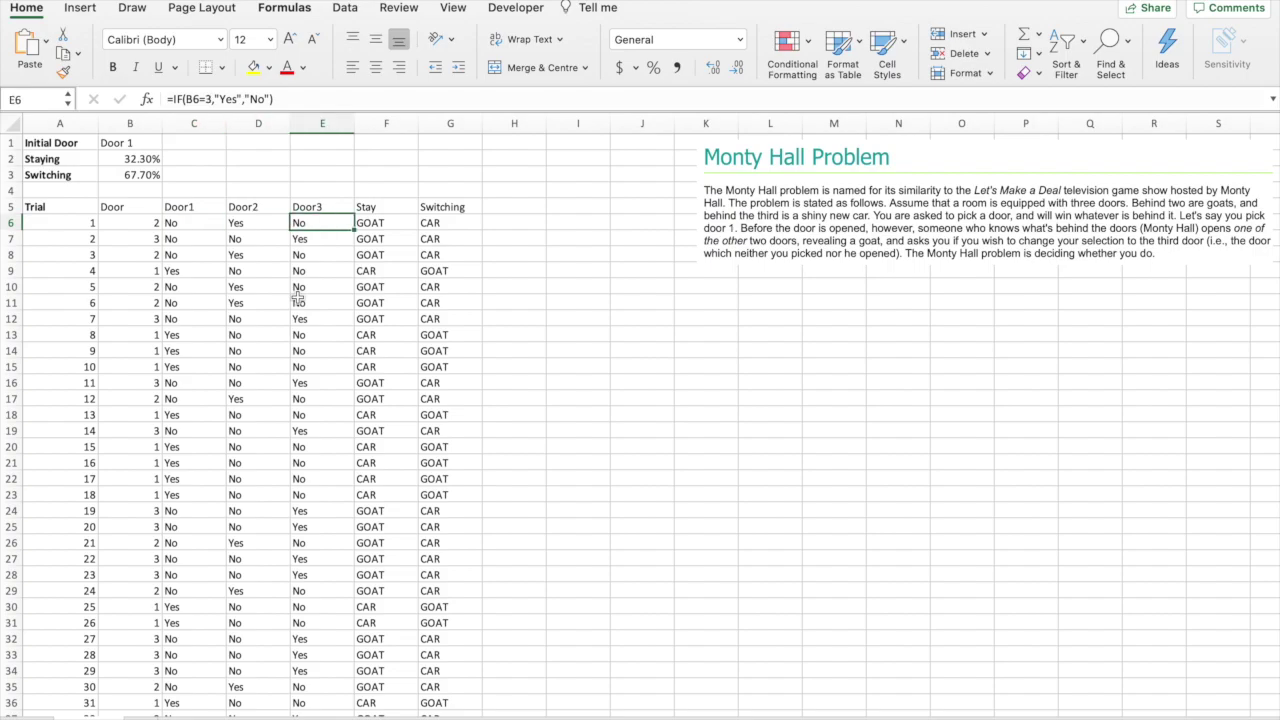
{"action": "key", "text": "Left"}
{"action": "key", "text": "Left"}
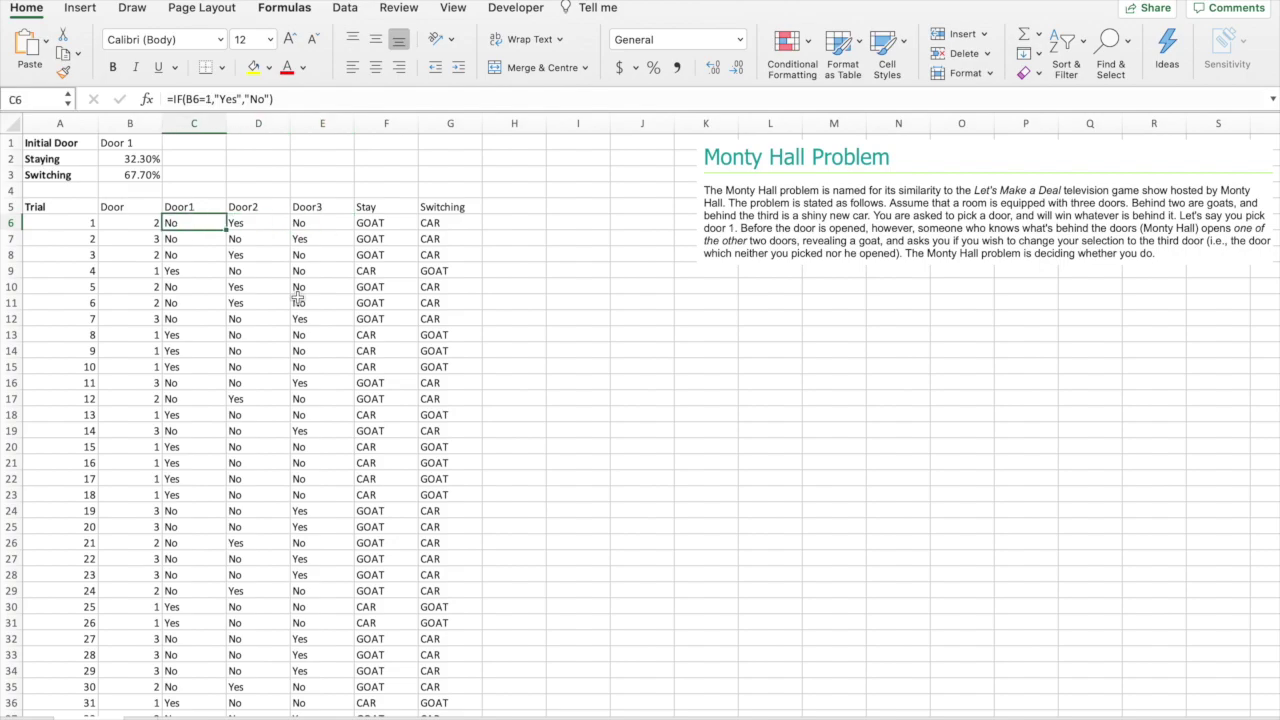
{"action": "key", "text": "Right"}
{"action": "left_click", "coordinate": [196, 274]}
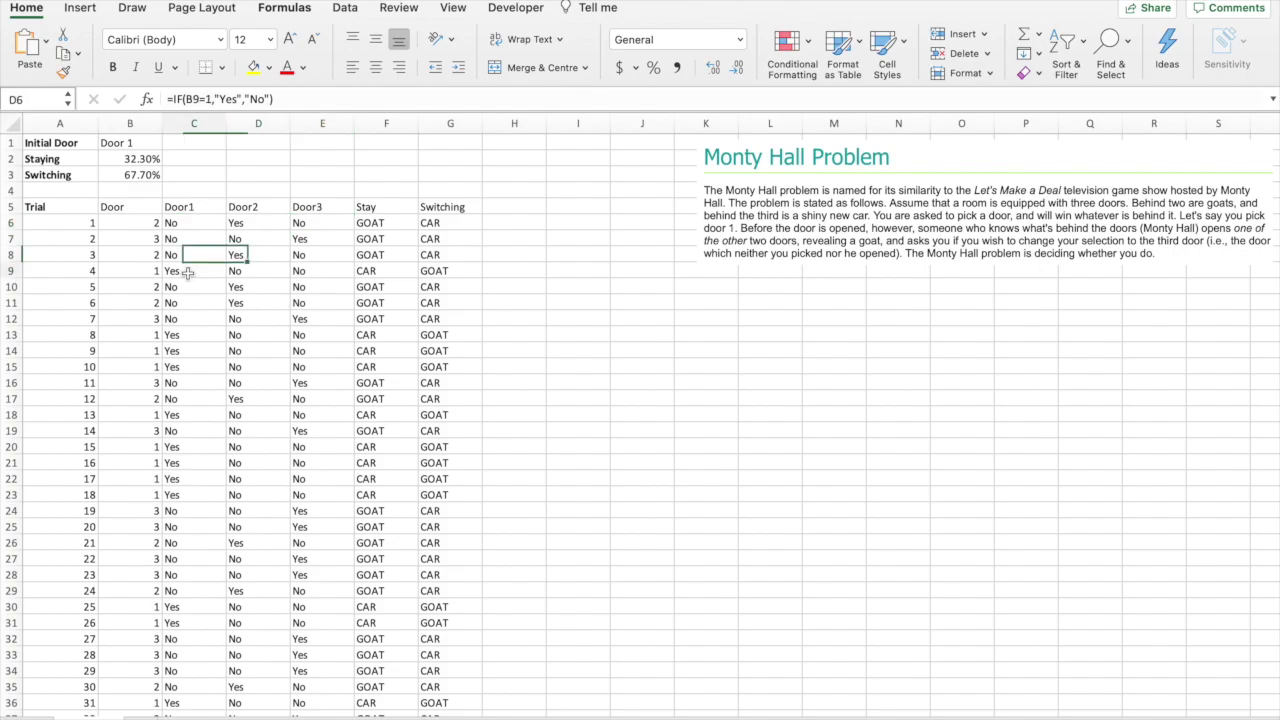
{"action": "left_click", "coordinate": [254, 276], "text": "shift"}
{"action": "left_click", "coordinate": [192, 276]}
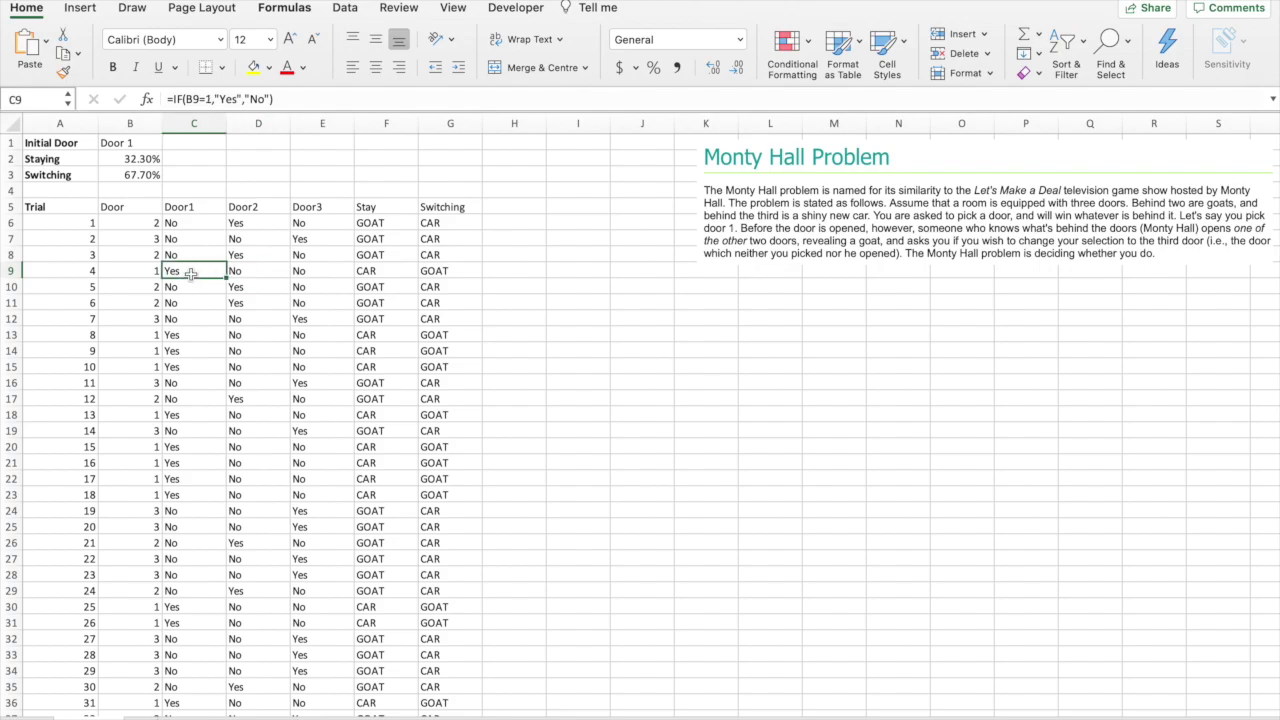
{"action": "left_click", "coordinate": [301, 275]}
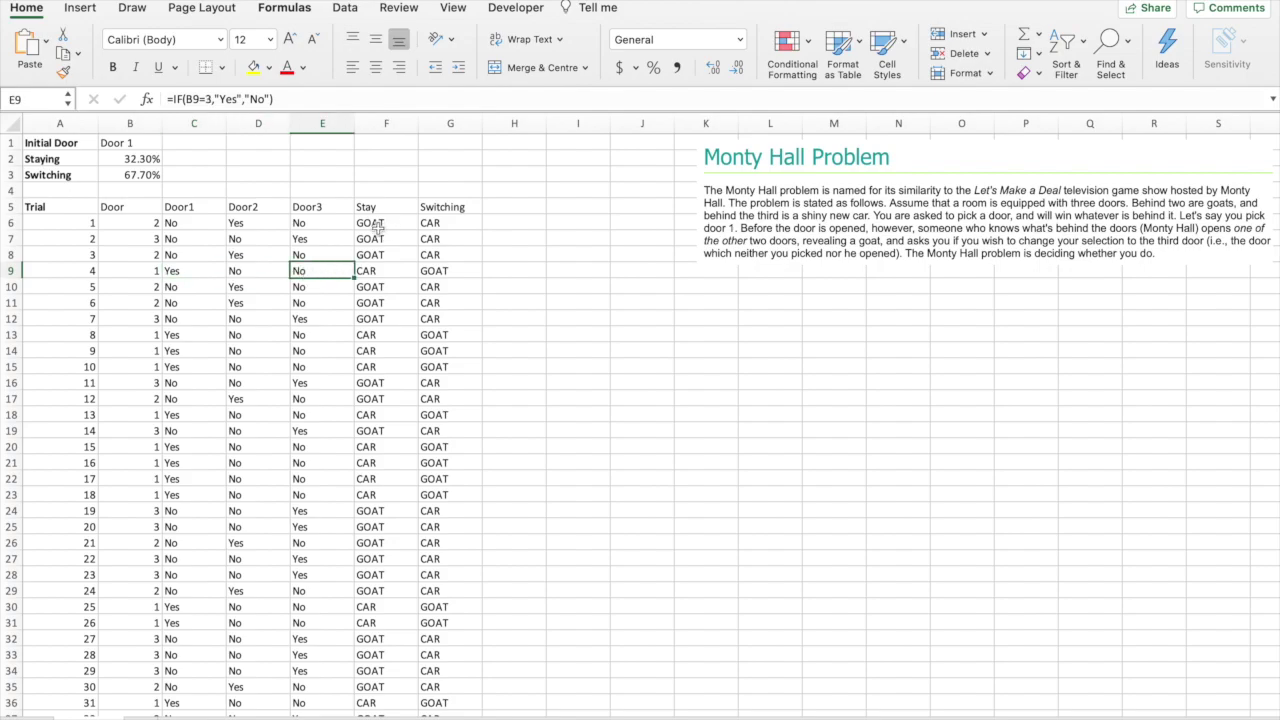
{"action": "left_click", "coordinate": [178, 160]}
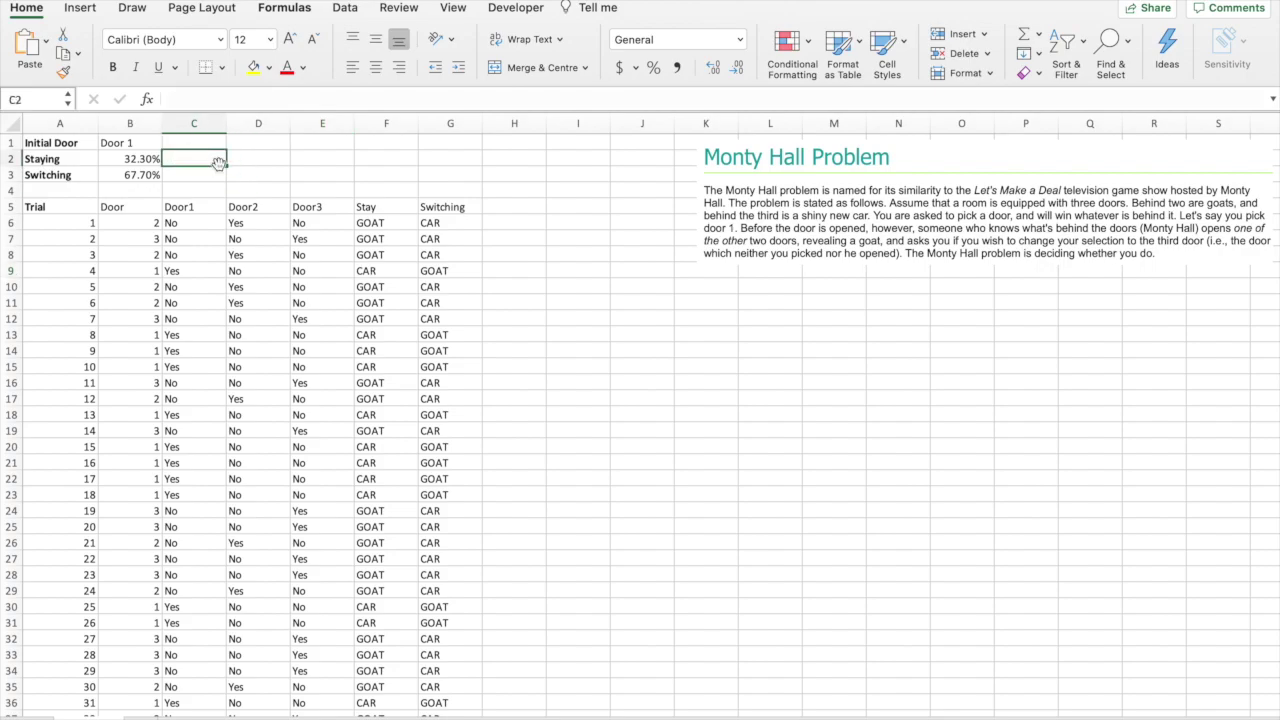